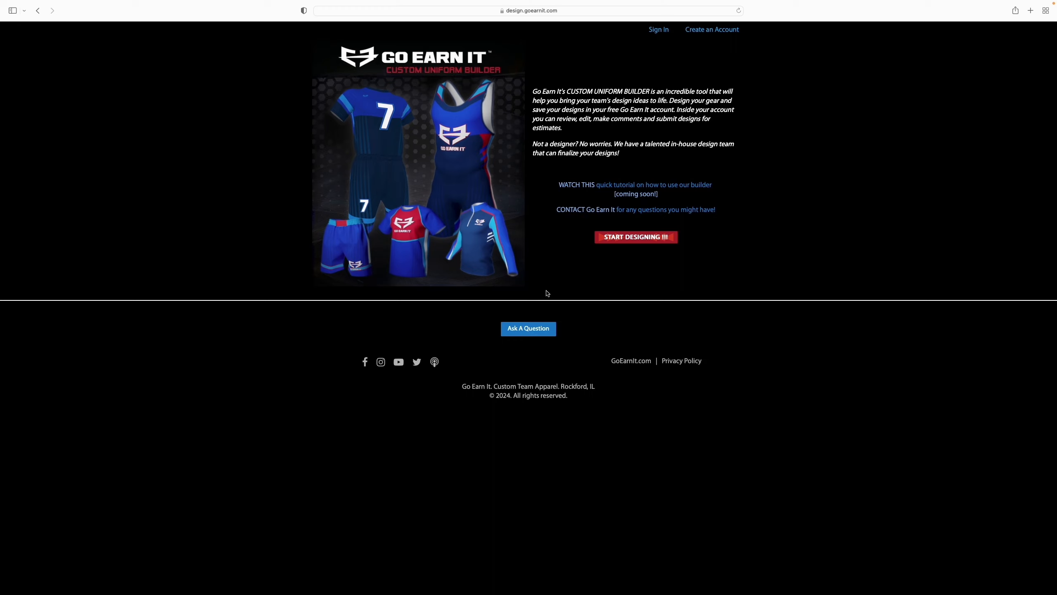
Start a Singlet - Men's Cut design for team Spartans in Rockford, Illinois, with red, light blue, gray and white team colors
left_click(625, 239)
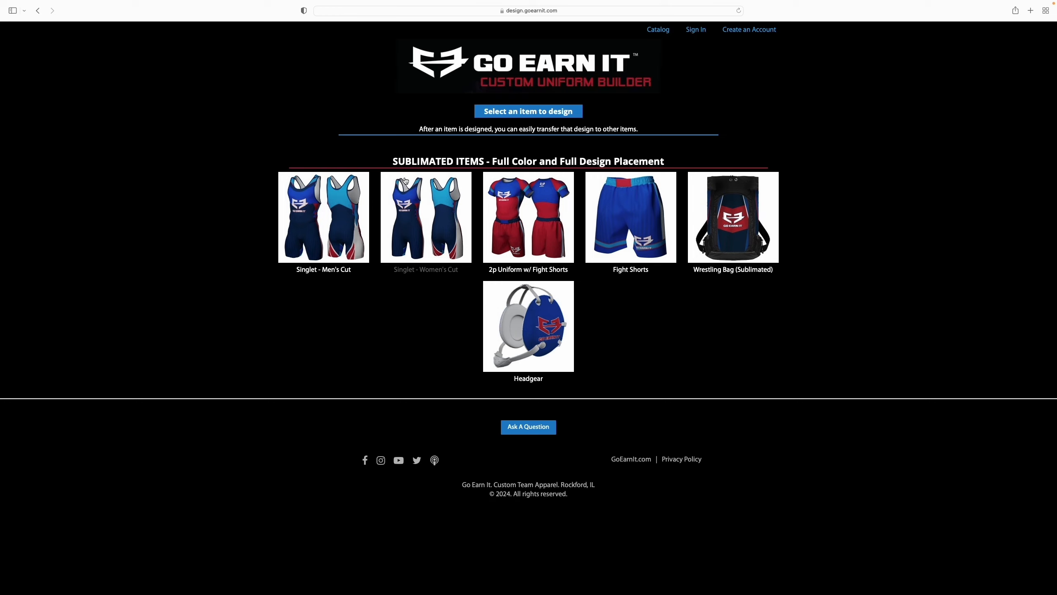
left_click(343, 220)
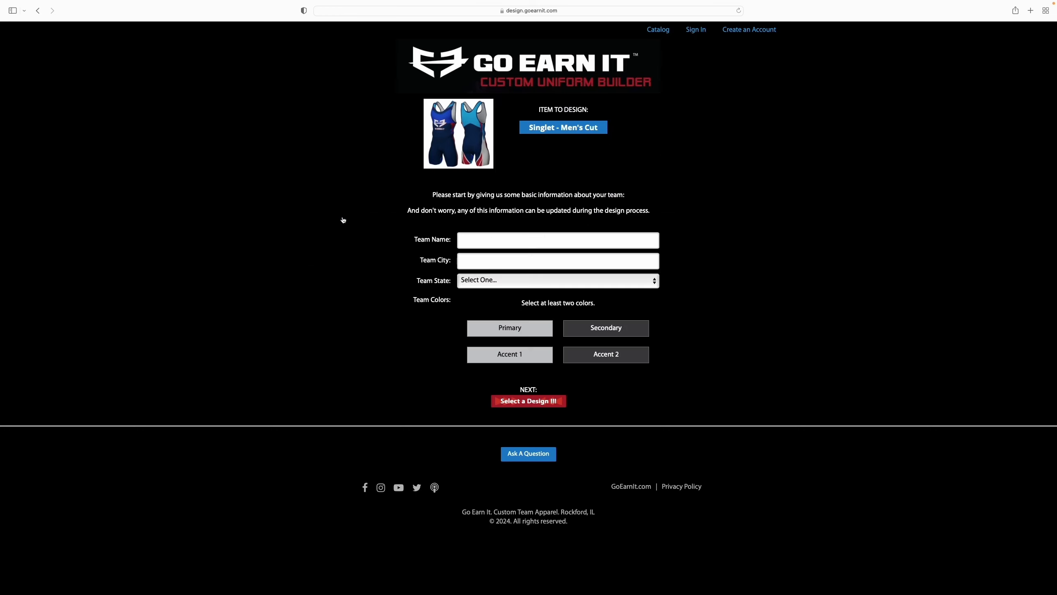
left_click(486, 237)
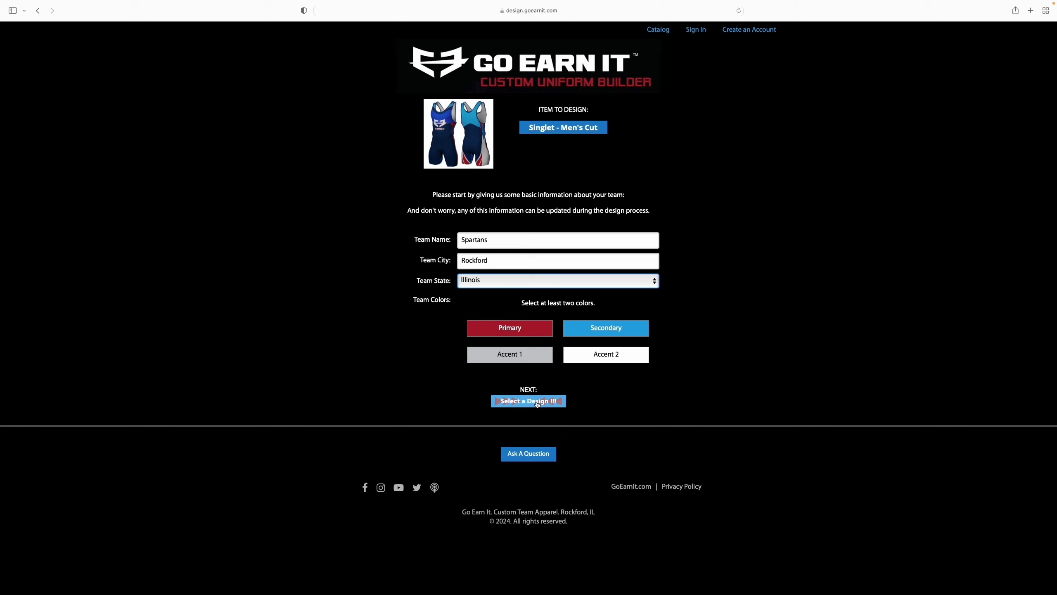
left_click(537, 402)
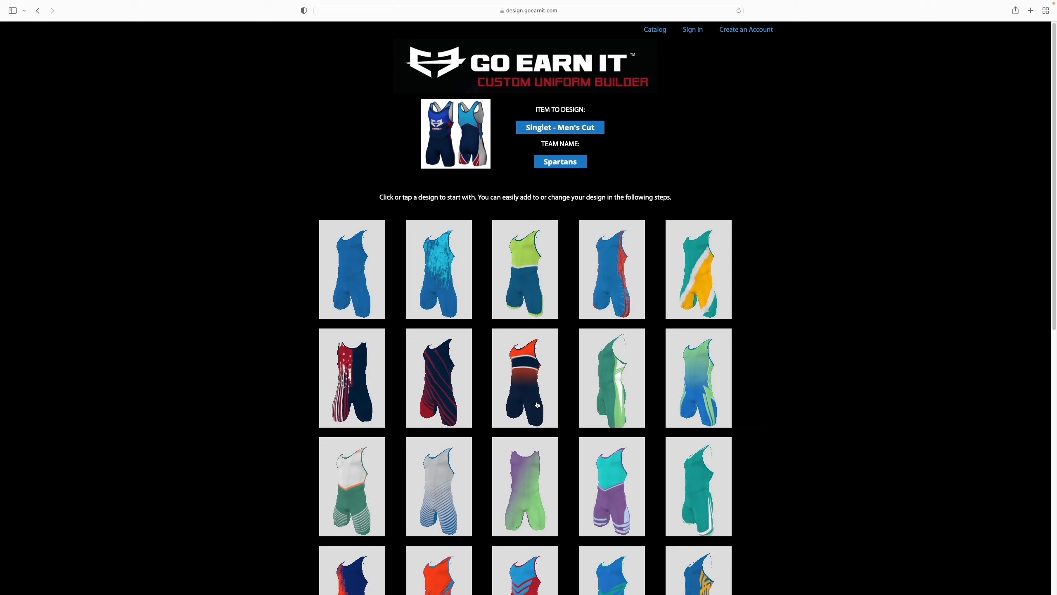
Choose the light blue abstract-patterned singlet in the last row of the gallery as the starting design
scroll(537, 405, "down", 8)
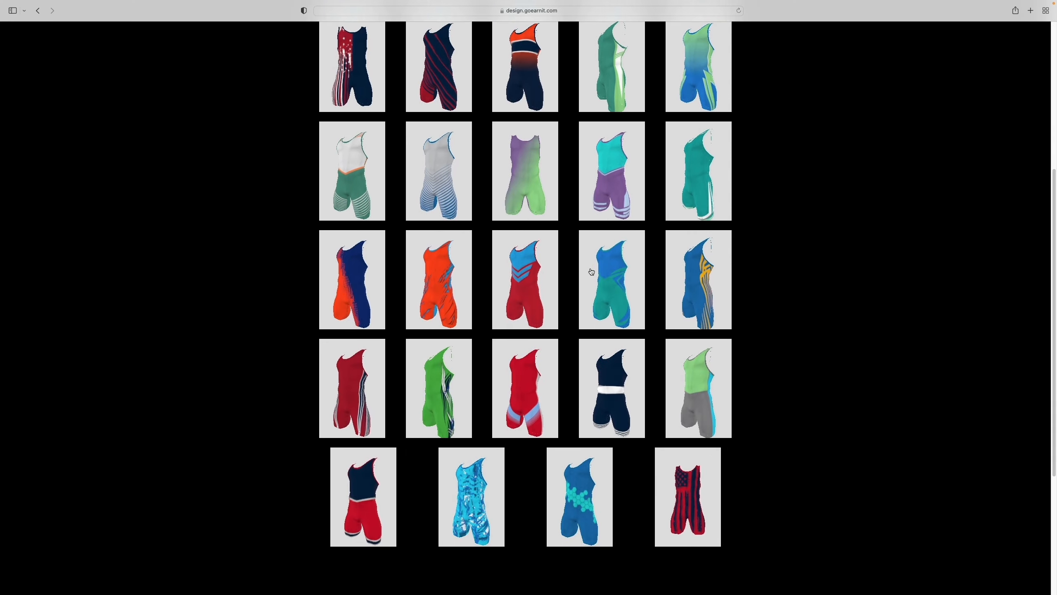
left_click(477, 477)
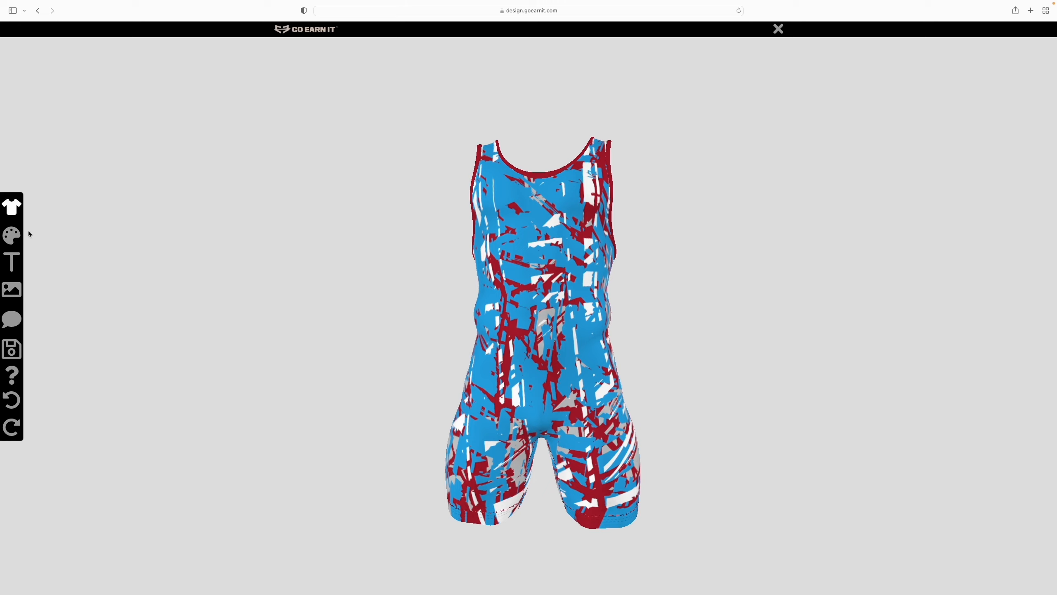
Review the help overview explaining the builder's design tools, and close it
left_click(18, 232)
left_click(11, 377)
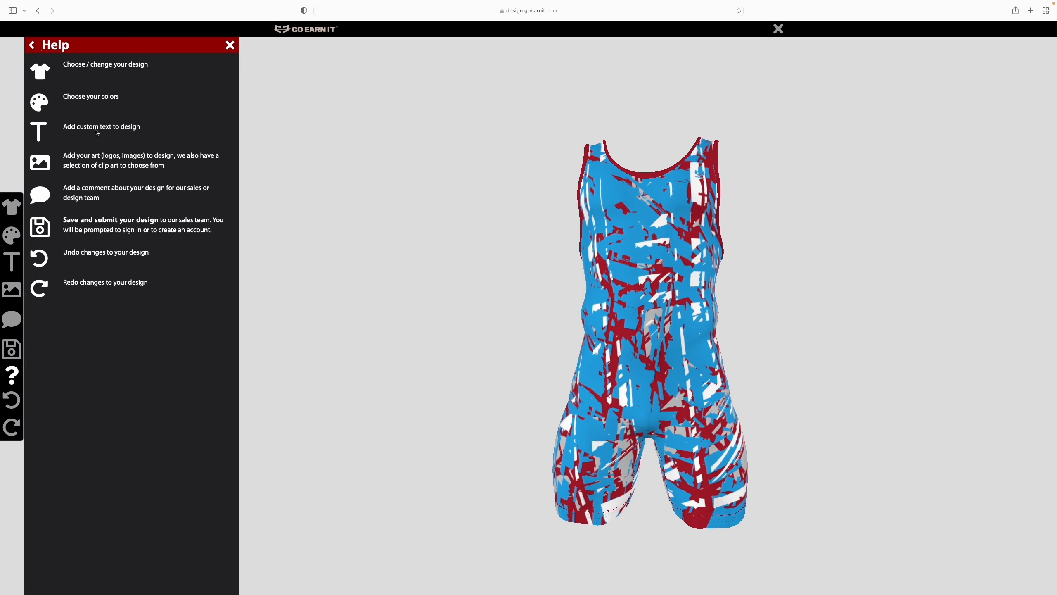
left_click(12, 377)
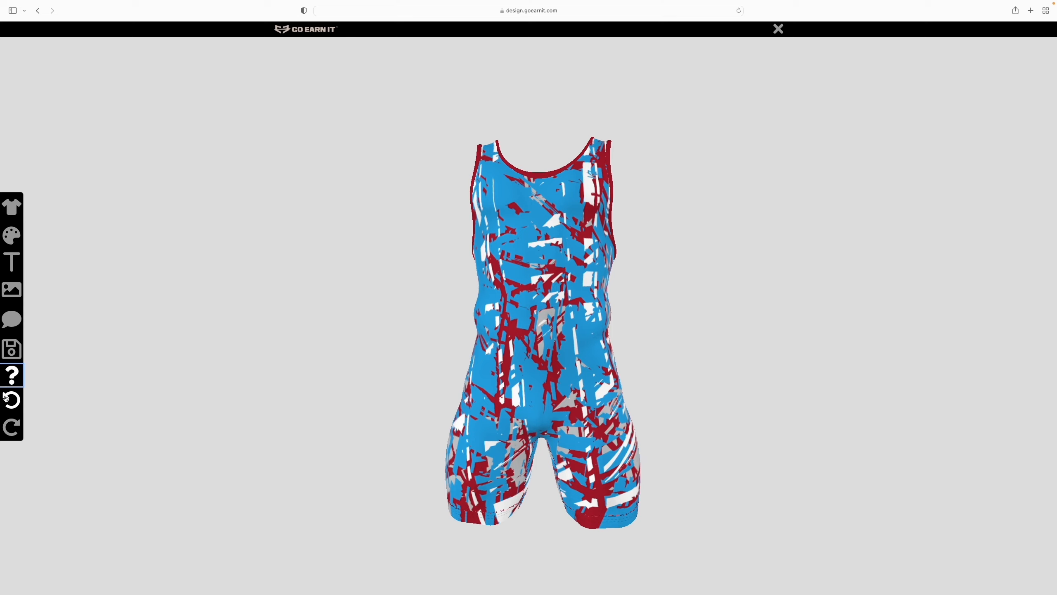
left_click(12, 401)
Open the product options and review the Design and Extras element groups
left_click(16, 205)
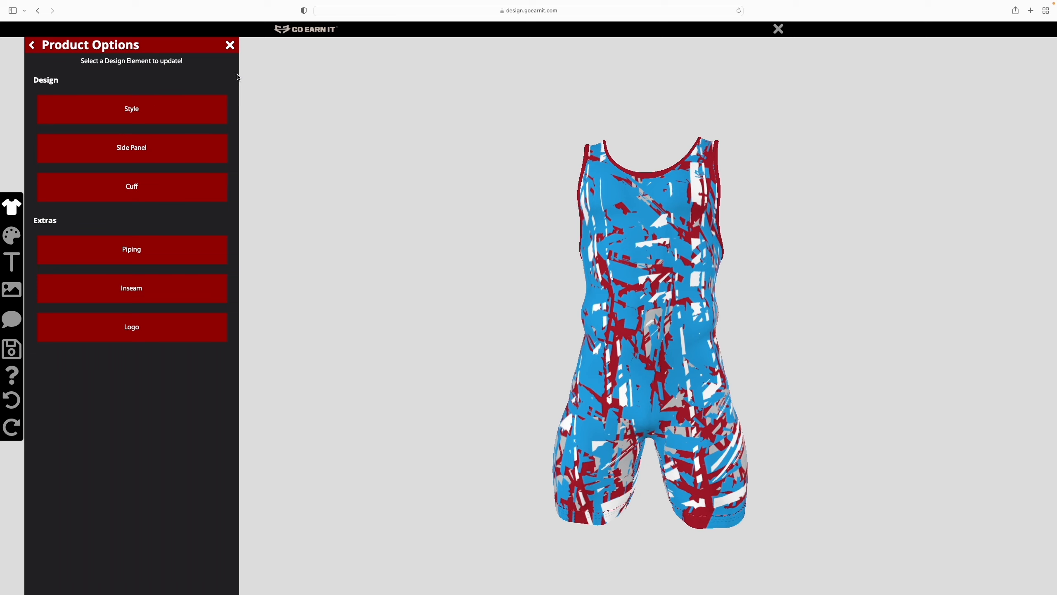
left_click(72, 82)
left_click_drag(72, 82, 28, 79)
left_click(51, 221)
double_click(51, 221)
left_click_drag(68, 220, 33, 221)
left_click(128, 167)
Preview the Tech-5, Patriot 4 and 111 styles, and apply the Ascend style to the singlet
left_click(143, 115)
left_click(157, 223)
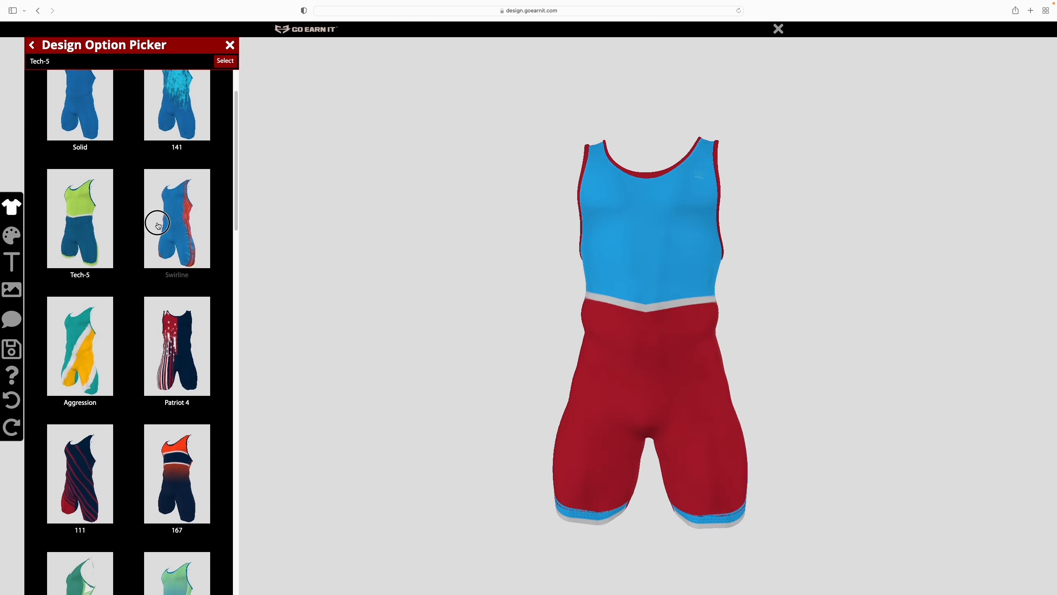
left_click(179, 358)
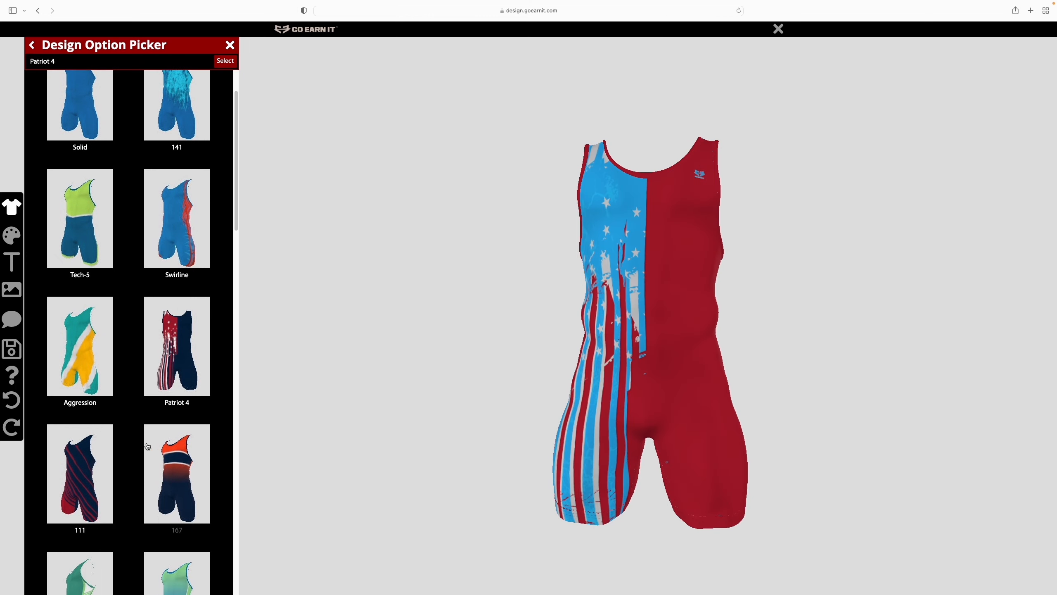
left_click(97, 458)
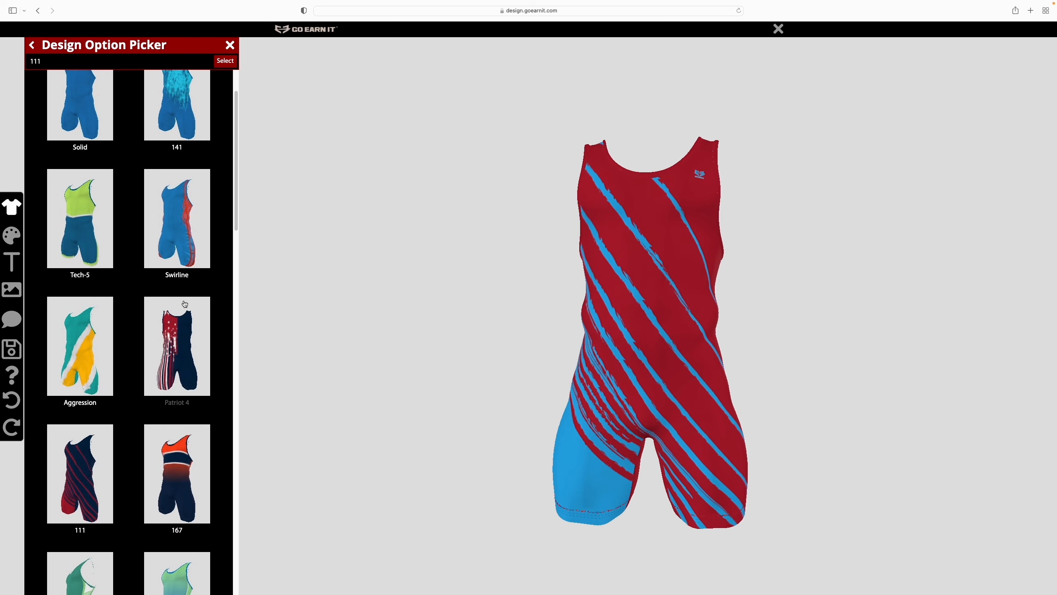
scroll(185, 304, "down", 8)
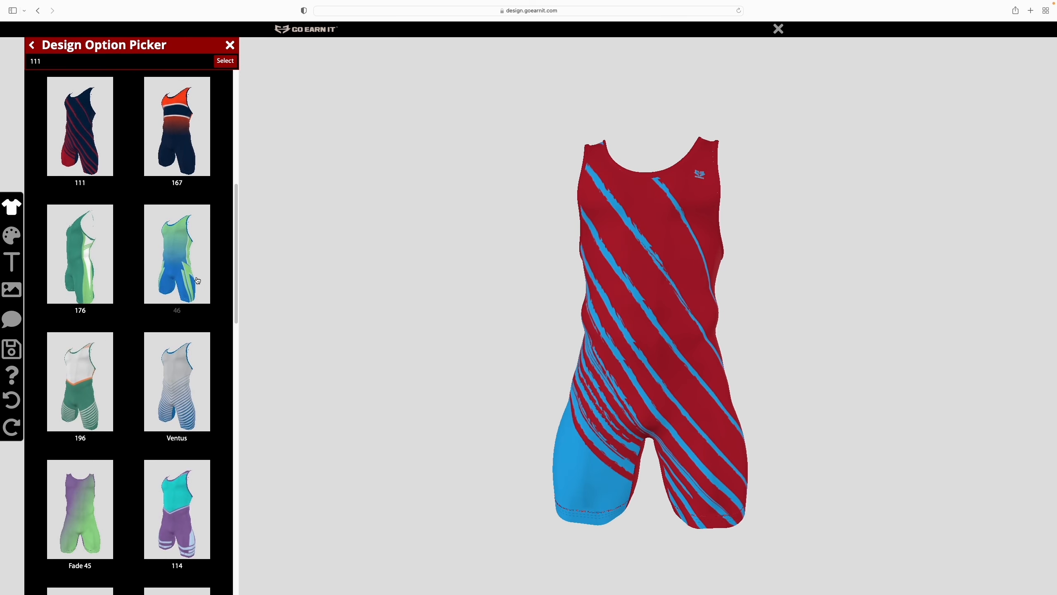
scroll(198, 281, "down", 8)
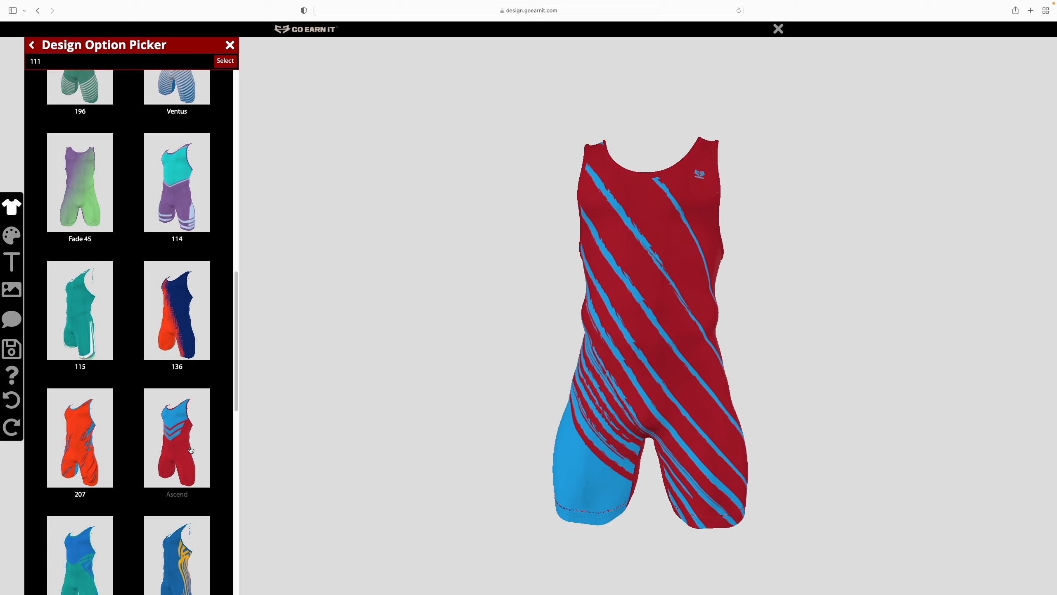
left_click(184, 472)
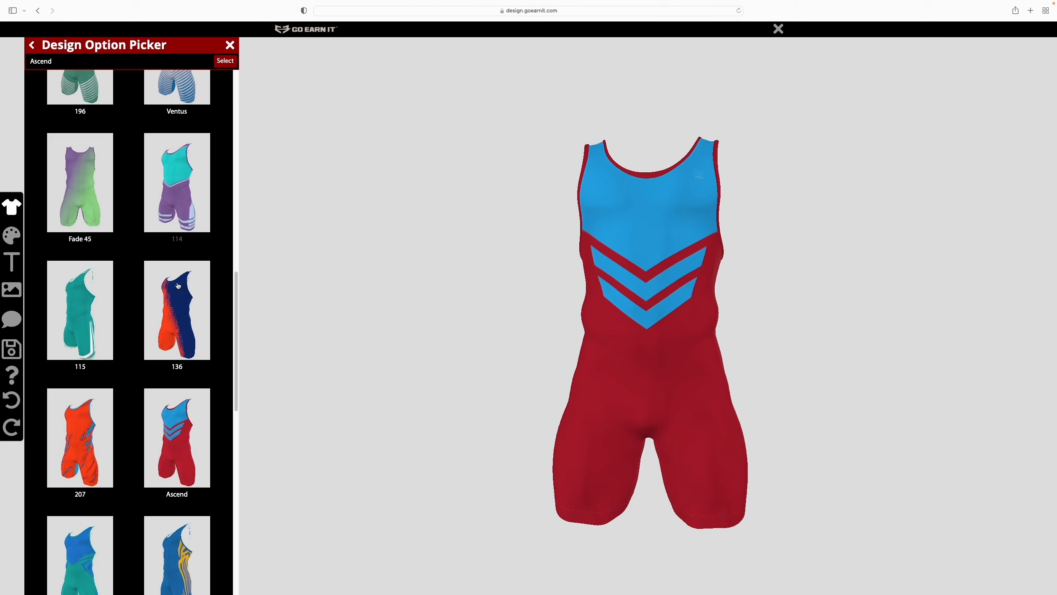
left_click(227, 63)
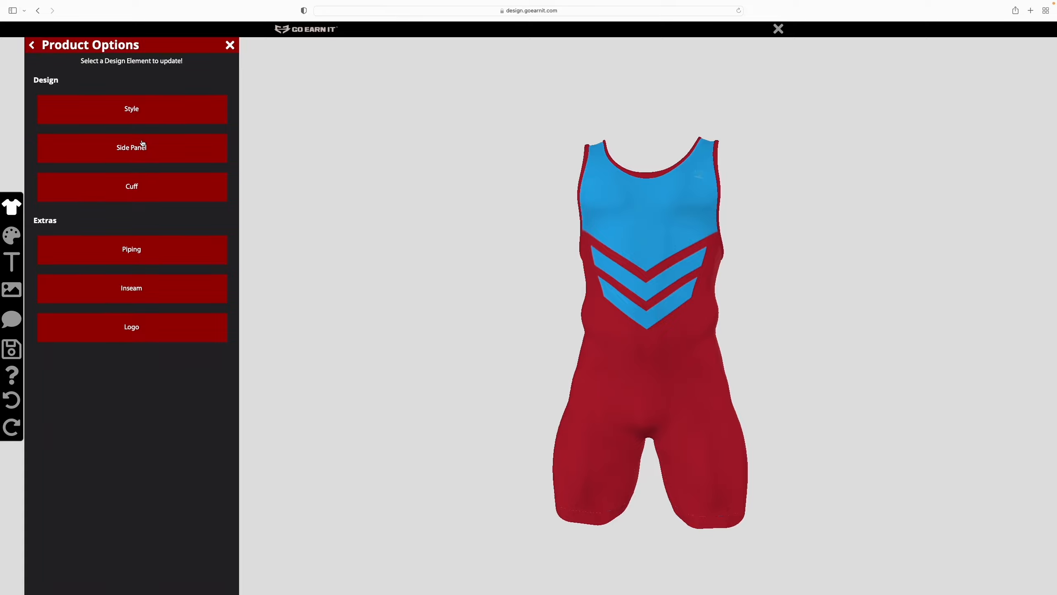
Apply the Takedown side panel design to the singlet
left_click_drag(593, 285, 645, 279)
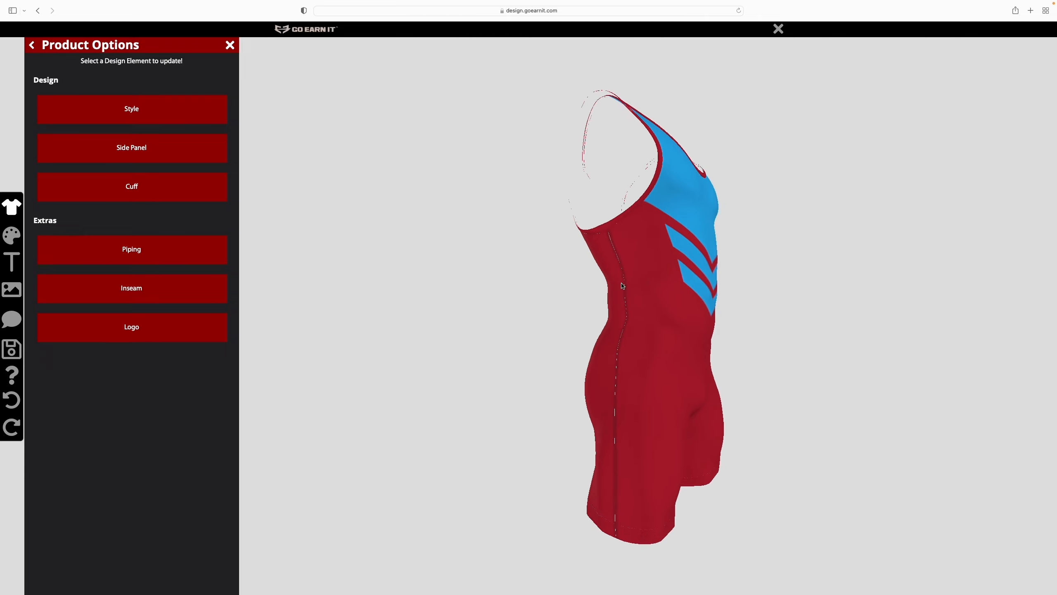
left_click(178, 155)
left_click(193, 467)
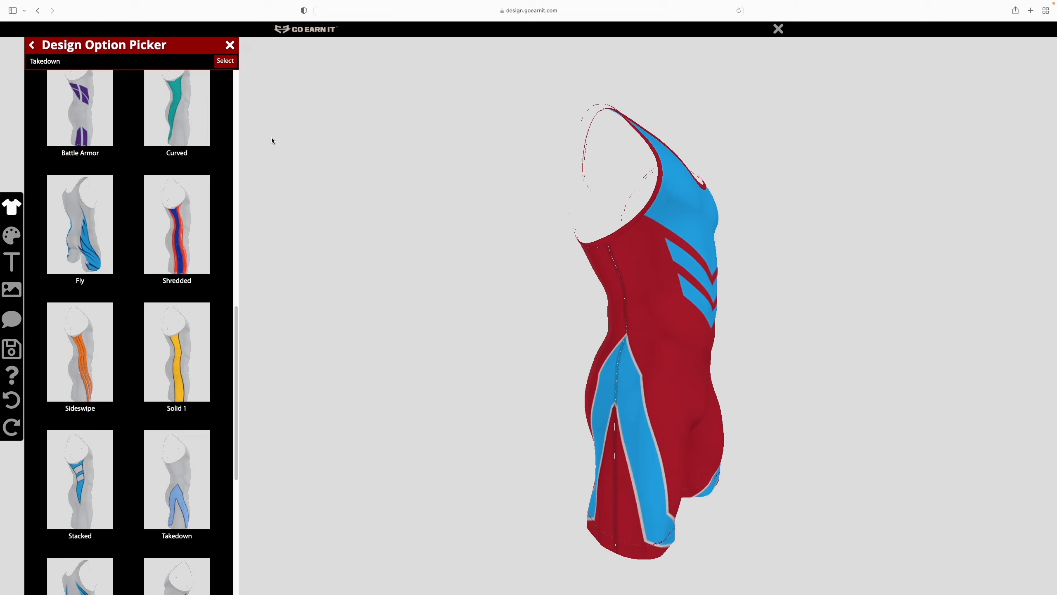
left_click(225, 61)
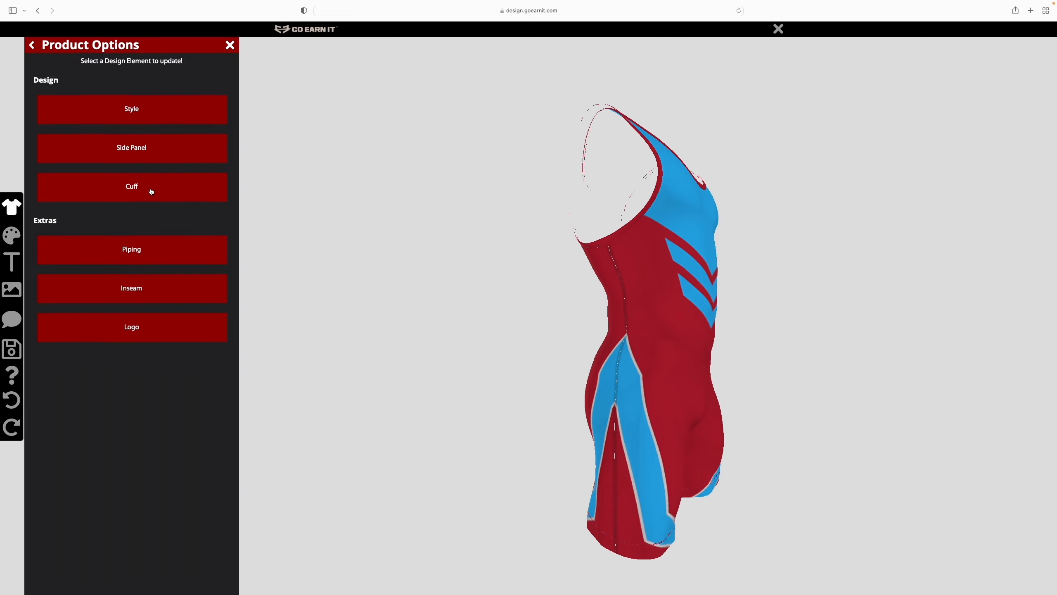
Apply the Angle 3 cuff design to the singlet's legs
left_click(151, 191)
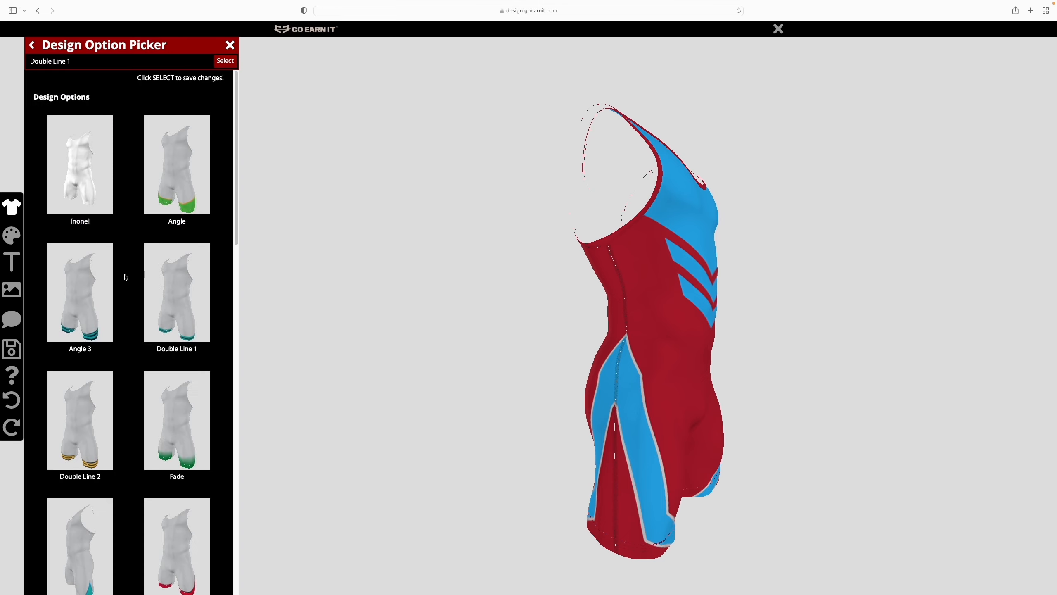
left_click(99, 295)
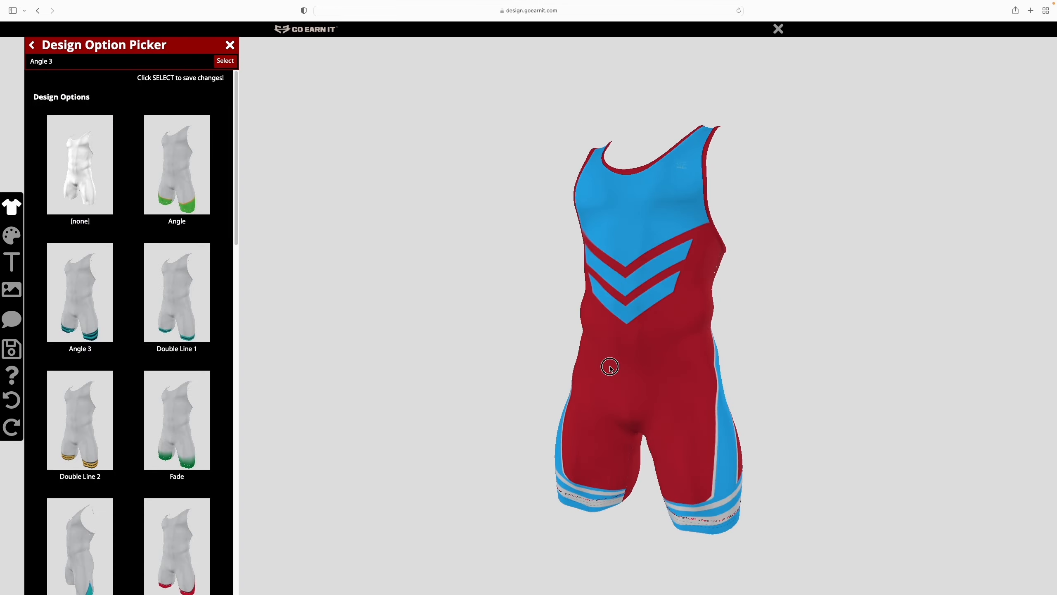
left_click(224, 61)
Try Red Orange and Hunter Green on the piping, and set the piping color back to Red
left_click_drag(656, 337, 663, 300)
scroll(666, 292, "down", 4)
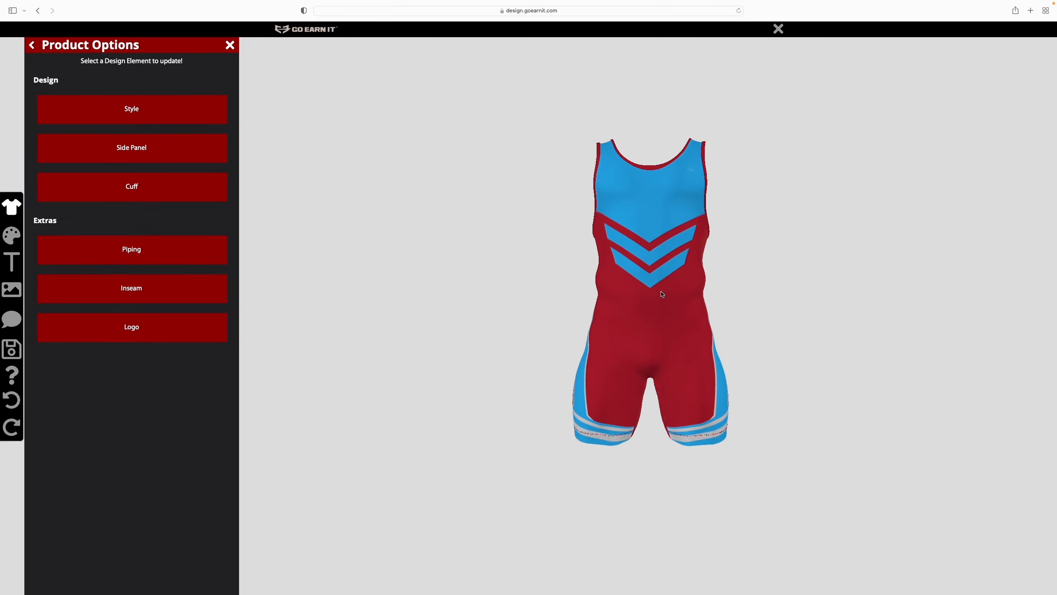
left_click_drag(658, 288, 653, 286)
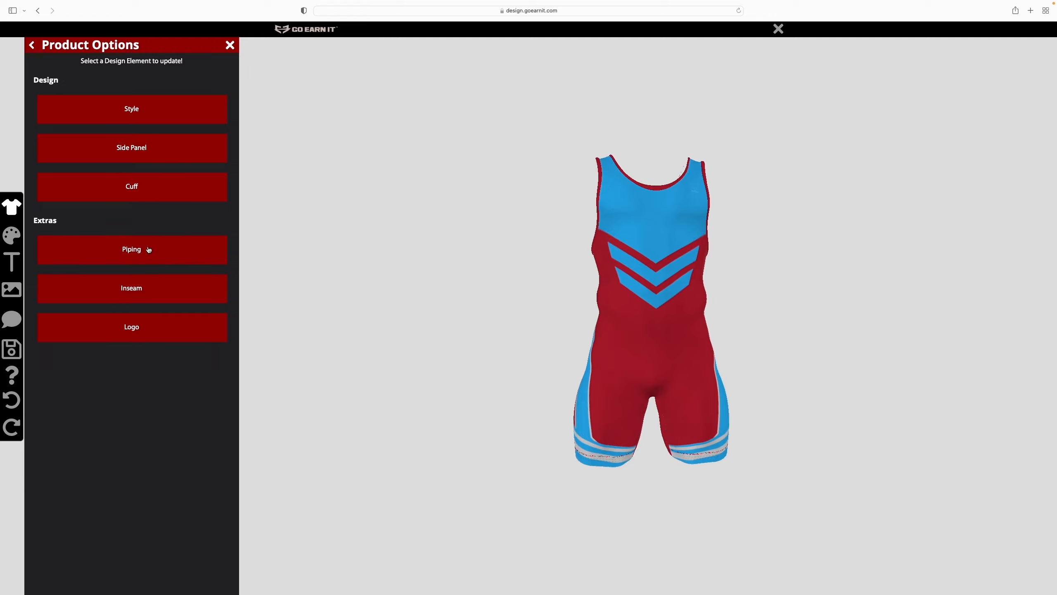
left_click(148, 250)
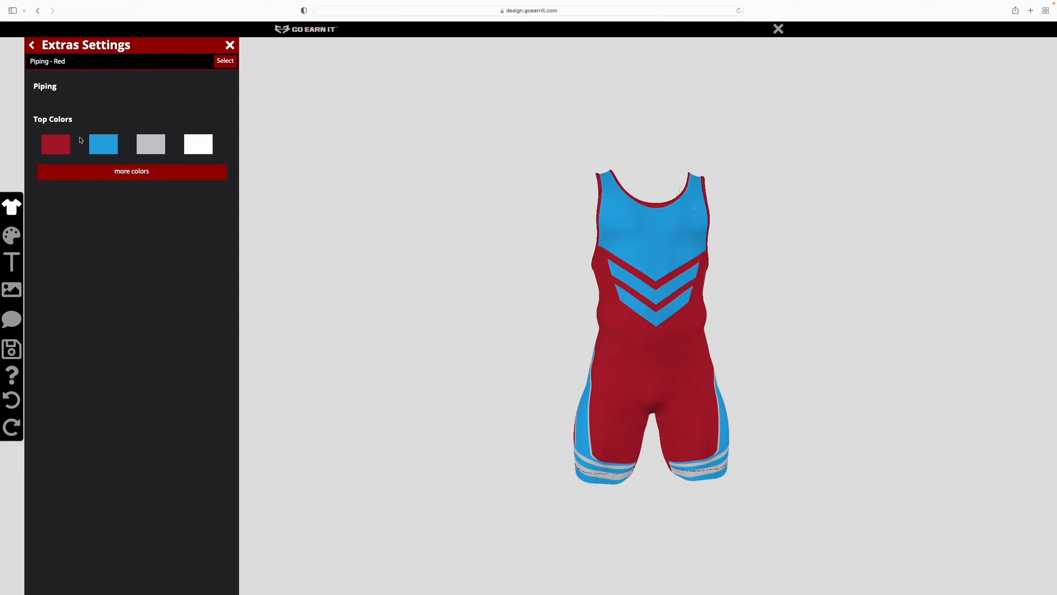
left_click(112, 172)
left_click(139, 224)
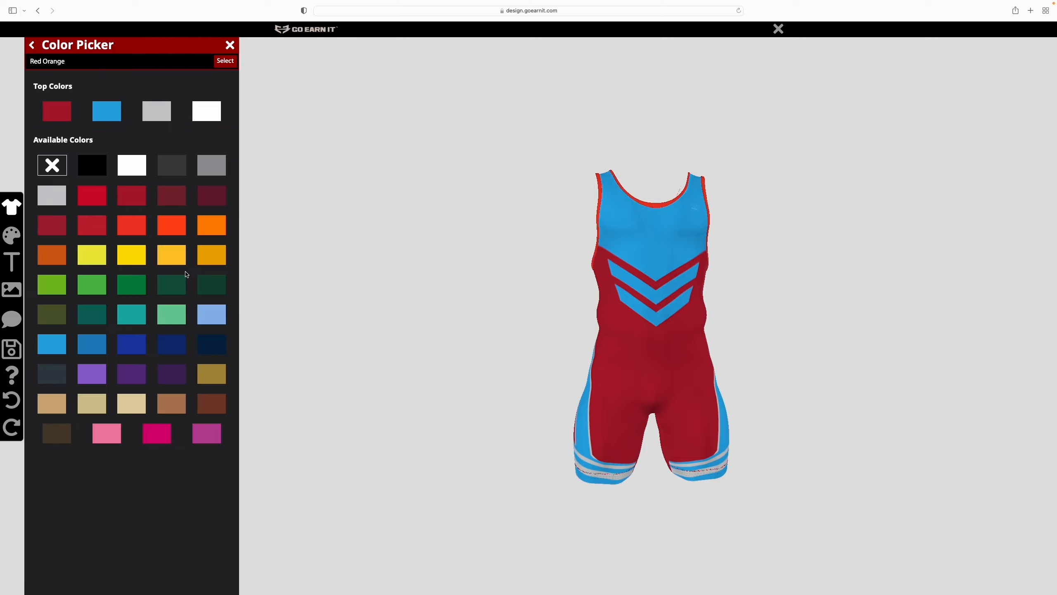
left_click(180, 283)
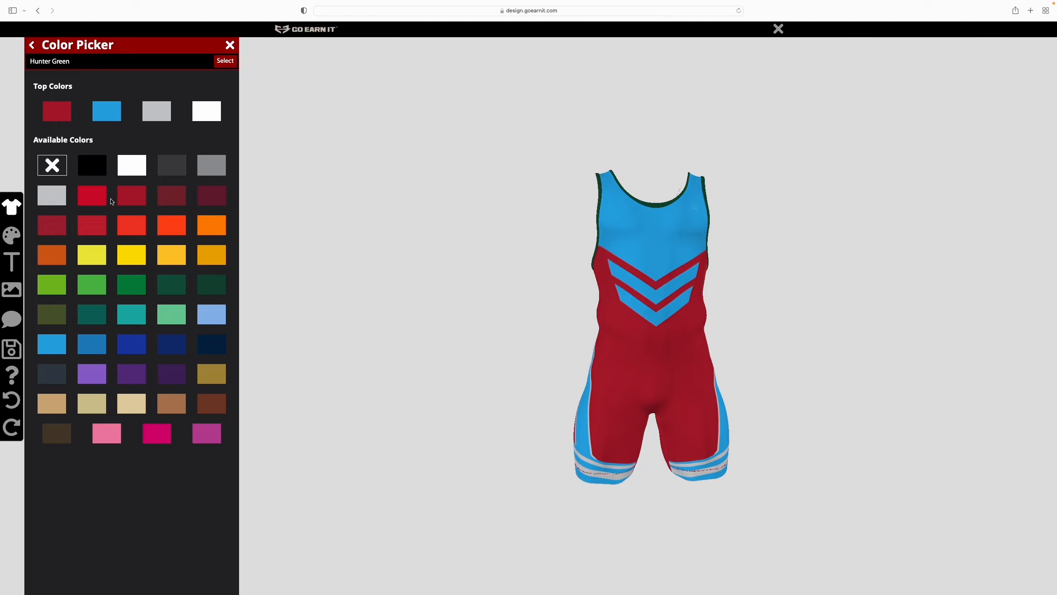
left_click(130, 199)
left_click(225, 64)
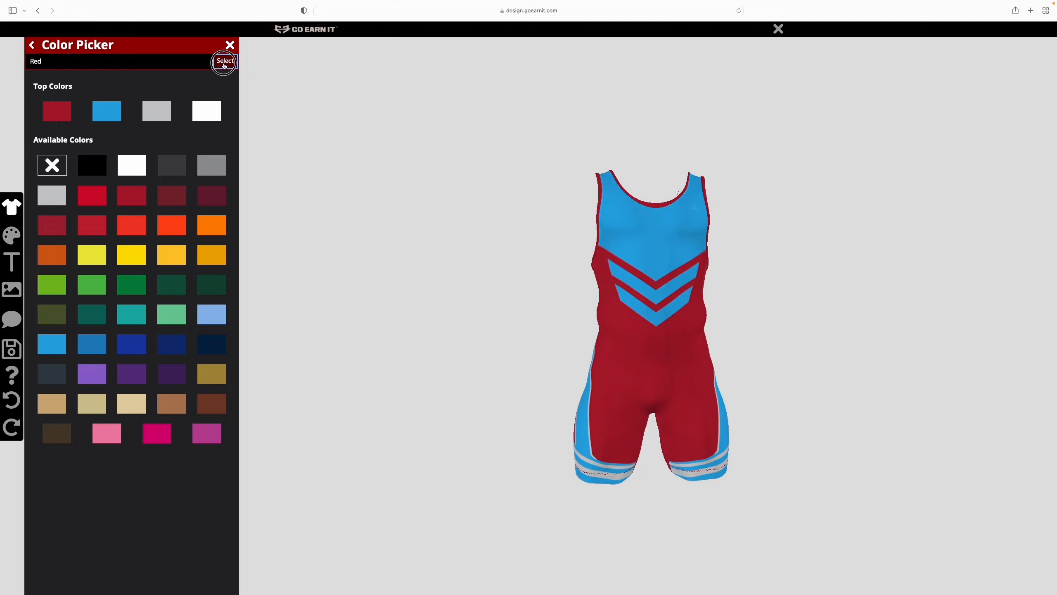
left_click(224, 63)
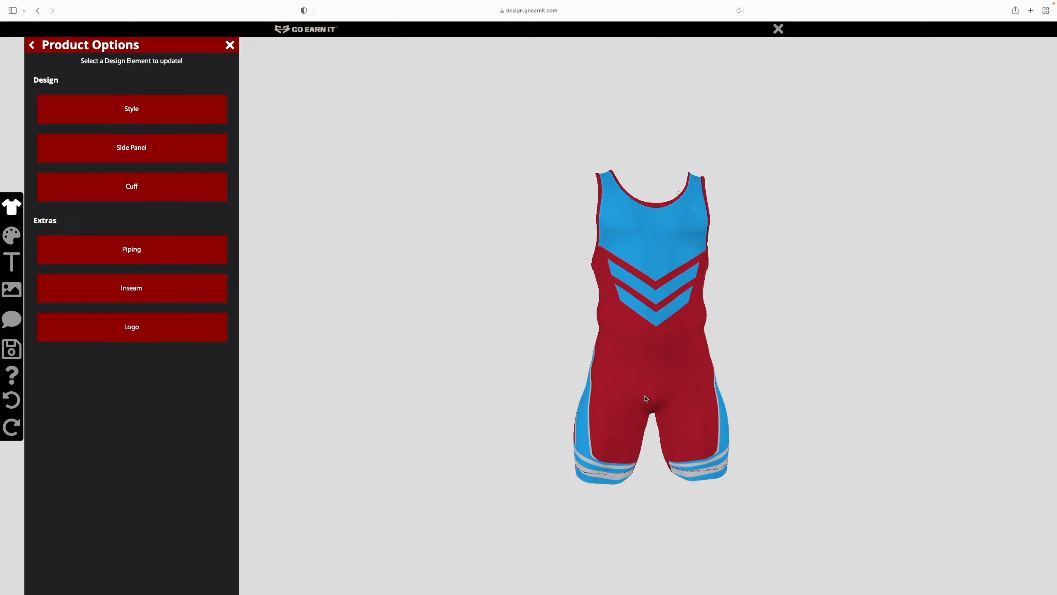
Enable the inseam, try it in Bright Orange, and set the inseam color to Cyan
left_click_drag(644, 398, 633, 393)
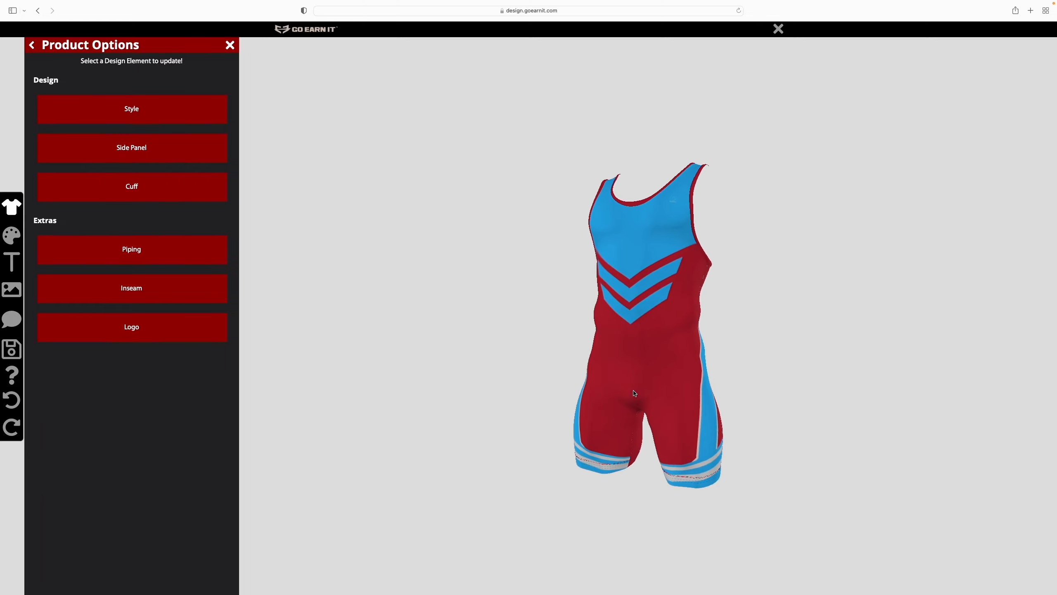
left_click(212, 298)
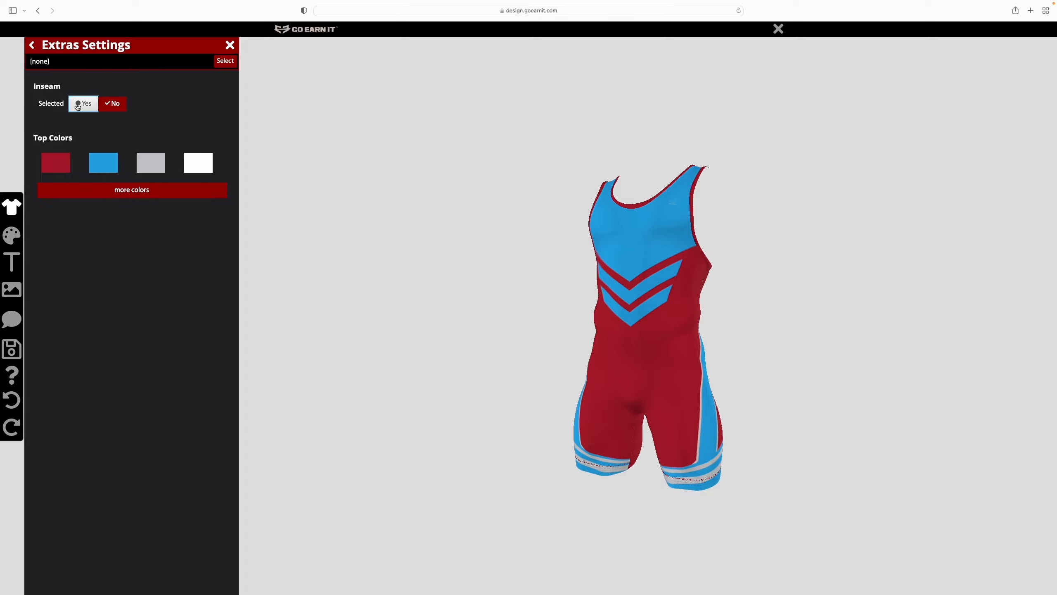
left_click(110, 103)
left_click(83, 104)
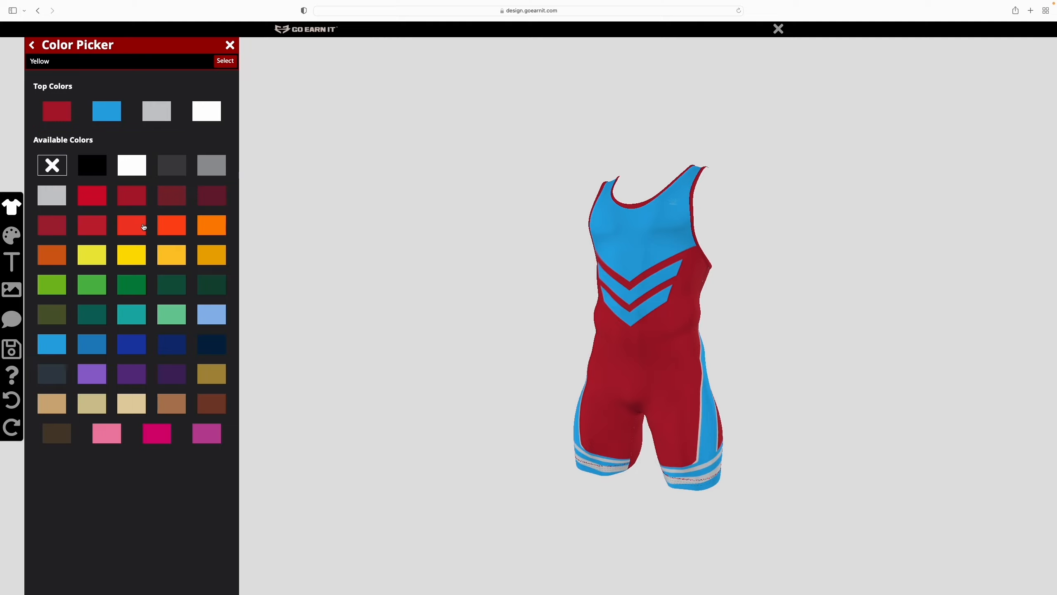
left_click(169, 229)
left_click(225, 61)
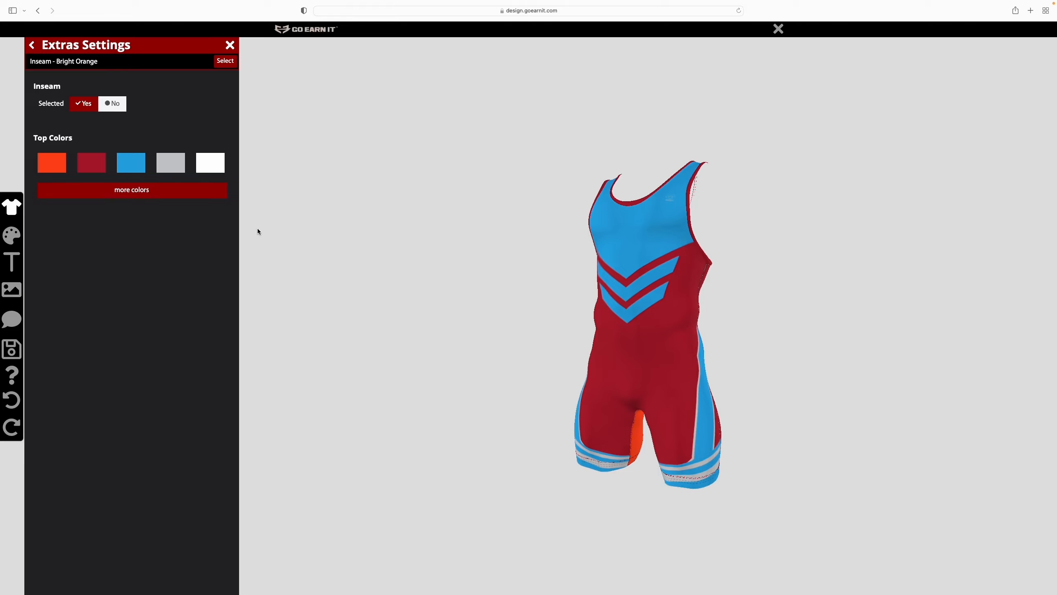
left_click(131, 166)
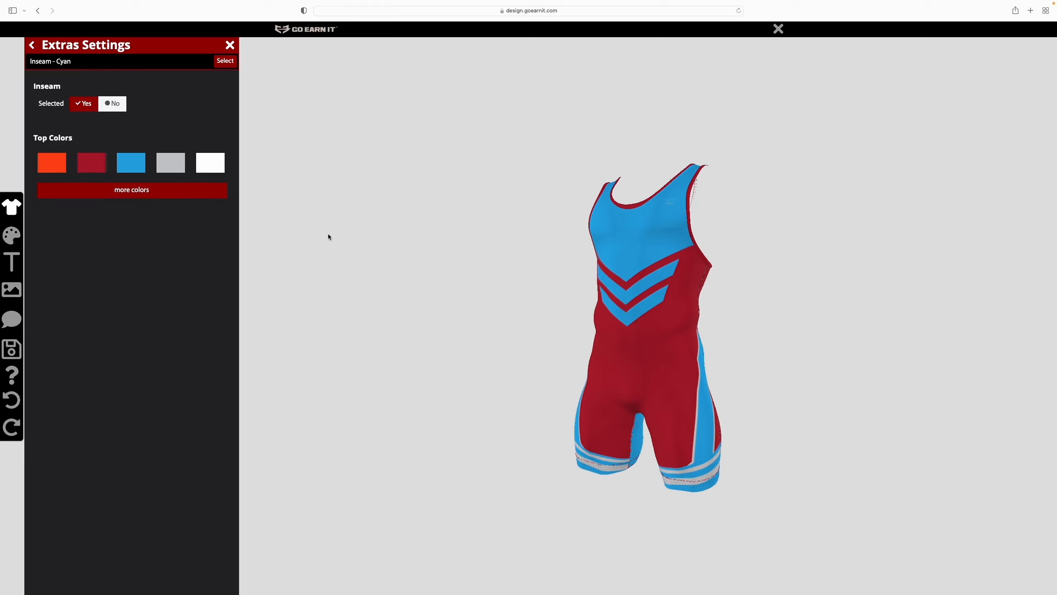
left_click(226, 62)
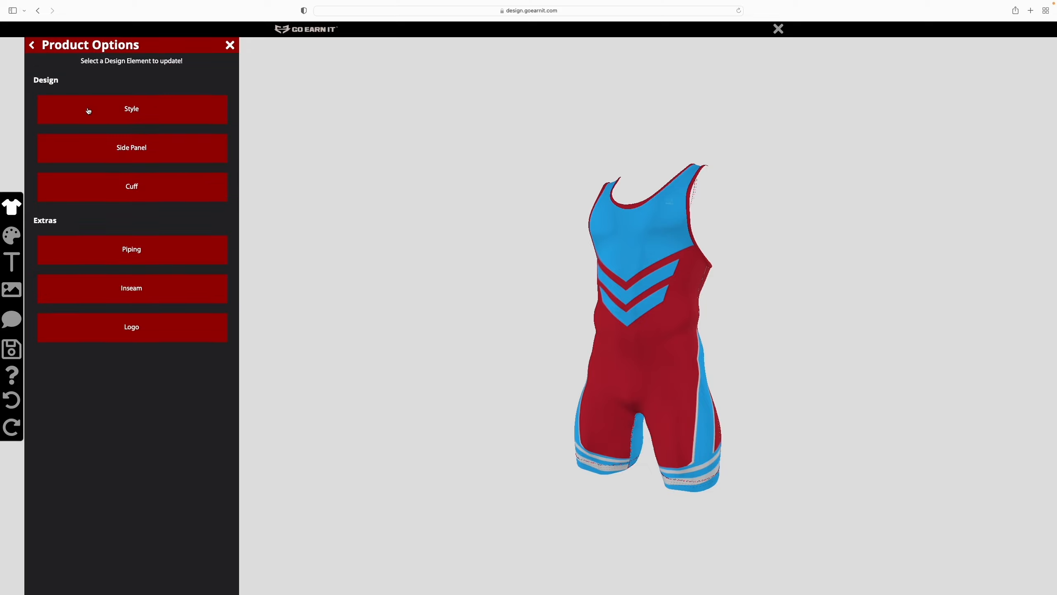
Place the logo at Logo Position 7 with a Silver logo color and a Cyan logo outline
left_click(168, 327)
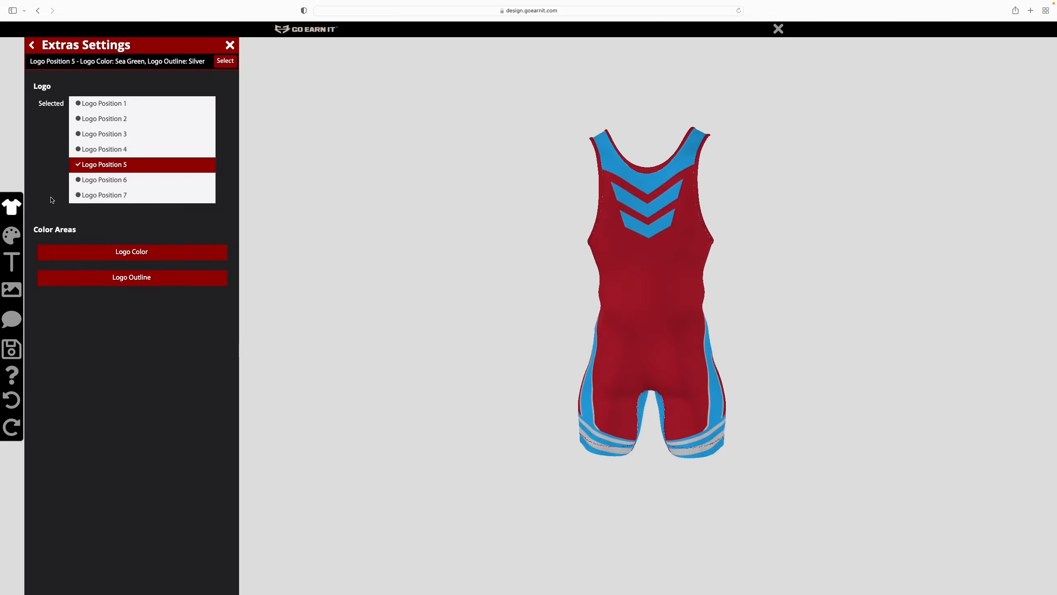
left_click(78, 195)
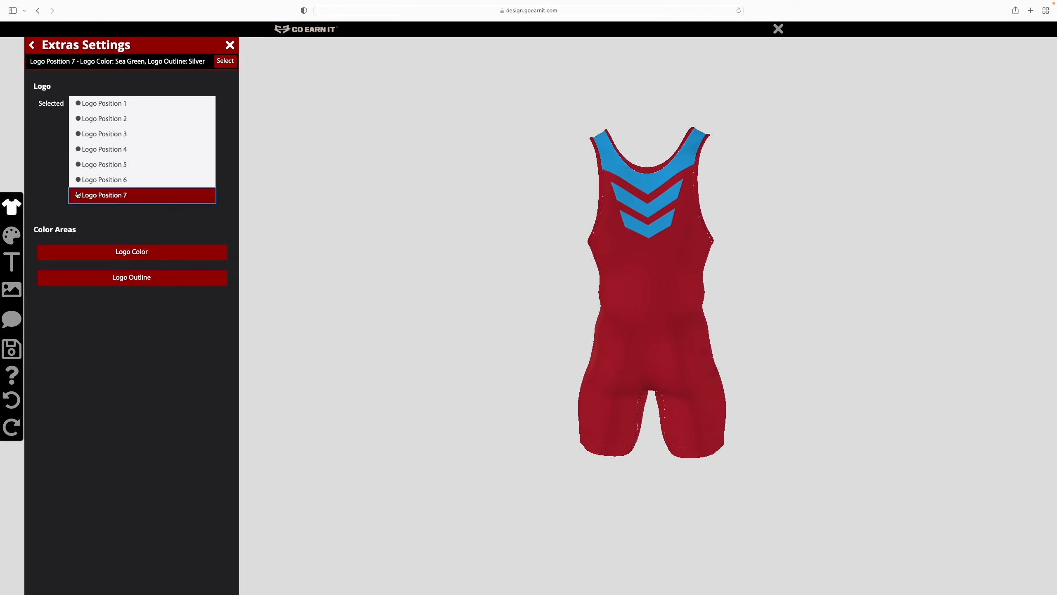
left_click(110, 254)
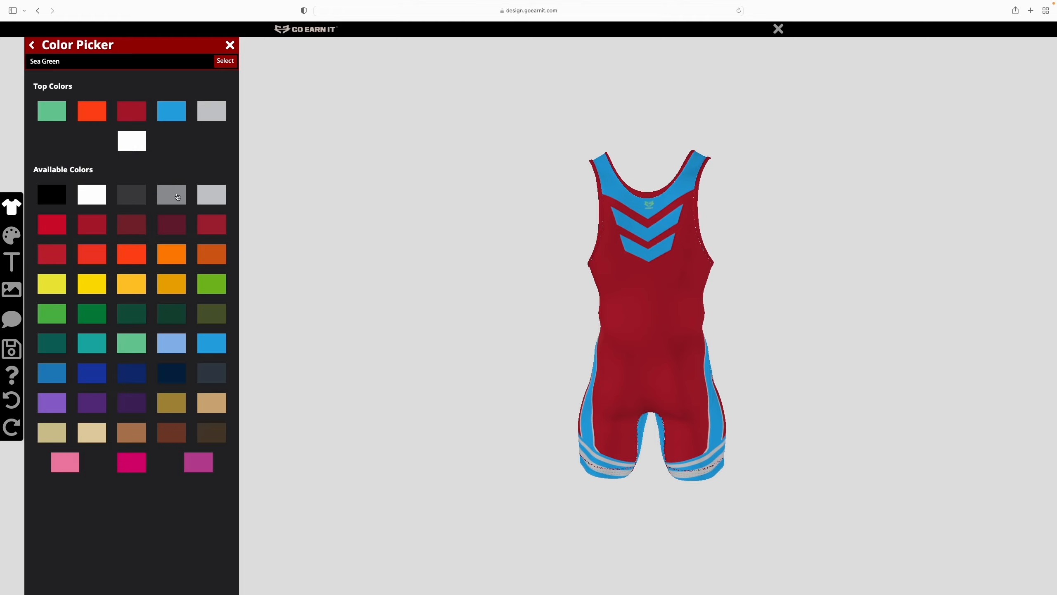
left_click(212, 195)
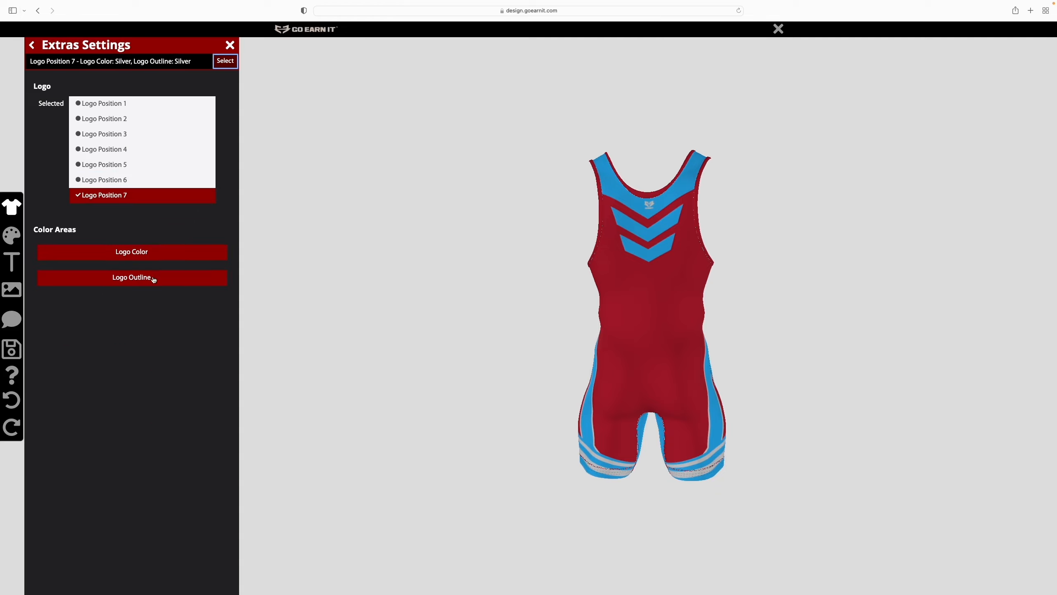
left_click(154, 279)
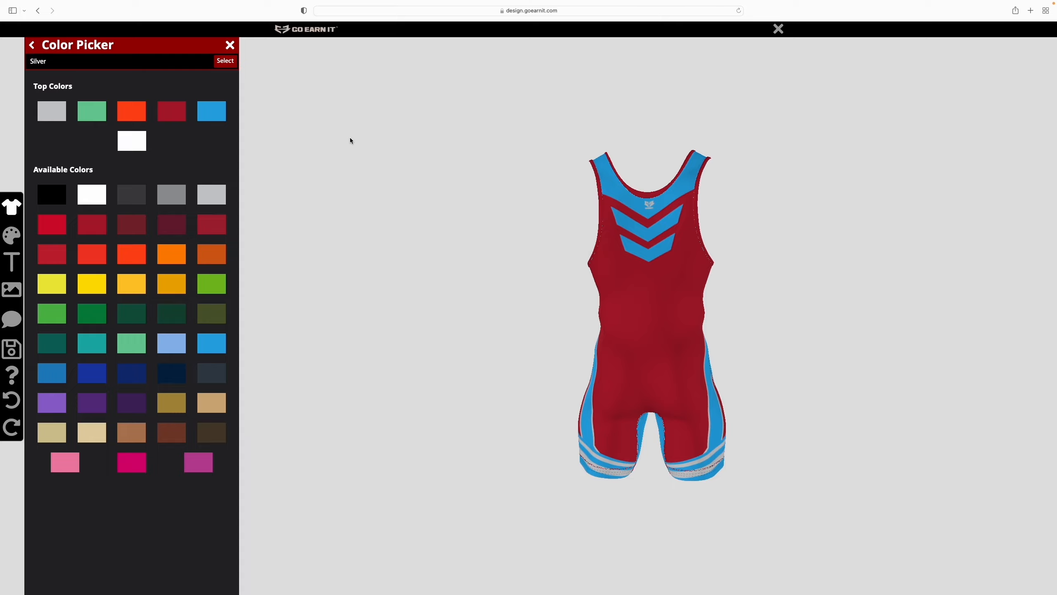
left_click(211, 111)
left_click(225, 63)
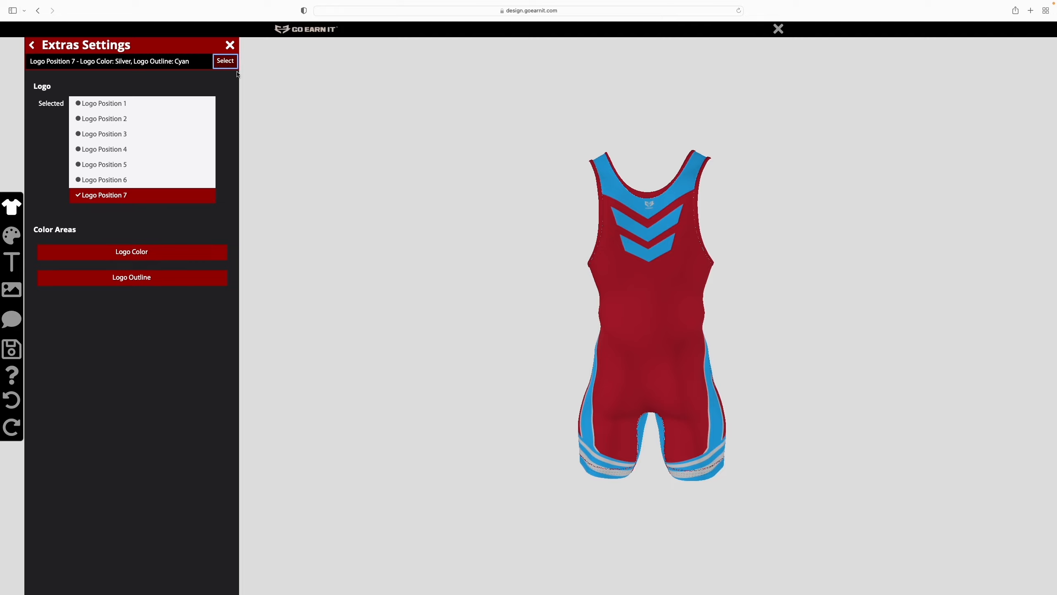
left_click(228, 62)
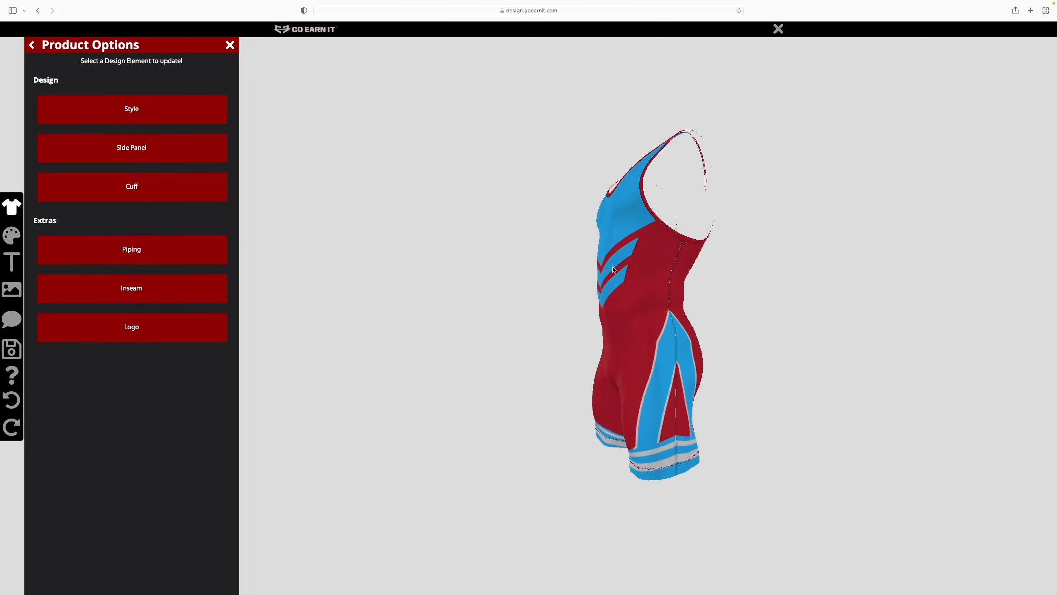
Override the singlet's main color with Navy Blue and its pattern color with Red
left_click(12, 236)
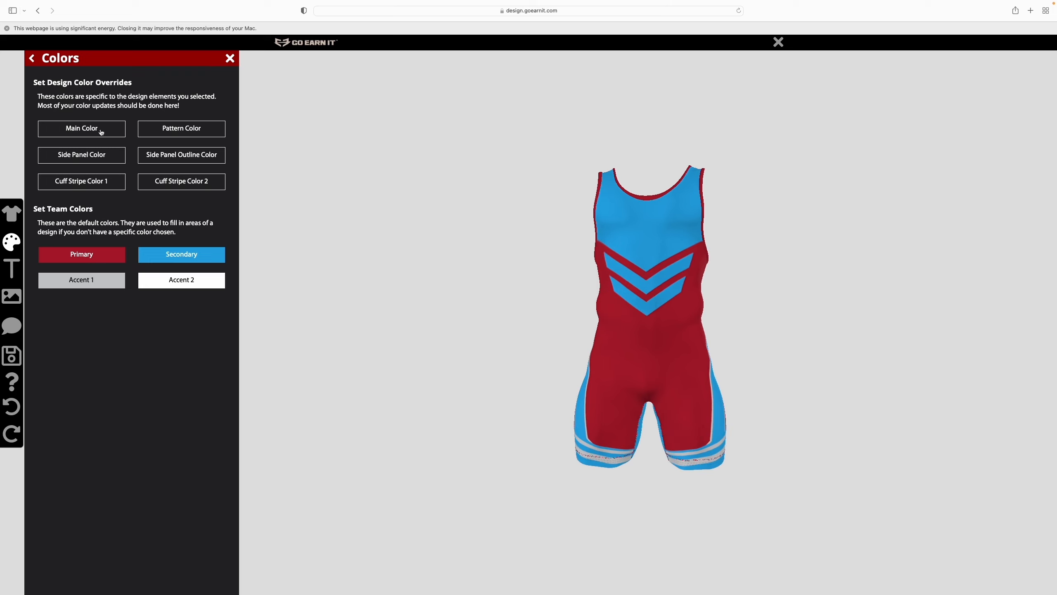
left_click(101, 132)
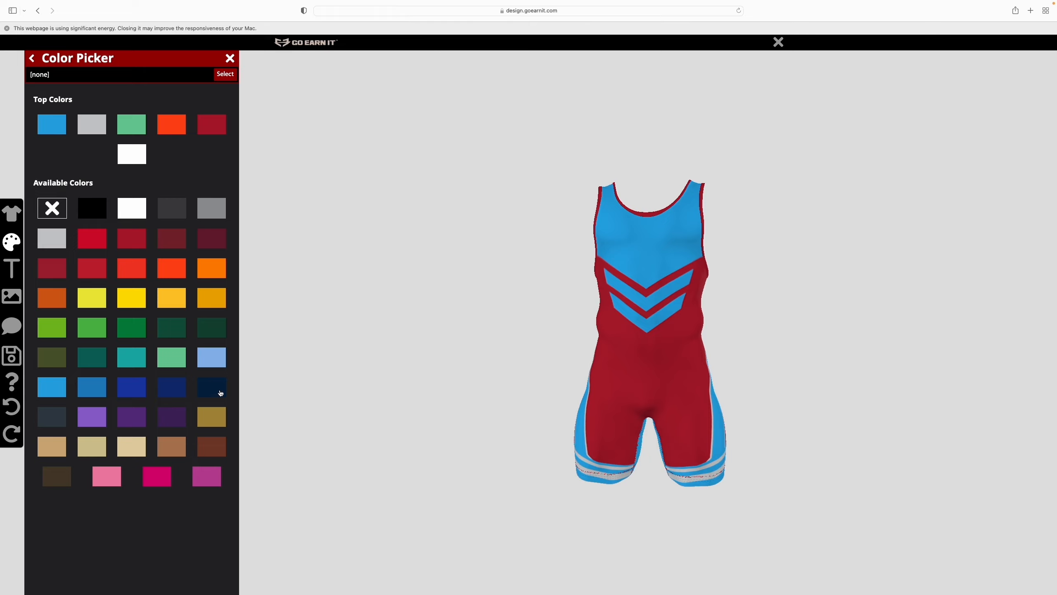
left_click(212, 387)
left_click(225, 75)
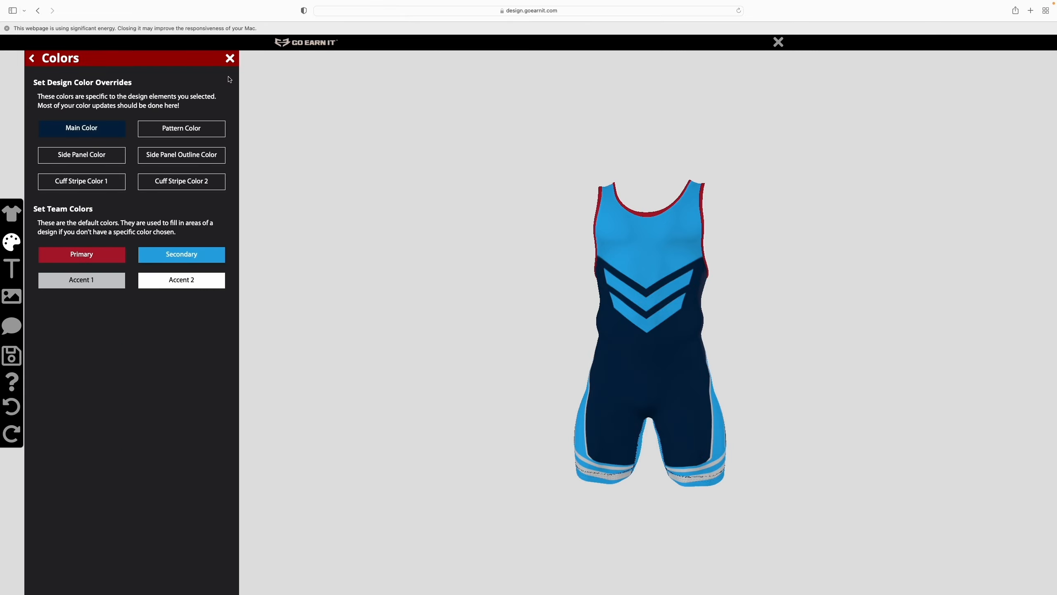
left_click(184, 130)
left_click(132, 239)
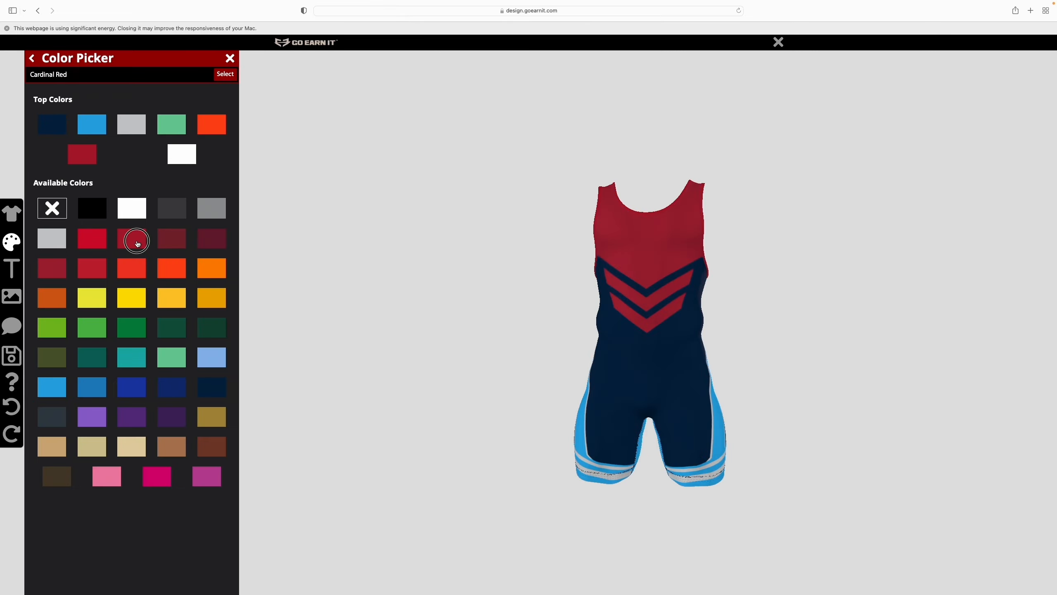
left_click(232, 76)
Set the side panel color to Red and the side panel outline color to White
left_click(108, 155)
left_click(131, 243)
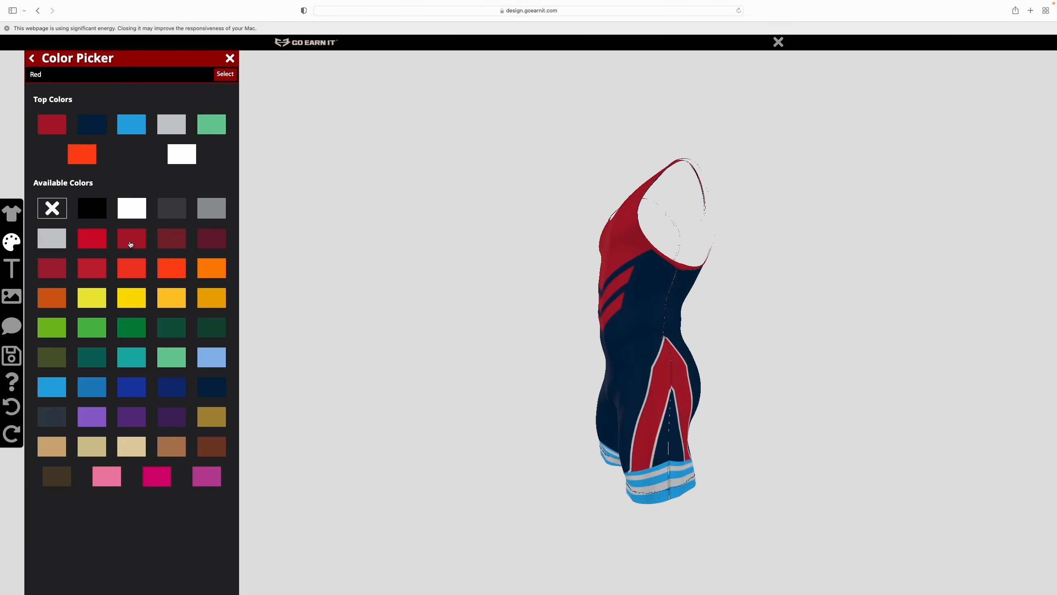
left_click(225, 75)
left_click(209, 158)
left_click(137, 210)
left_click(225, 75)
Set cuff stripe color 1 to Navy Blue and cuff stripe color 2 to Red
left_click(107, 184)
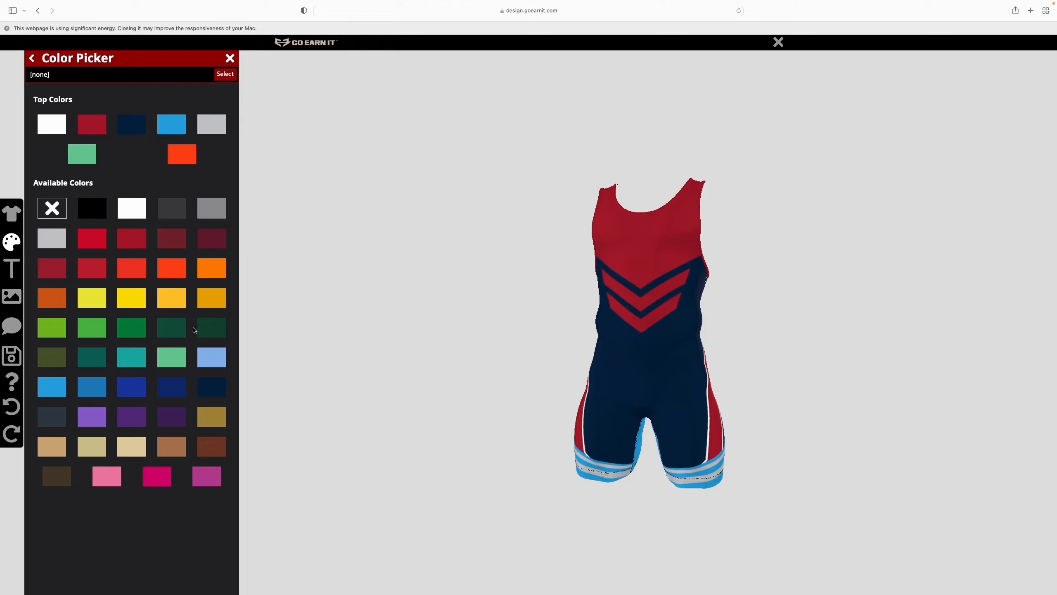
left_click(212, 395)
left_click(225, 75)
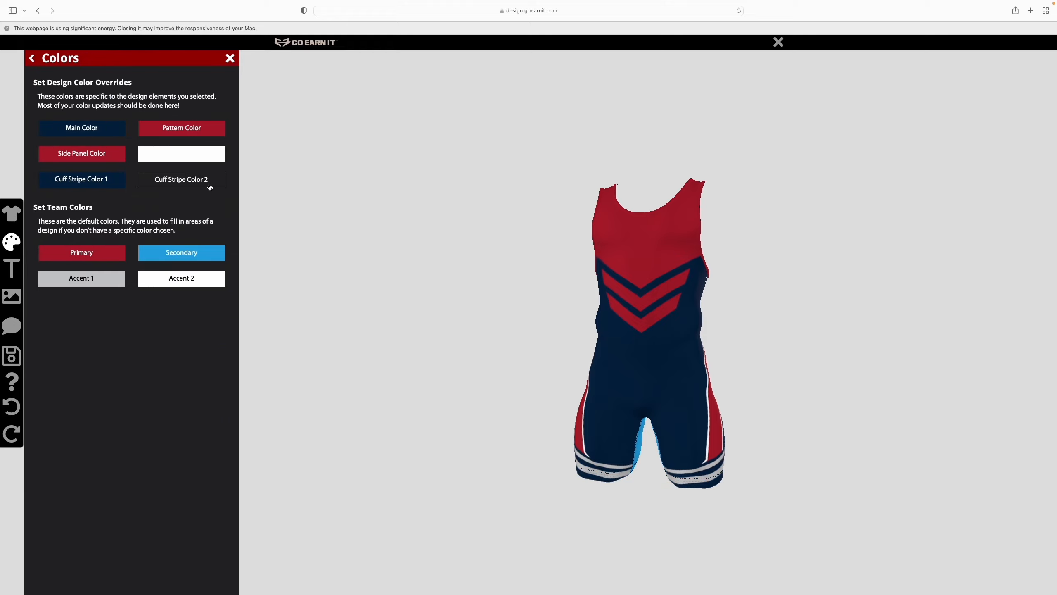
left_click(219, 188)
left_click(138, 242)
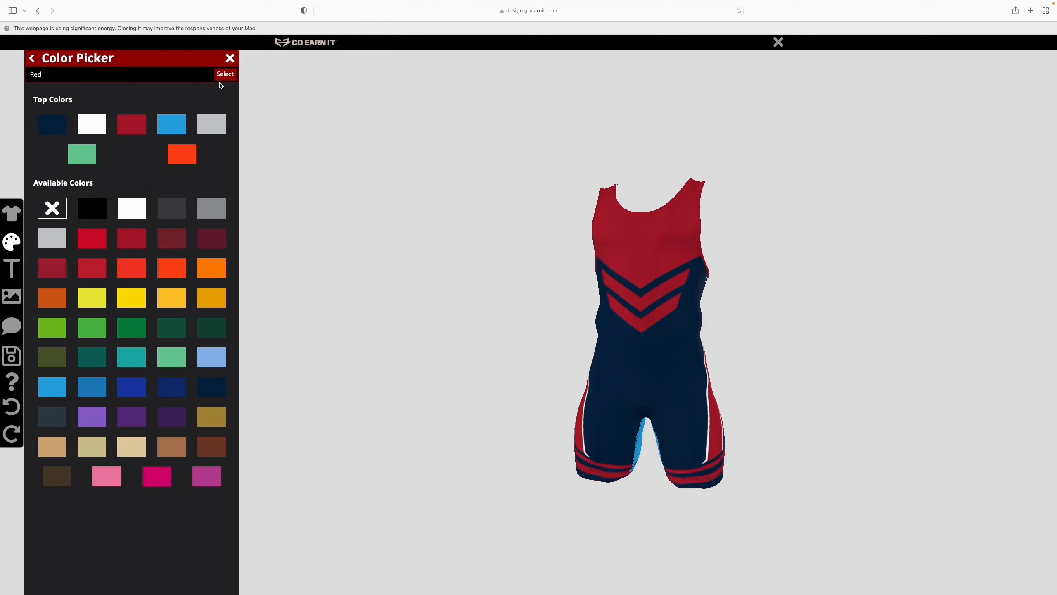
left_click(222, 80)
Change the singlet's inseam color to Red and apply it
left_click_drag(614, 345, 577, 341)
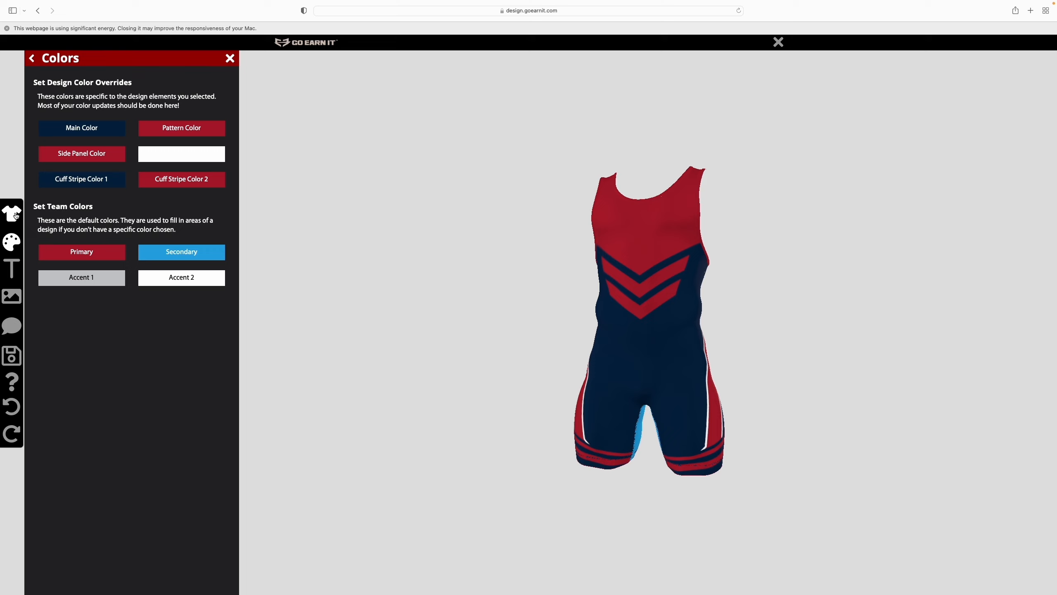
left_click(12, 213)
left_click(176, 306)
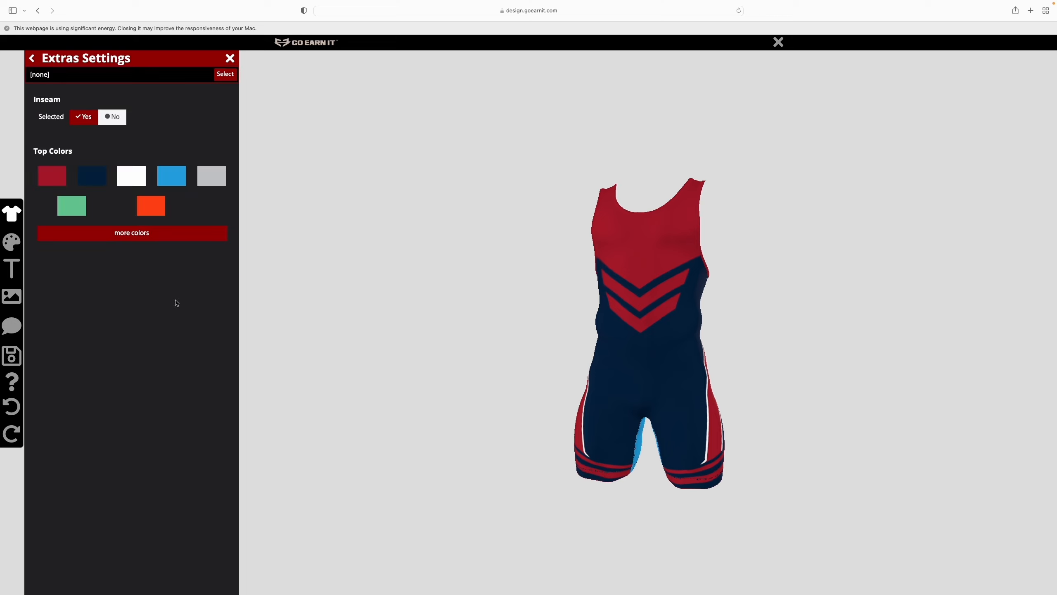
left_click(58, 179)
left_click(228, 73)
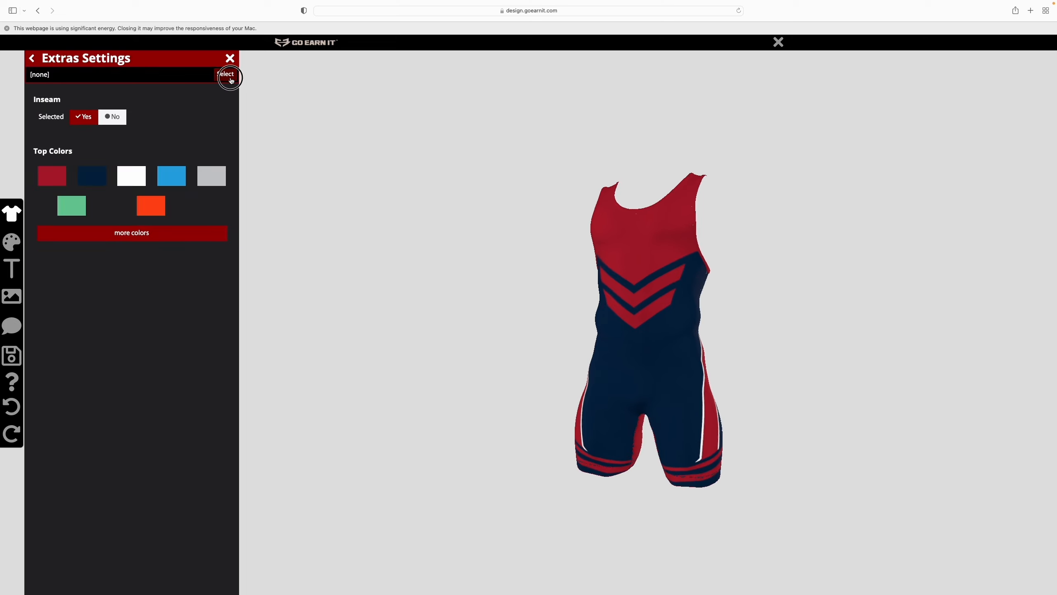
Change the singlet's piping color to Navy Blue and apply it
left_click_drag(643, 302, 656, 324)
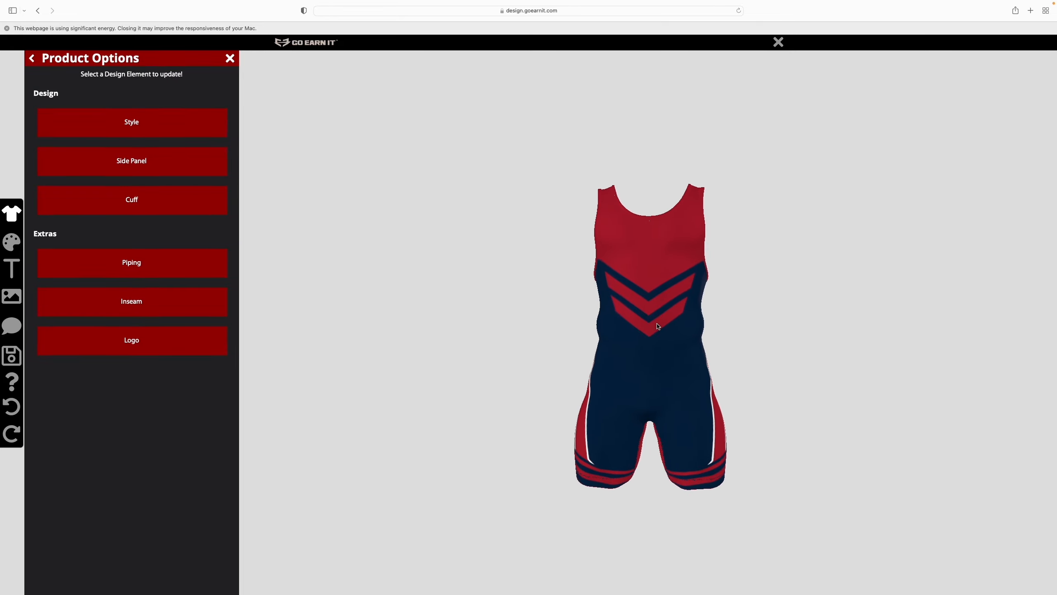
left_click(156, 265)
left_click(93, 158)
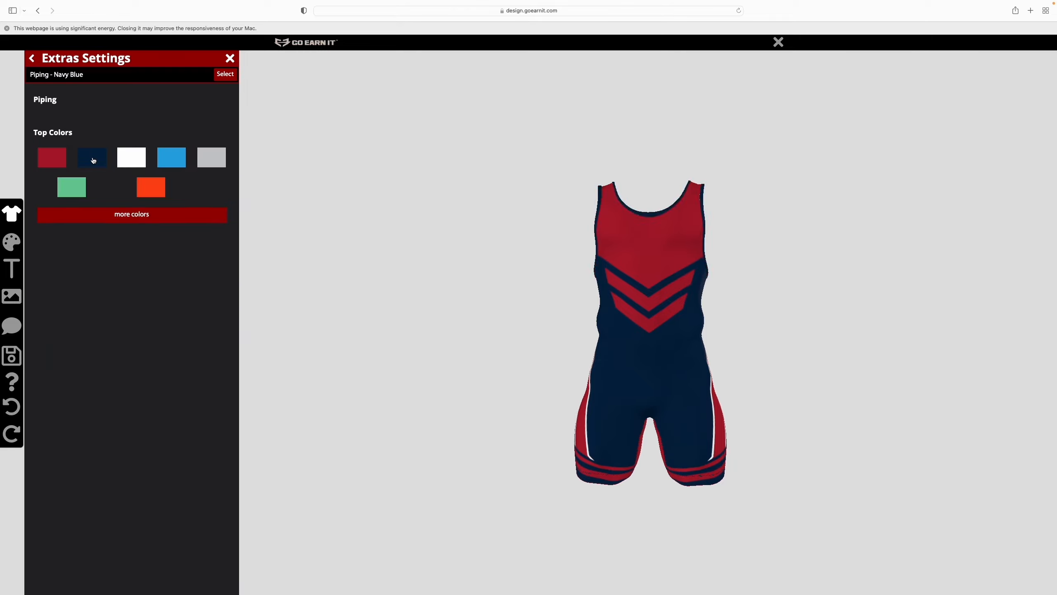
left_click(224, 82)
Recolor the logo on the back with a Navy Blue logo color and a Red outline
left_click_drag(536, 316, 695, 327)
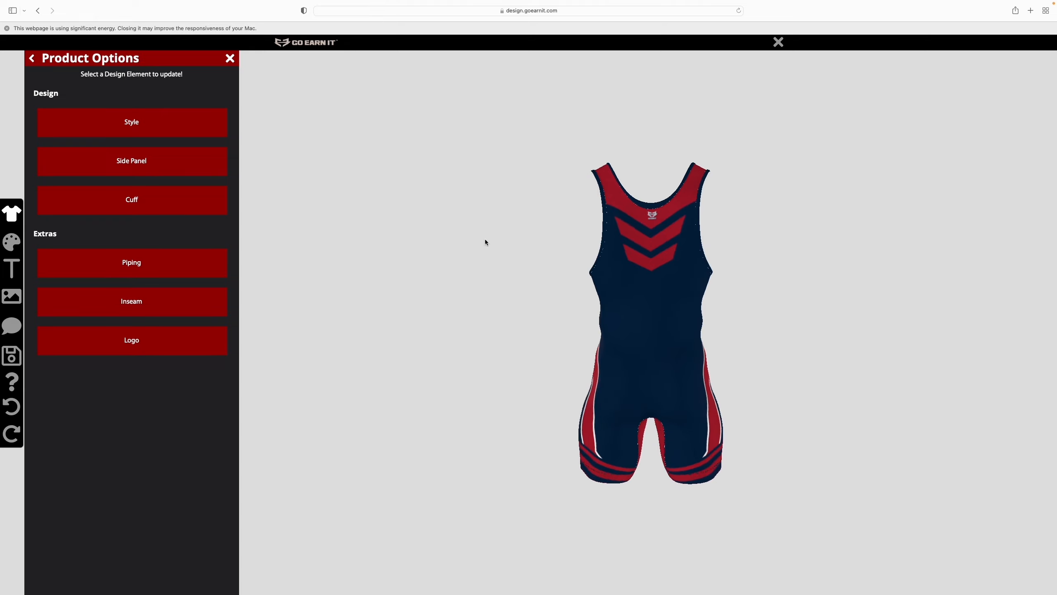
left_click(184, 342)
left_click(164, 271)
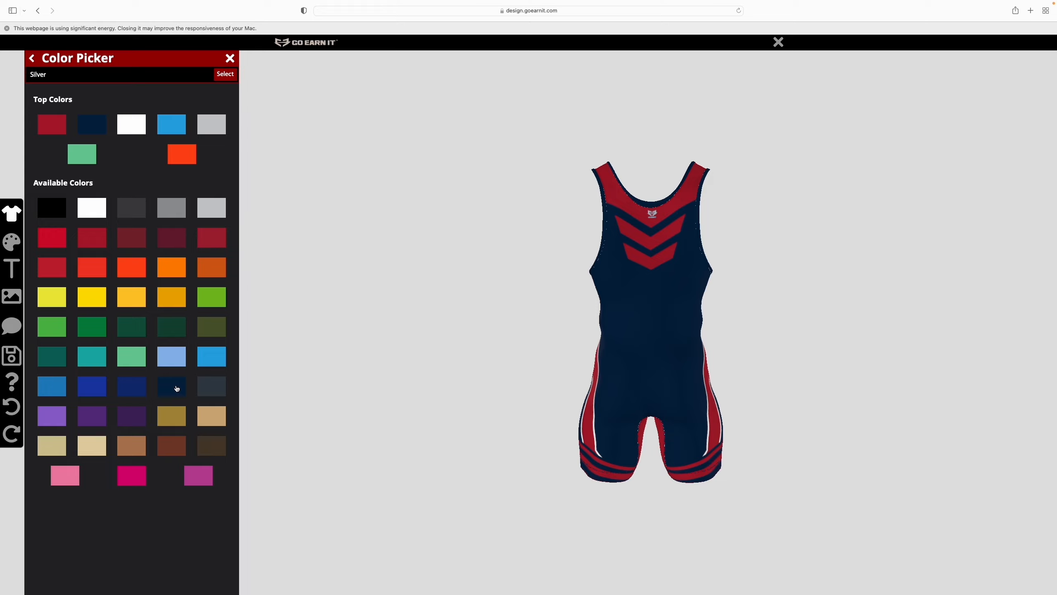
left_click(177, 388)
left_click(225, 74)
left_click(180, 292)
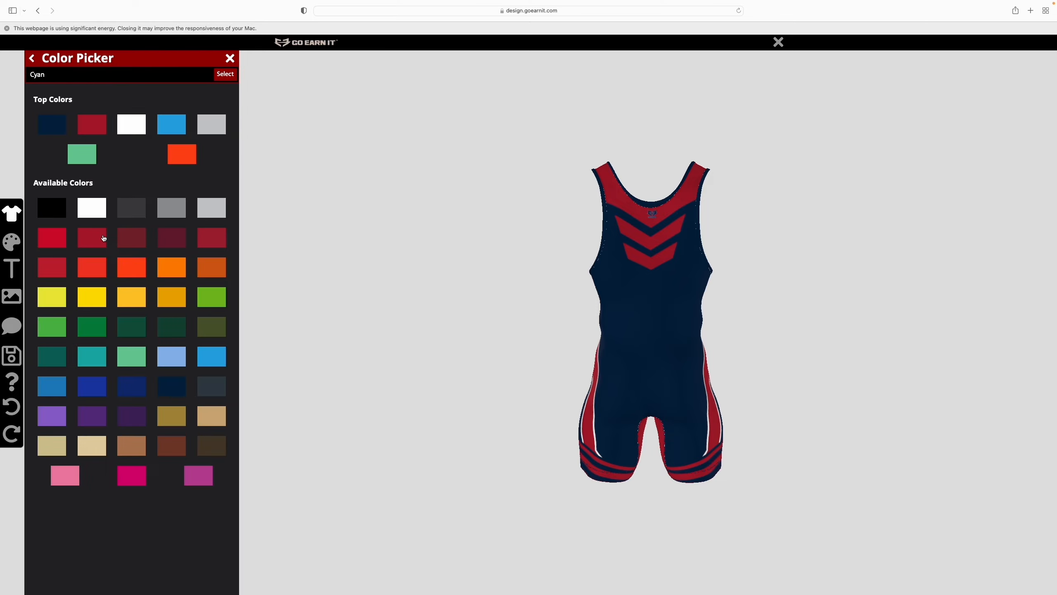
left_click(100, 237)
left_click(225, 75)
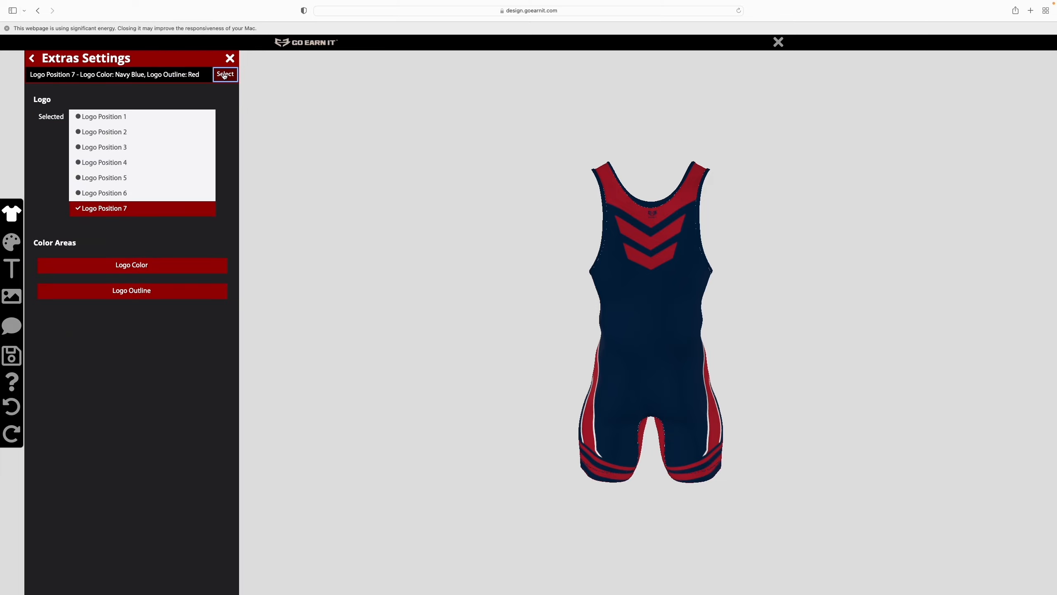
left_click(224, 76)
Start a horizontal custom text reading SPARTANS and set its font color to White
left_click_drag(623, 369, 357, 388)
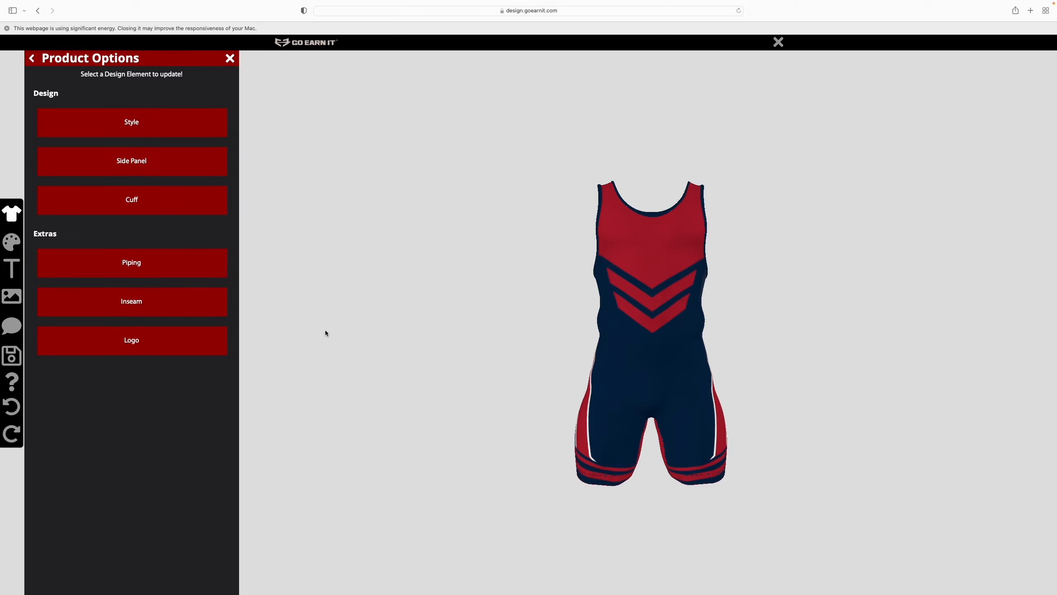
left_click(23, 260)
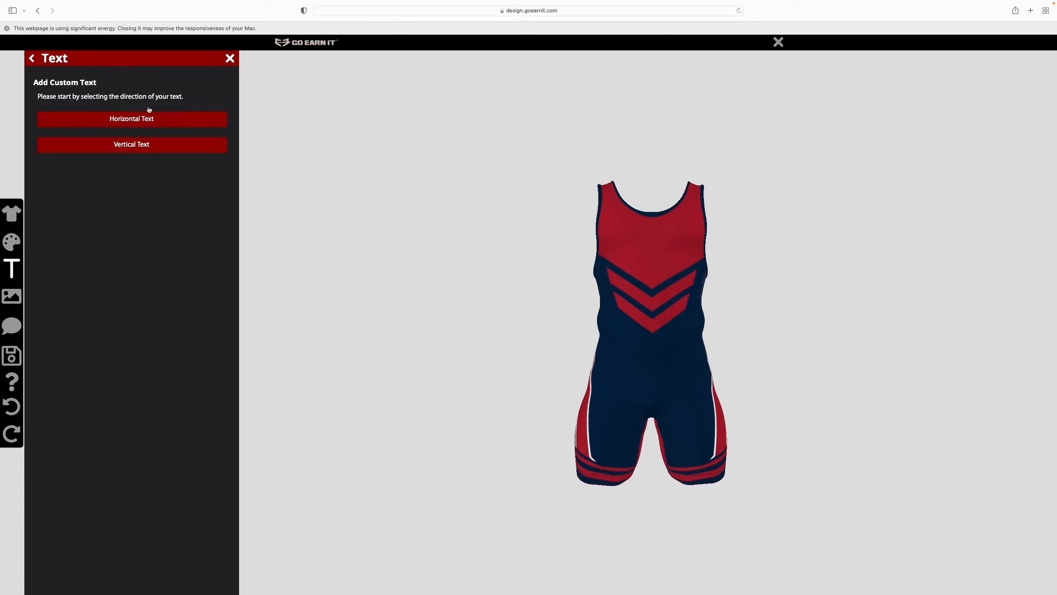
left_click(130, 122)
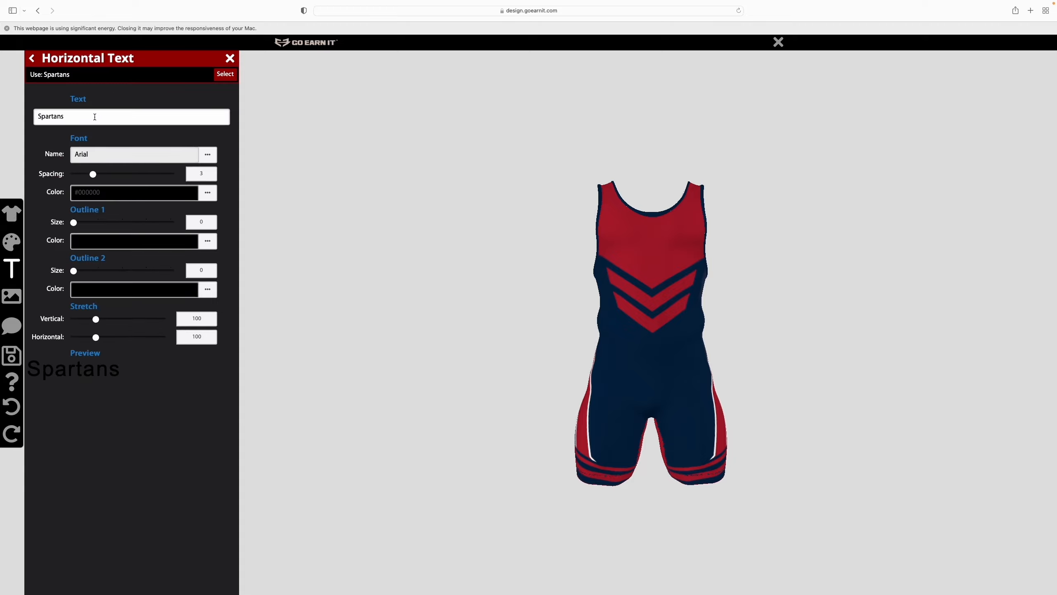
left_click_drag(95, 117, 33, 116)
type("SPARTANS")
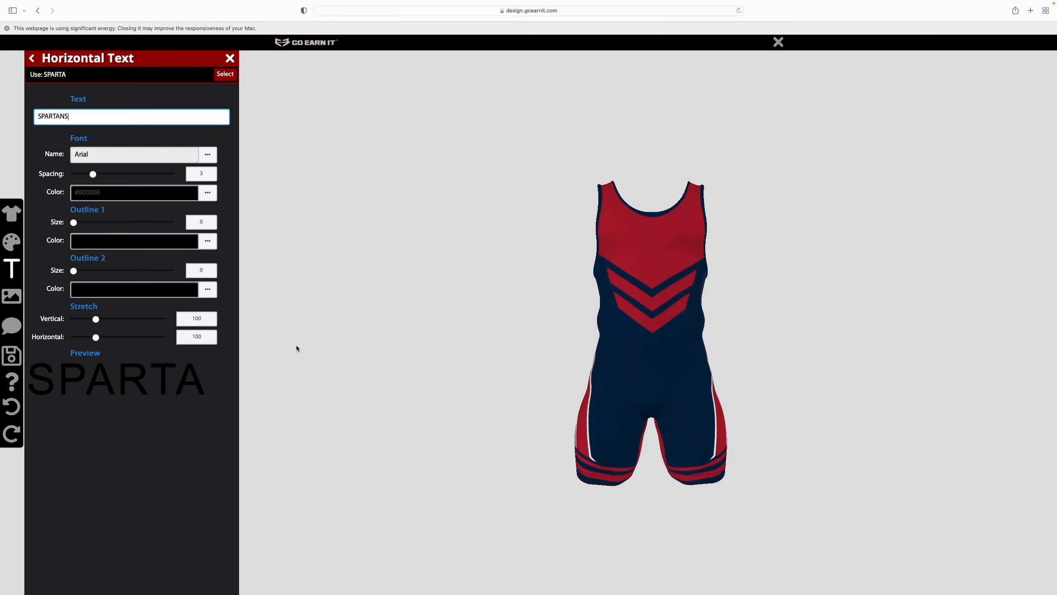
left_click(207, 195)
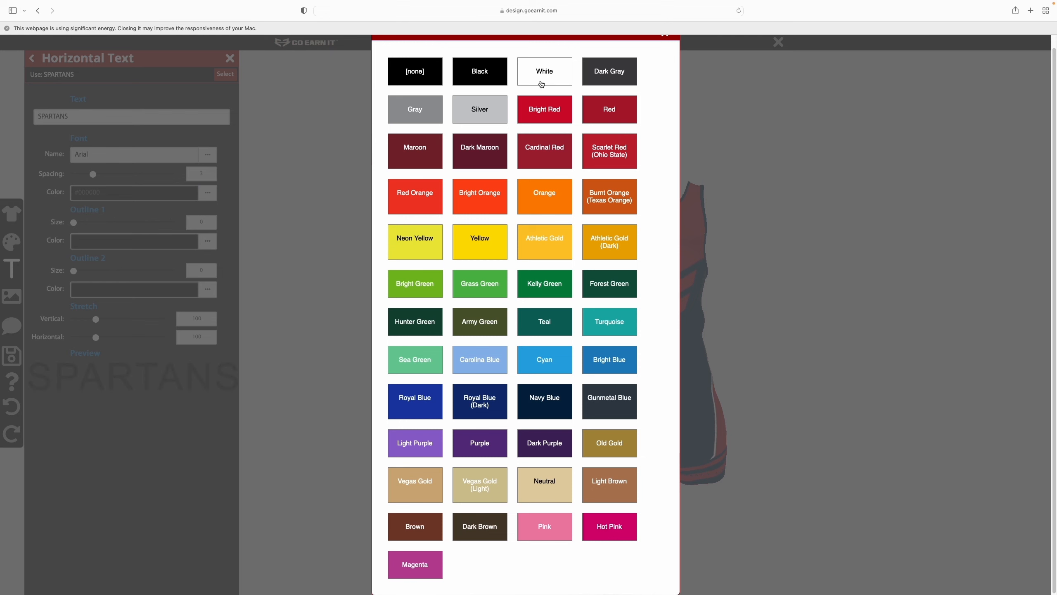
left_click(541, 85)
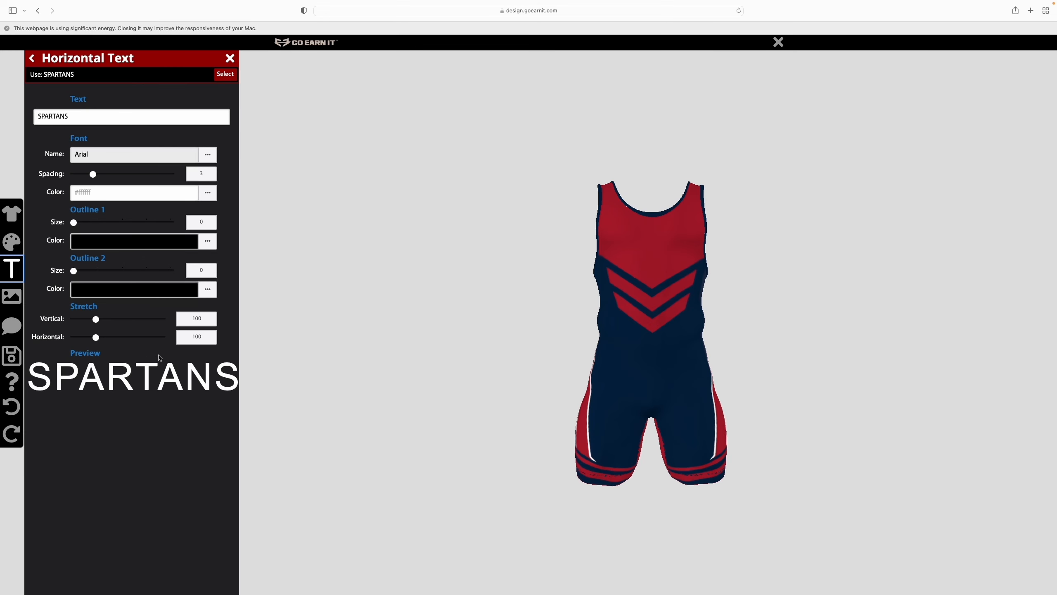
Set the SPARTANS text's font to Russo One with a letter spacing of 6
left_click(207, 155)
scroll(153, 302, "down", 10)
left_click(91, 391)
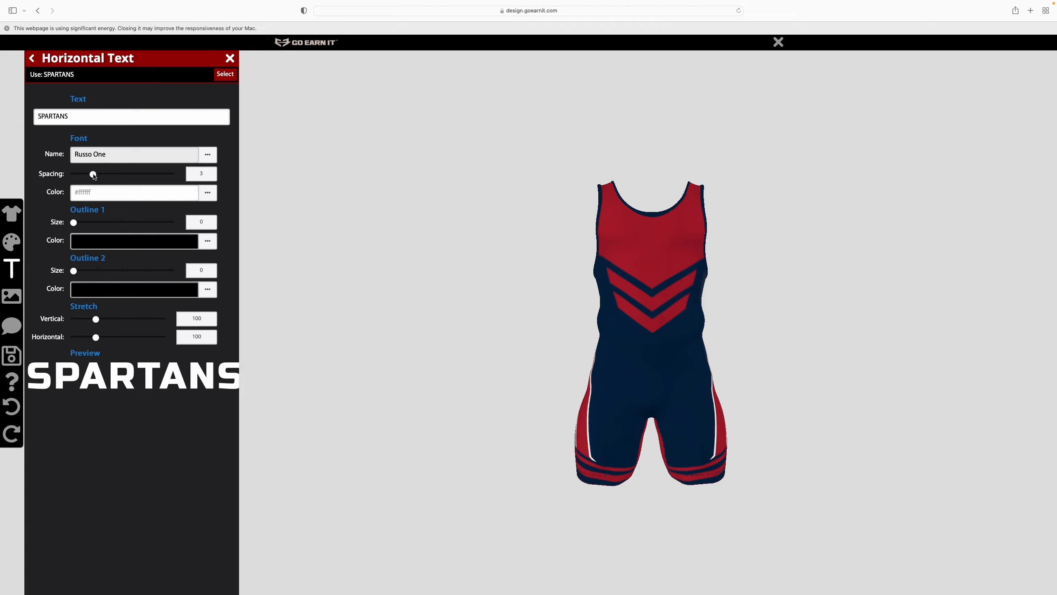
mouse_move(94, 177)
left_mouse_down()
mouse_move(68, 175)
mouse_move(113, 174)
left_mouse_up()
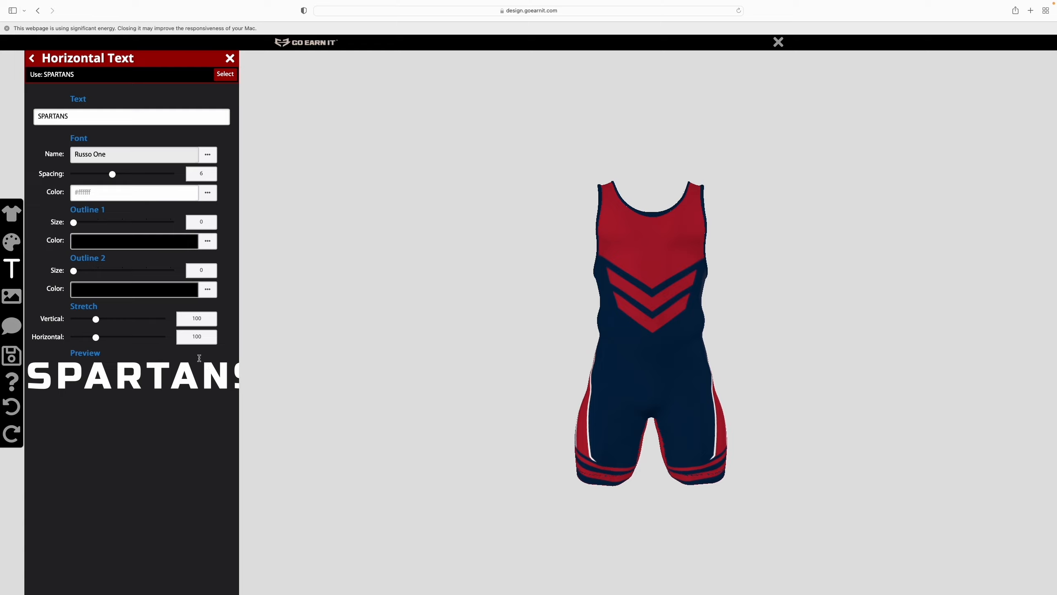
Give the SPARTANS text an Outline 1 of size 2, trying Orange and settling on Navy Blue as its color
left_click_drag(76, 224, 114, 226)
left_click(211, 245)
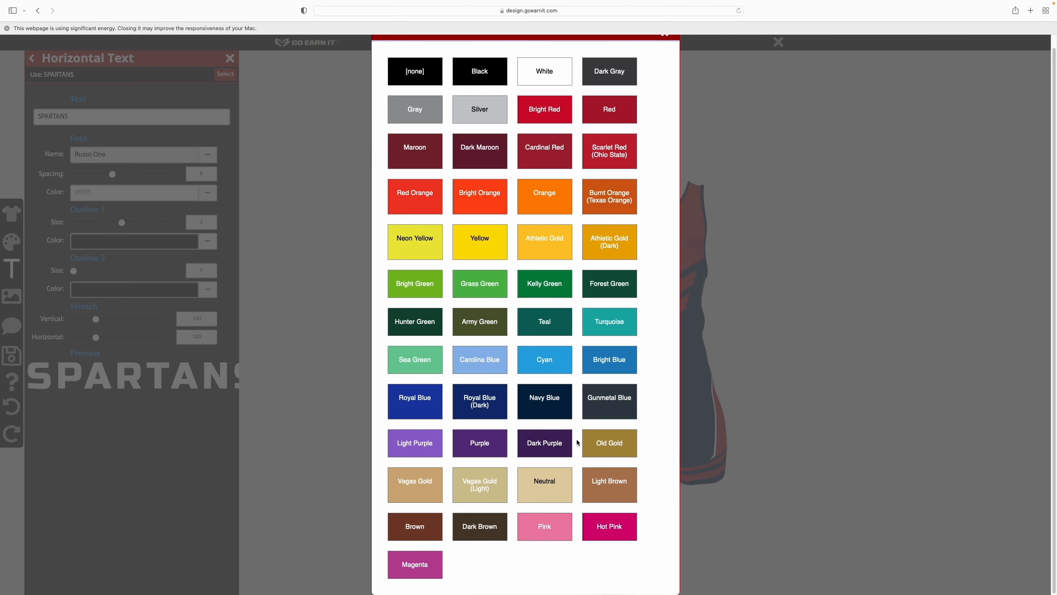
left_click(543, 206)
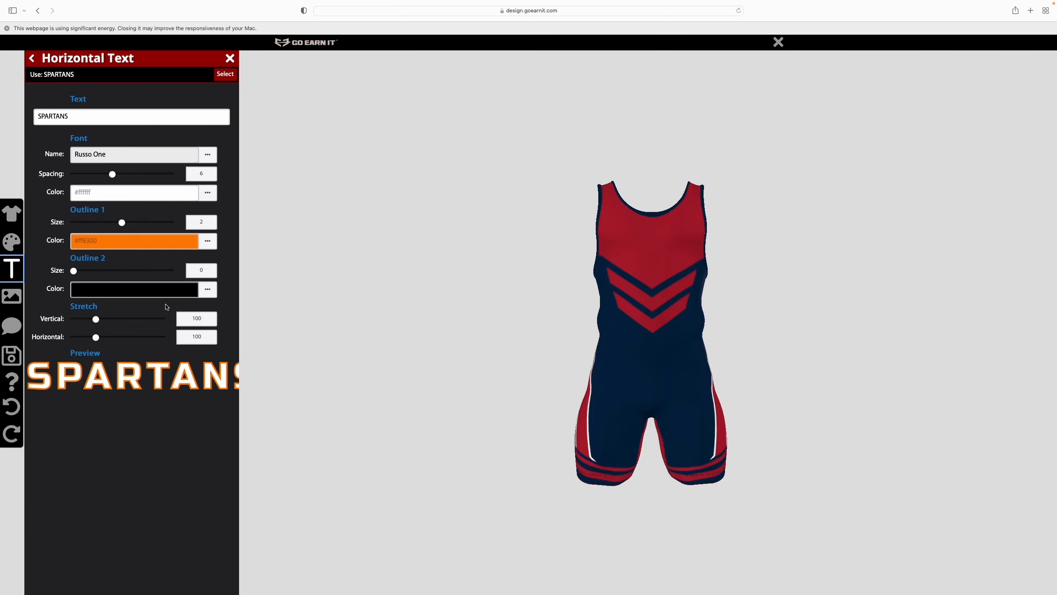
left_click(209, 243)
left_click(558, 399)
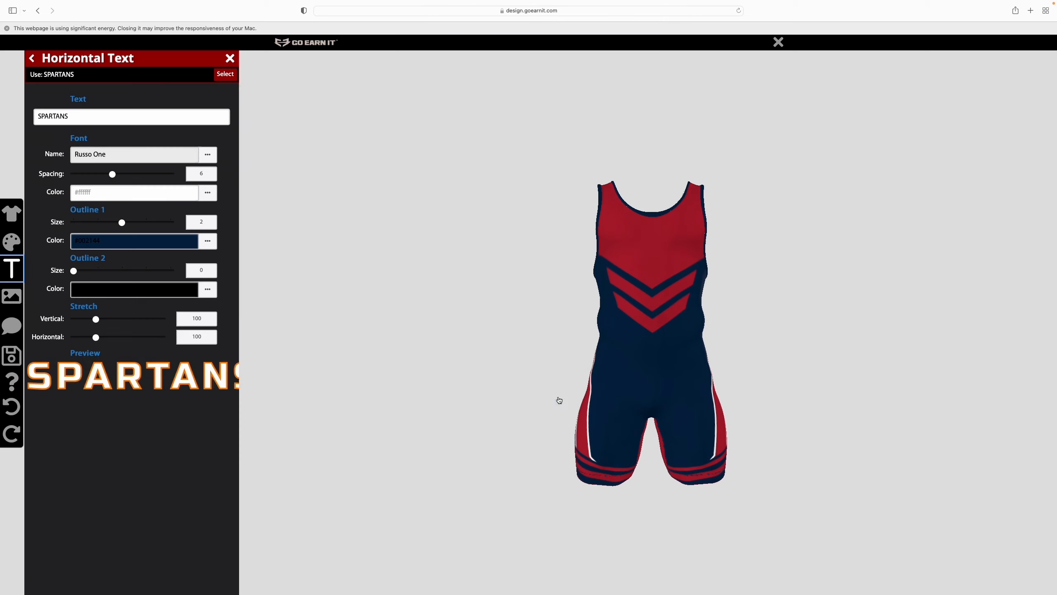
Set the SPARTANS text's vertical stretch to 140 and accept the text for placement
left_click_drag(110, 258, 67, 258)
left_click(123, 320)
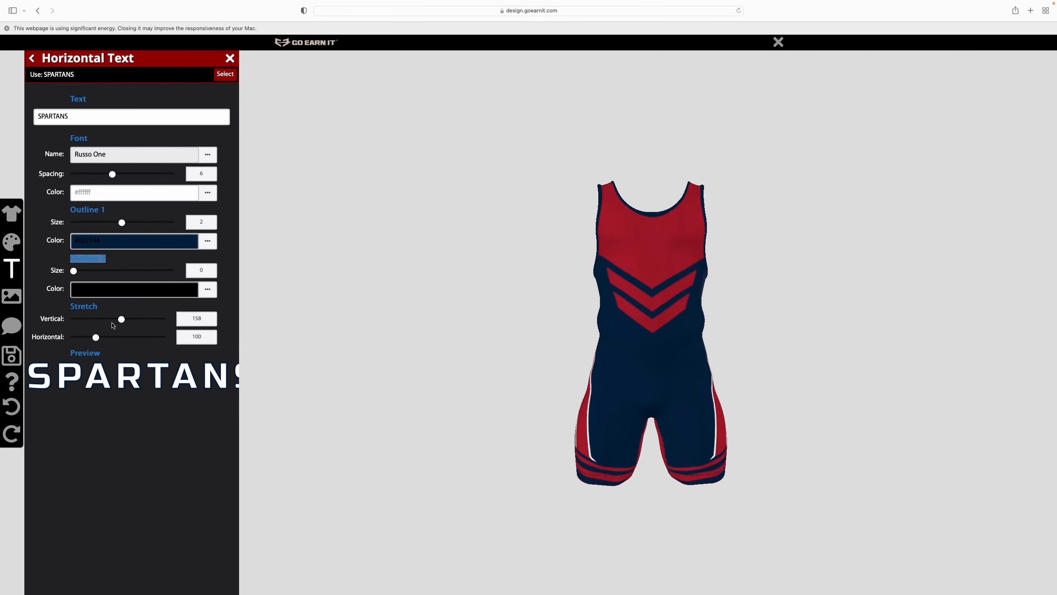
left_click_drag(124, 320, 127, 342)
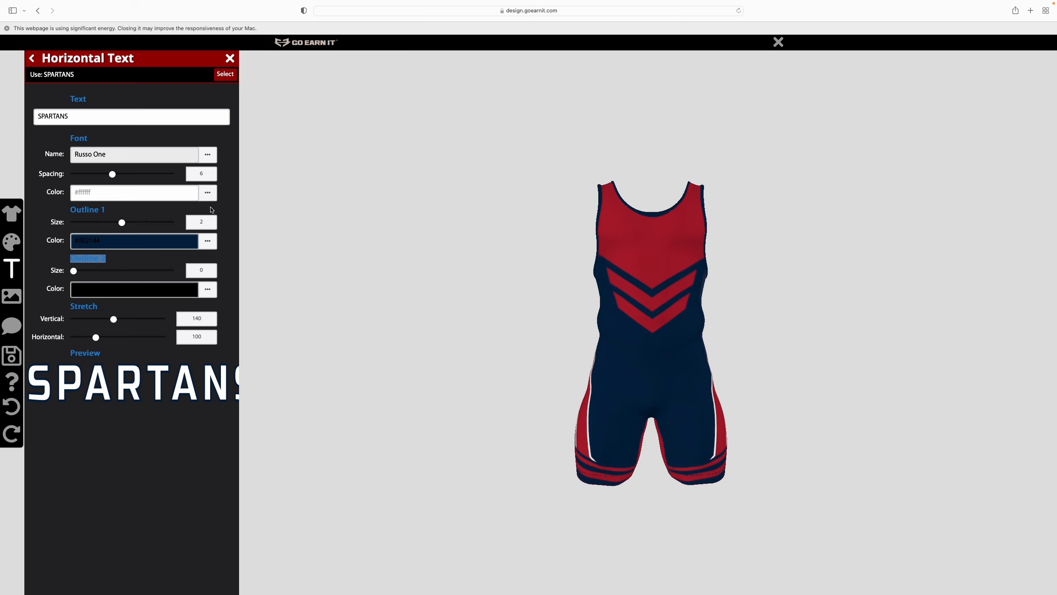
left_click(226, 74)
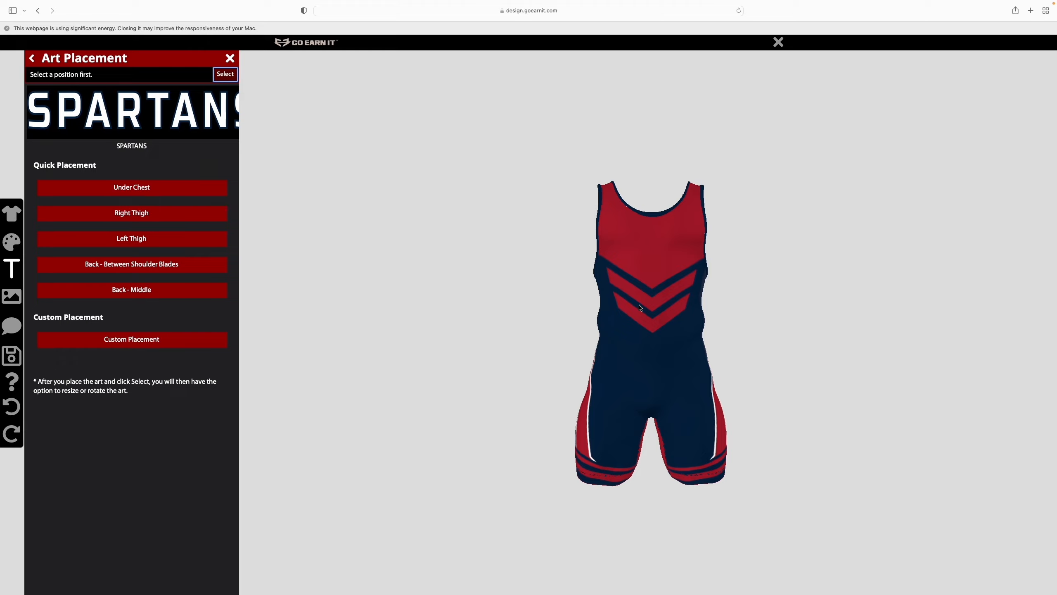
Try the Under Chest quick placement for the SPARTANS text on the singlet's front
mouse_move(641, 306)
left_mouse_down()
mouse_move(677, 300)
mouse_move(650, 302)
left_mouse_up()
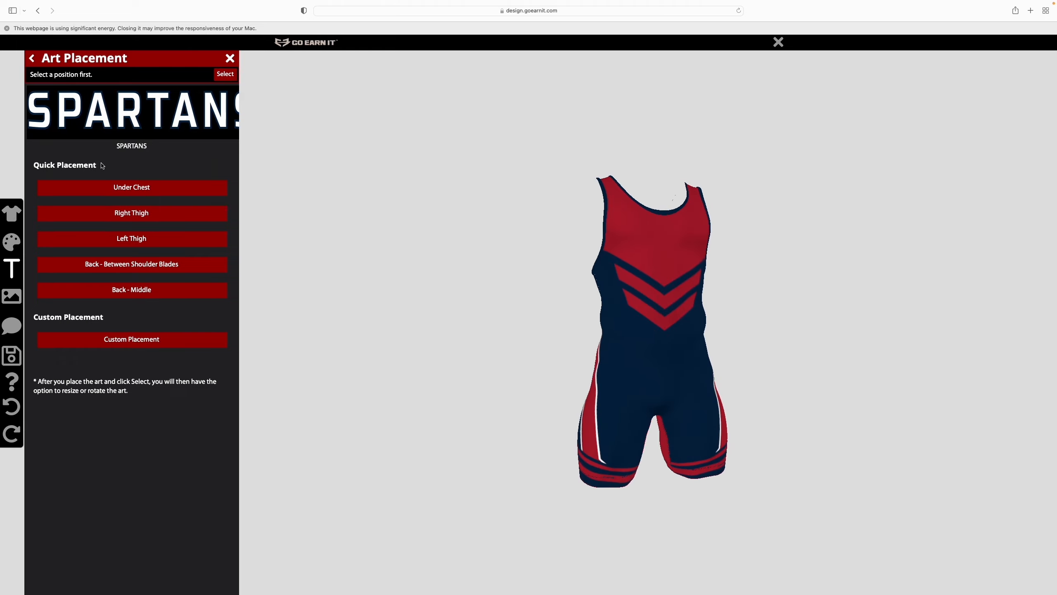
left_click_drag(102, 166, 38, 162)
left_click(113, 159)
left_click_drag(108, 165, 34, 165)
left_click(116, 160)
left_click_drag(645, 286, 652, 267)
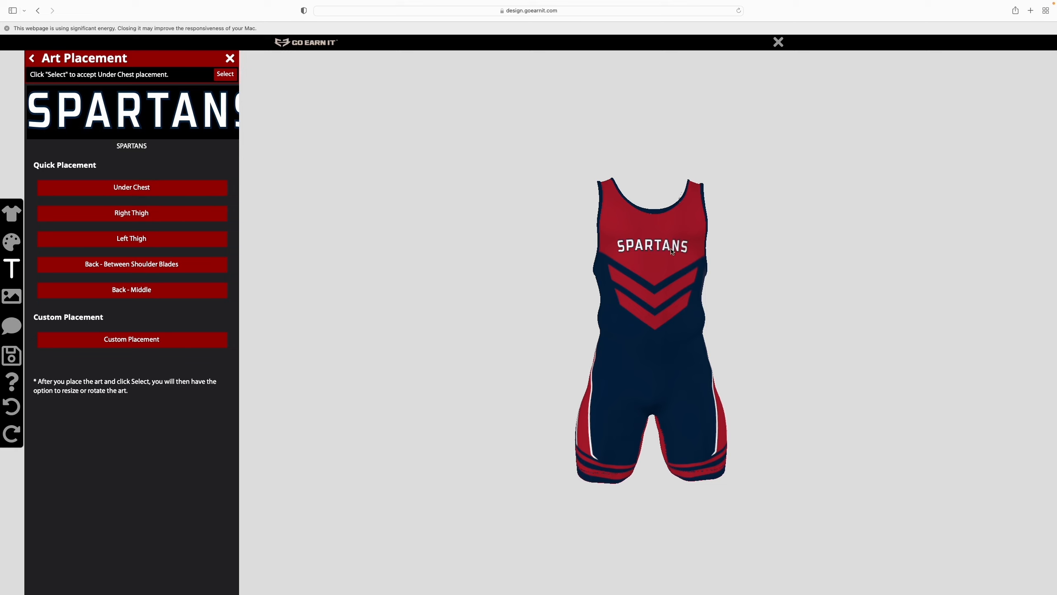
left_click_drag(664, 301, 660, 299)
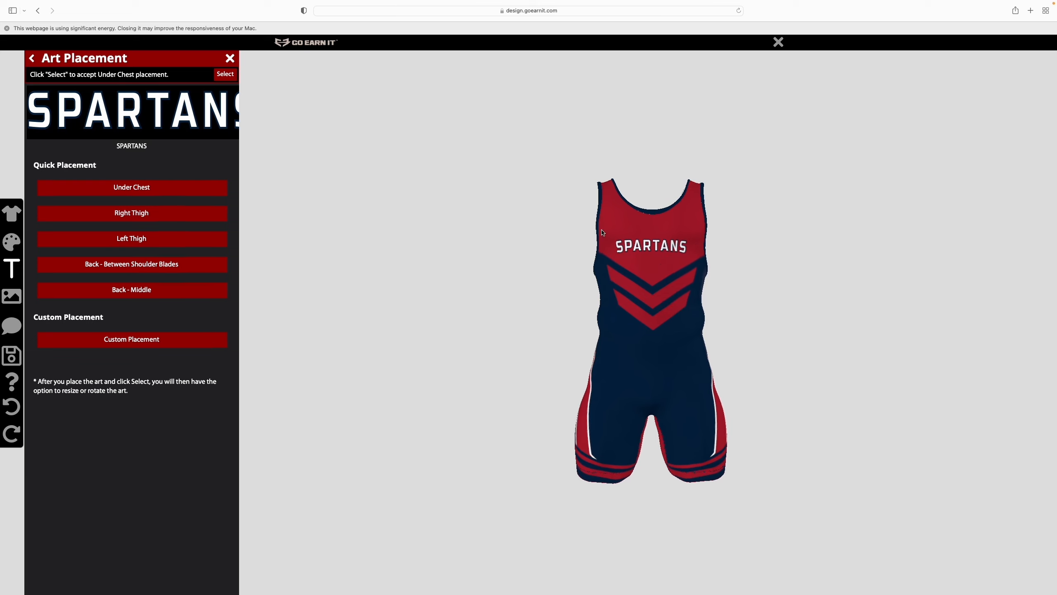
Place the SPARTANS text with a custom placement centered on the red chest, just above the chevrons
left_click(146, 344)
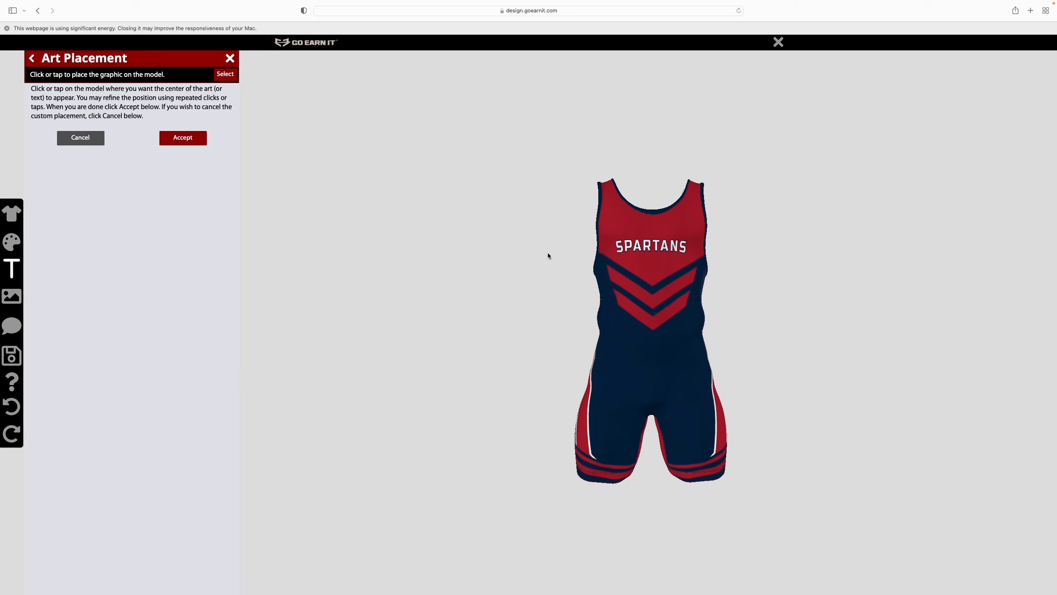
left_click(650, 247)
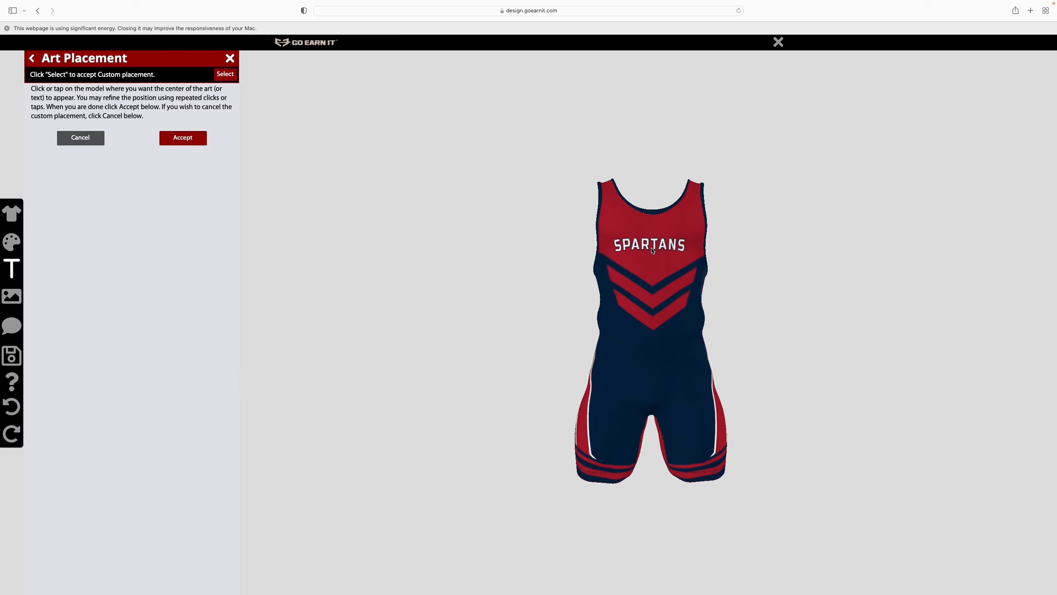
left_click(652, 255)
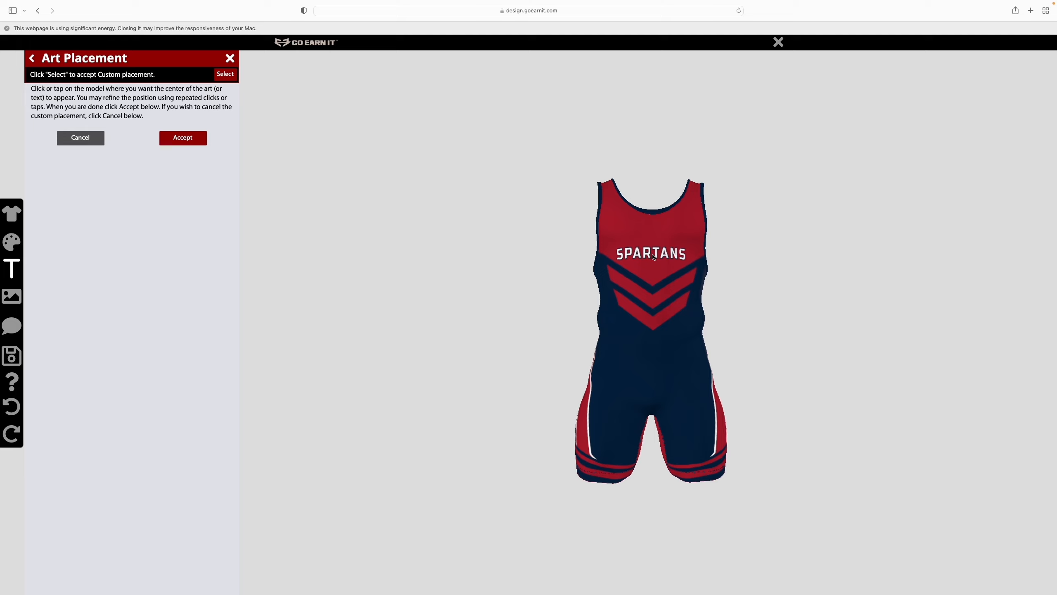
left_click(655, 257)
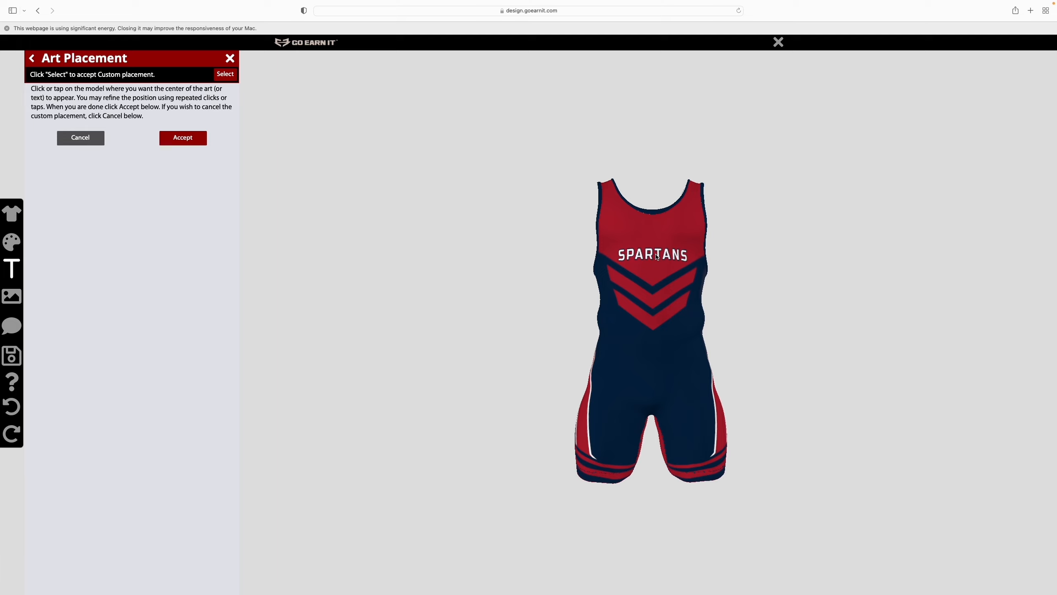
left_click(655, 252)
left_click(653, 249)
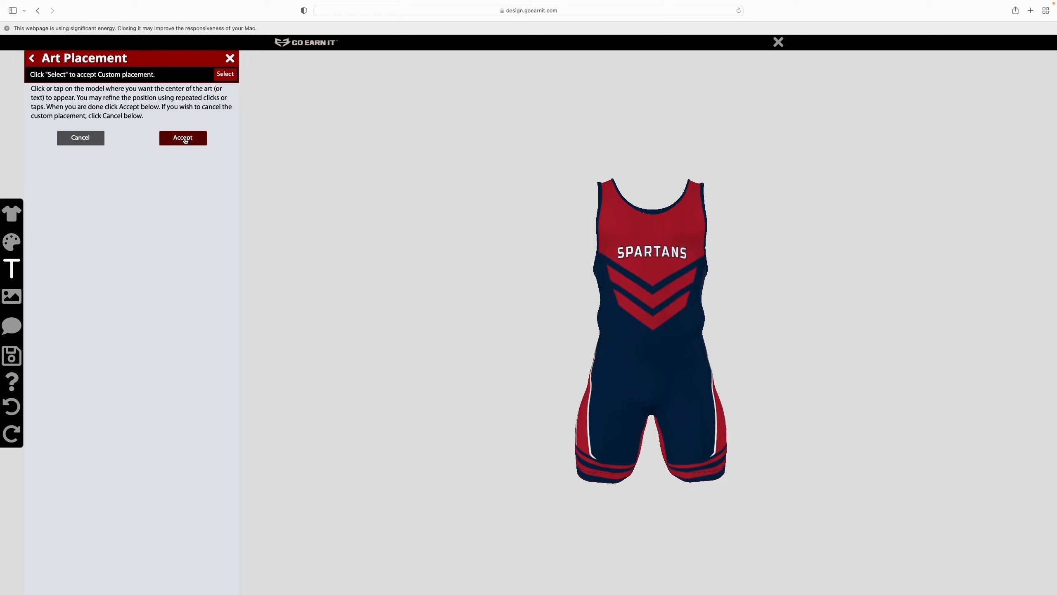
left_click(226, 74)
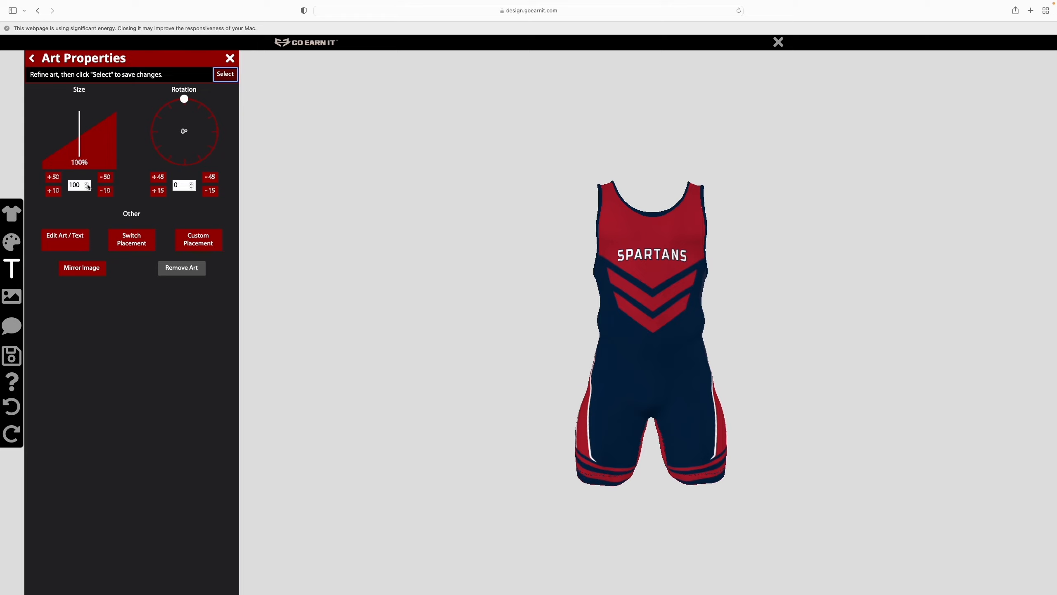
Enlarge the SPARTANS text to 110%, trying a rotation of -15° and returning it to 0°
left_click(53, 191)
left_click(211, 191)
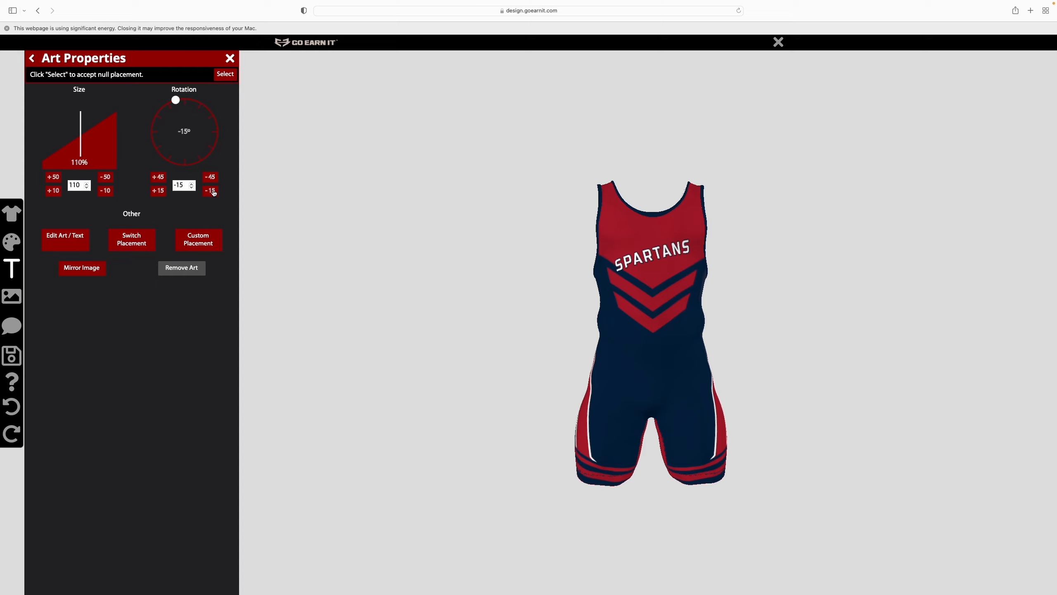
left_click(158, 191)
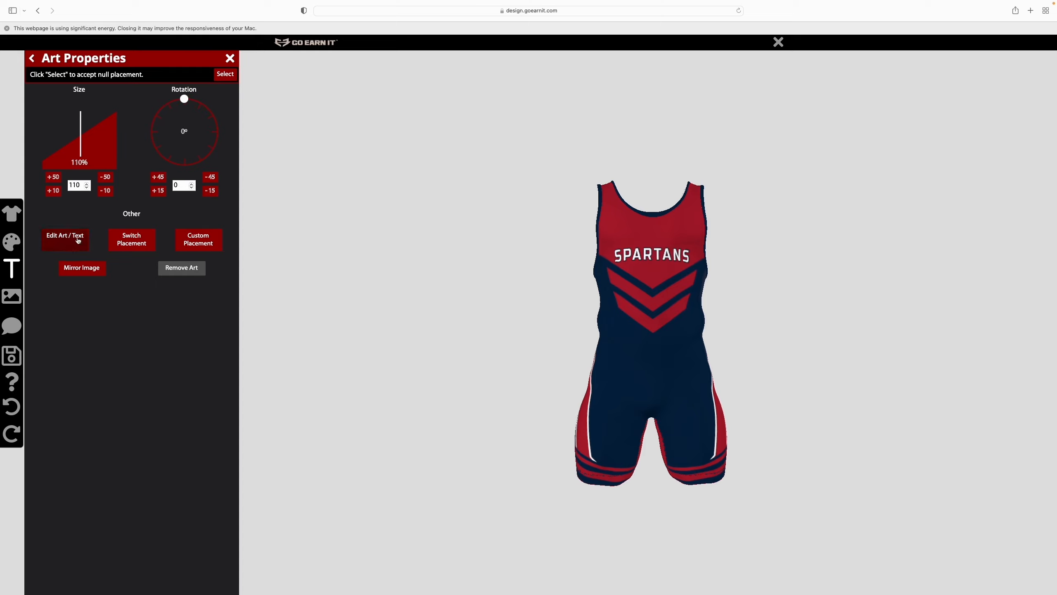
Try shortening the chest text to SPARTAN, and restore it to SPARTANS
left_click(78, 240)
left_click(88, 116)
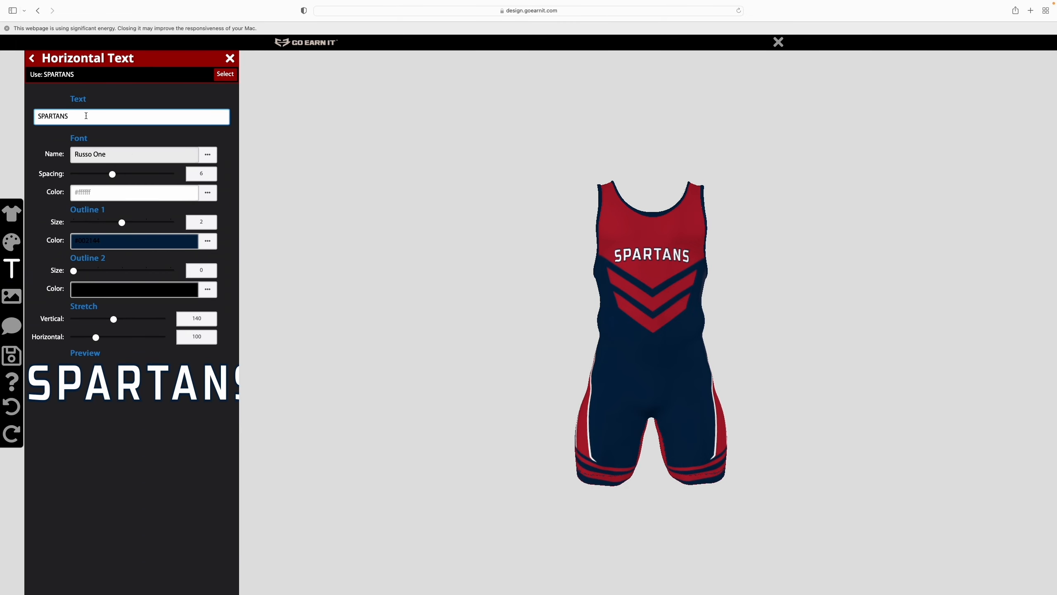
key("BackSpace")
left_click(225, 74)
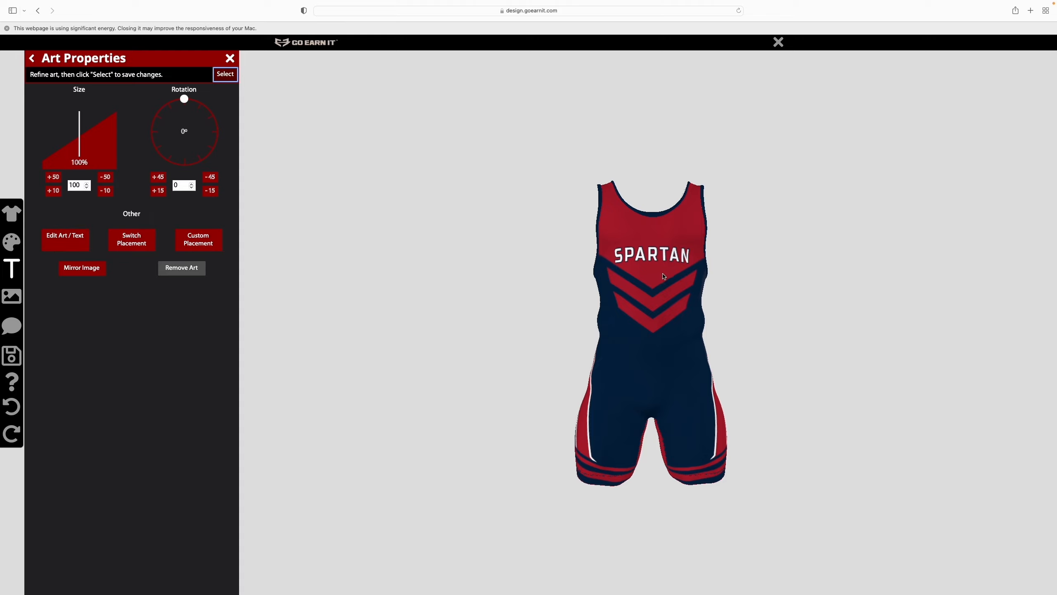
left_click(61, 249)
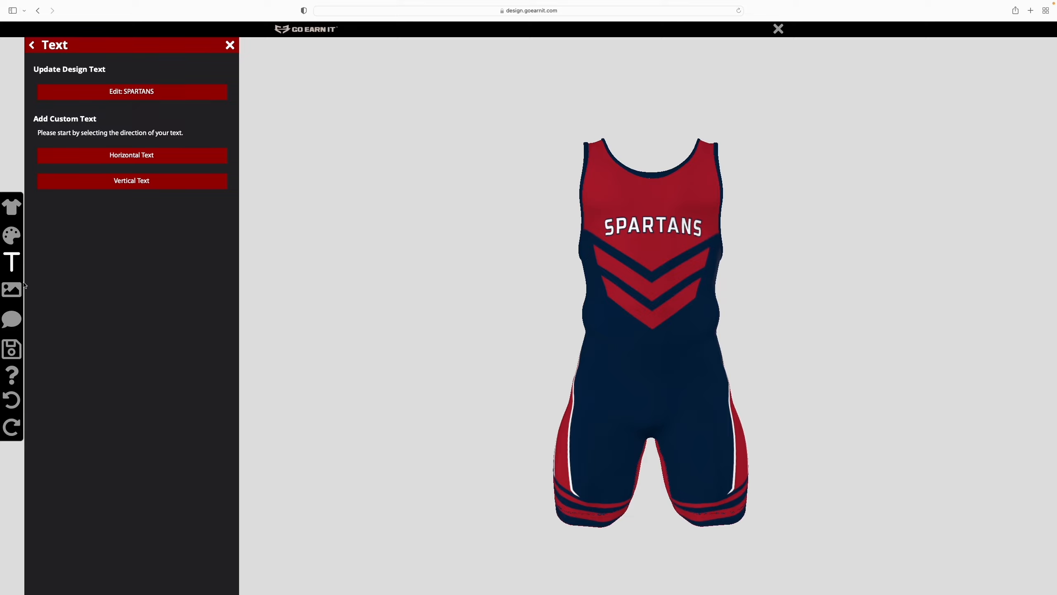
Upload Spartan-Helmet-1.png from the Screenshots folder as new team art and accept it under its own file name
left_click(17, 293)
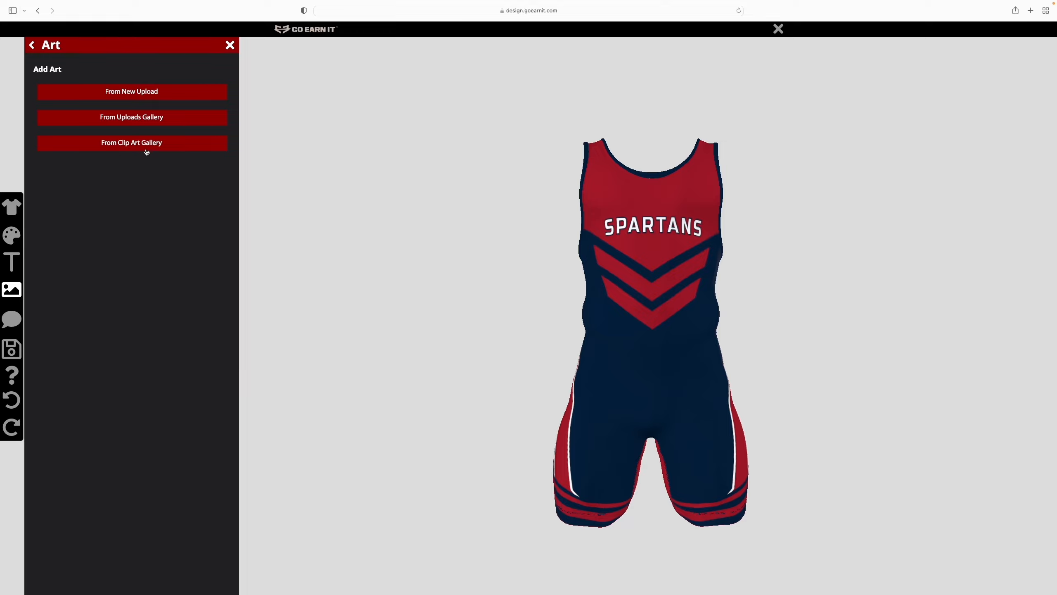
left_click(143, 96)
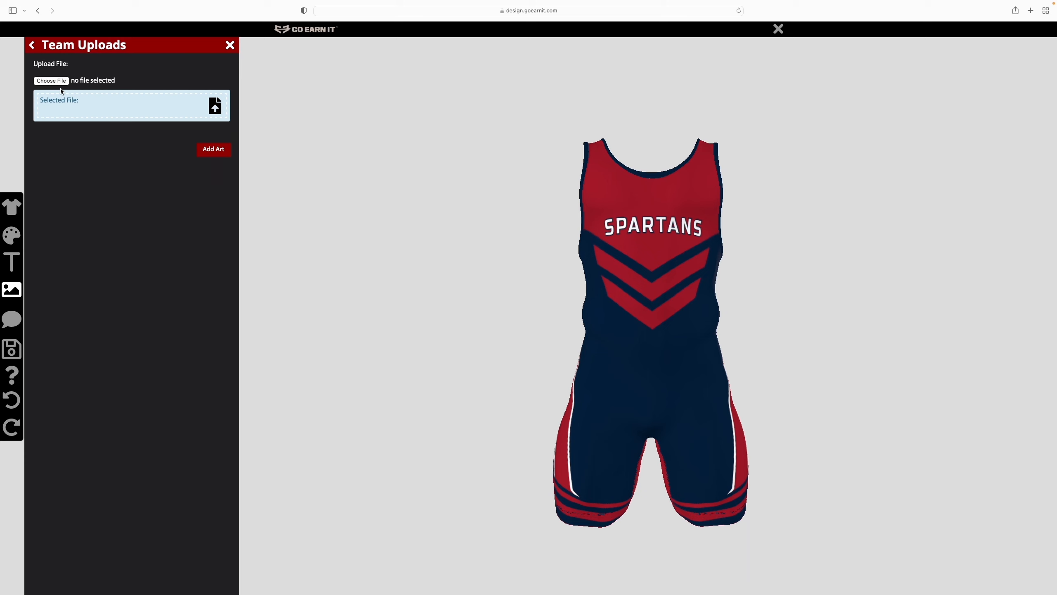
left_click(52, 80)
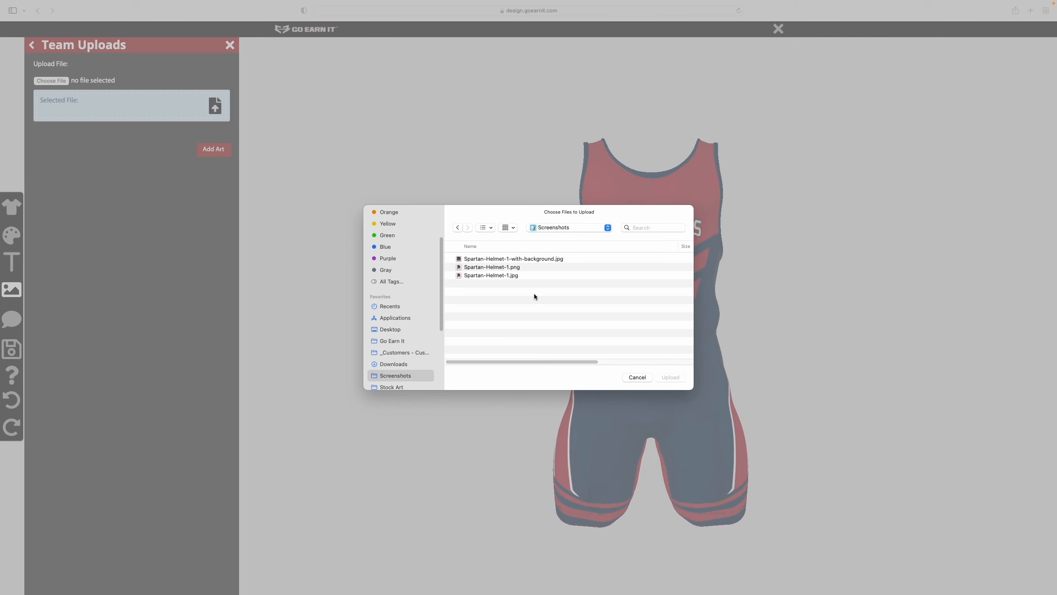
left_click(518, 269)
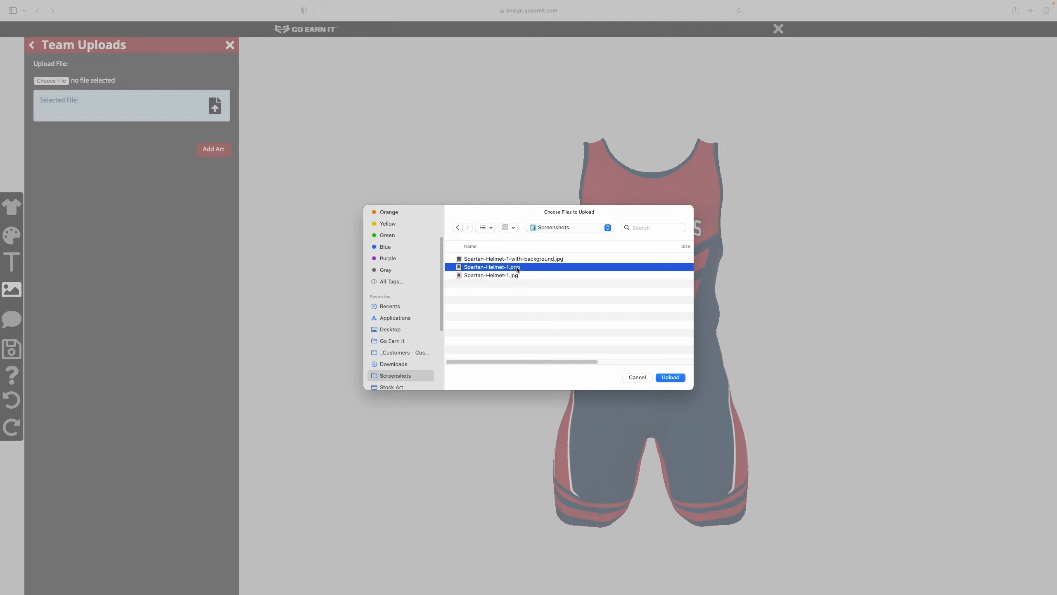
left_click(670, 377)
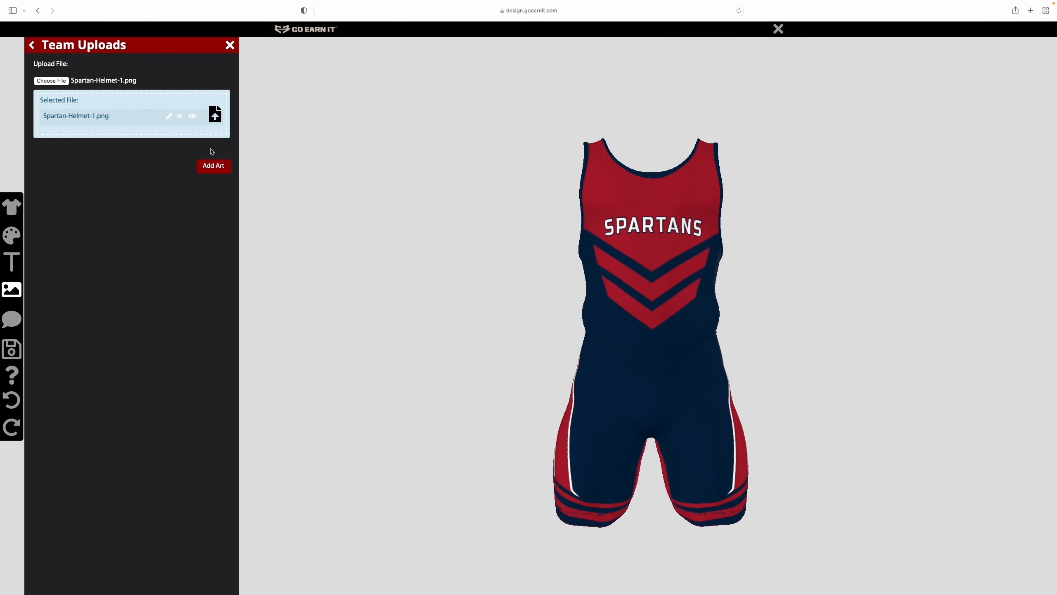
left_click(217, 166)
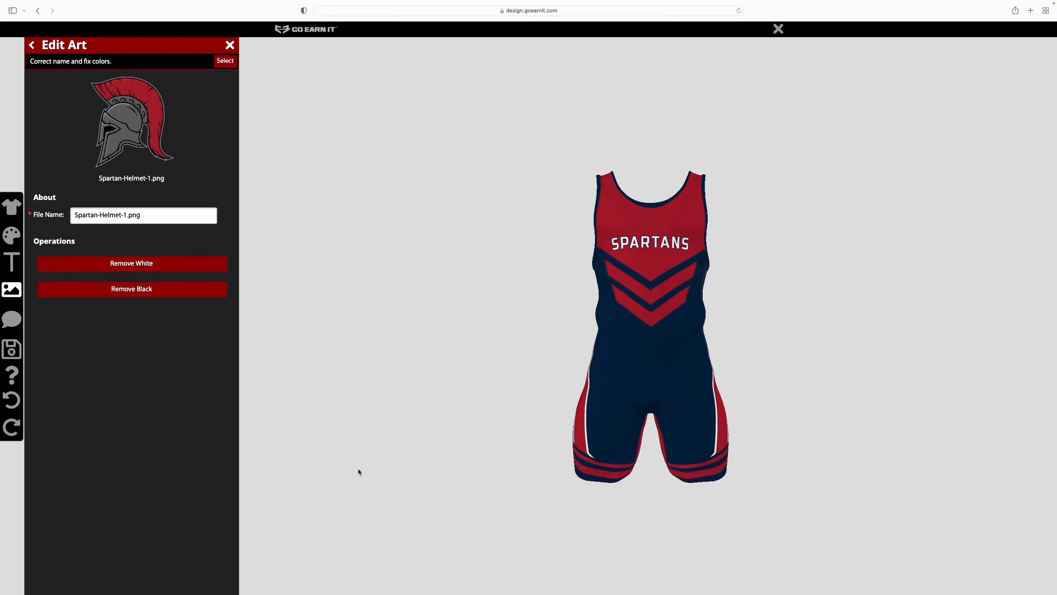
left_click(153, 217)
left_click(225, 61)
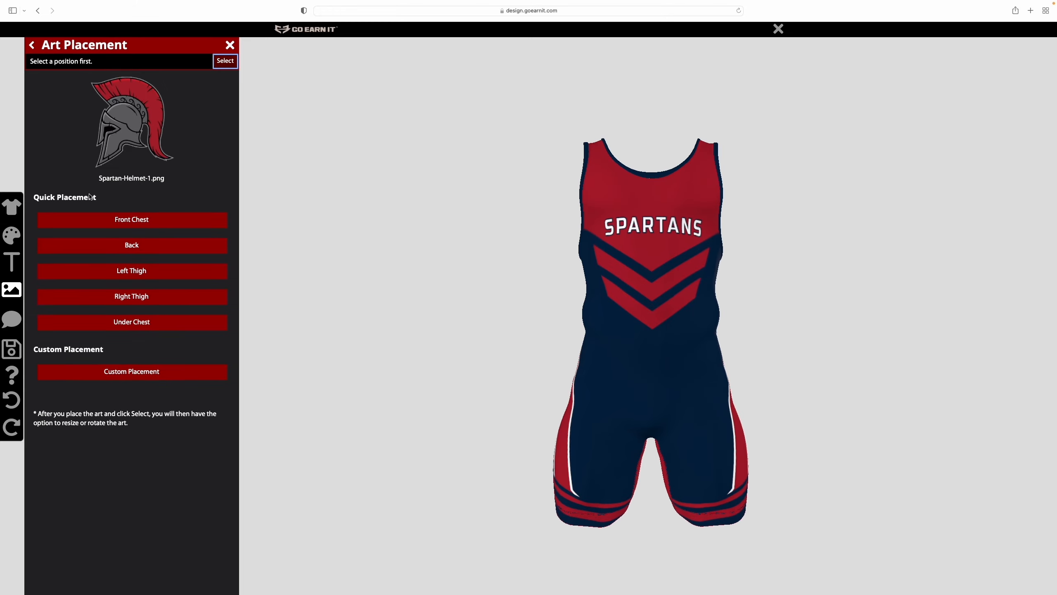
Try the Left Thigh quick placement for the Spartan helmet art
triple_click(54, 197)
left_click(174, 228)
left_click(169, 274)
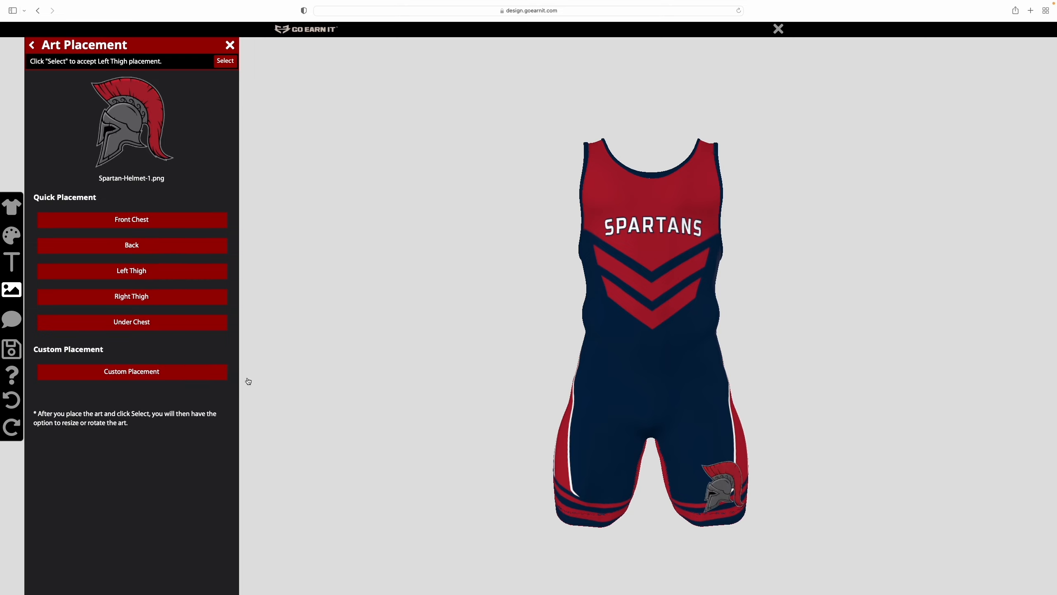
Custom-place the Spartan helmet on the left thigh, just above the leg stripes, and save it at 100% size without rotation
left_click(186, 377)
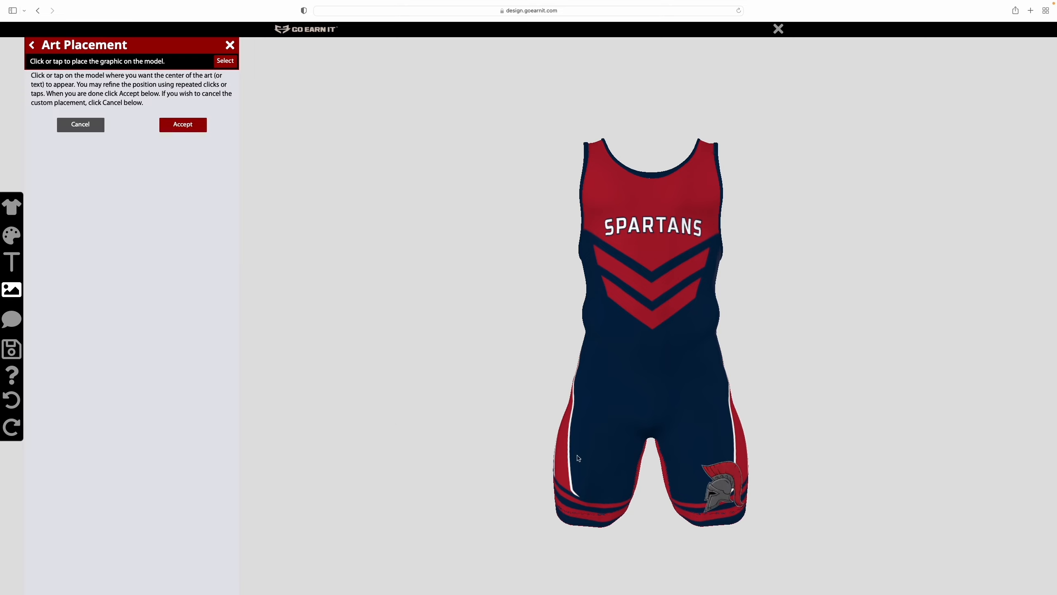
left_click(709, 483)
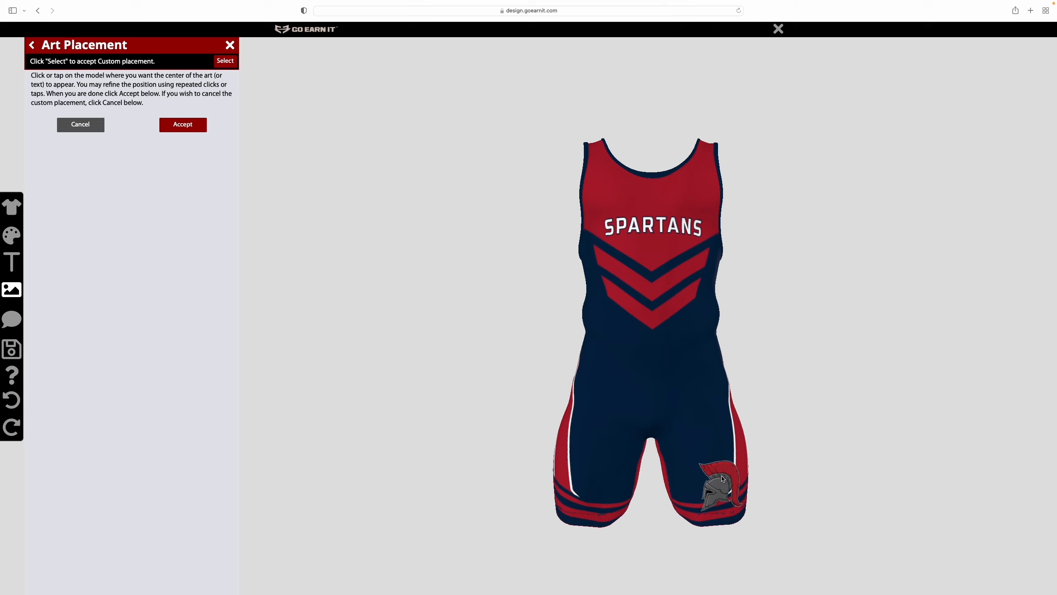
left_click(722, 477)
left_click(723, 472)
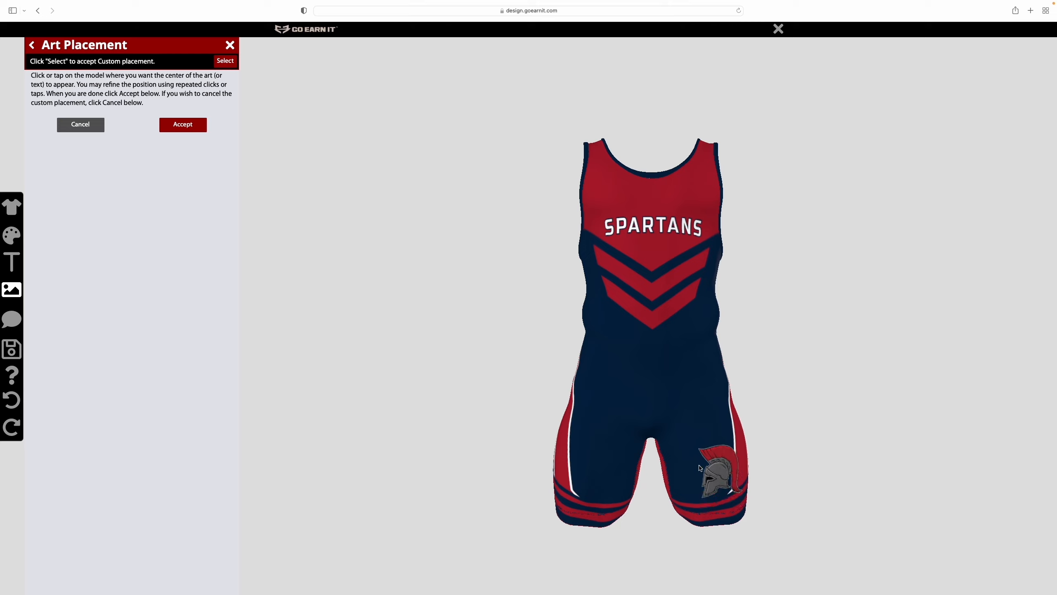
left_click(197, 126)
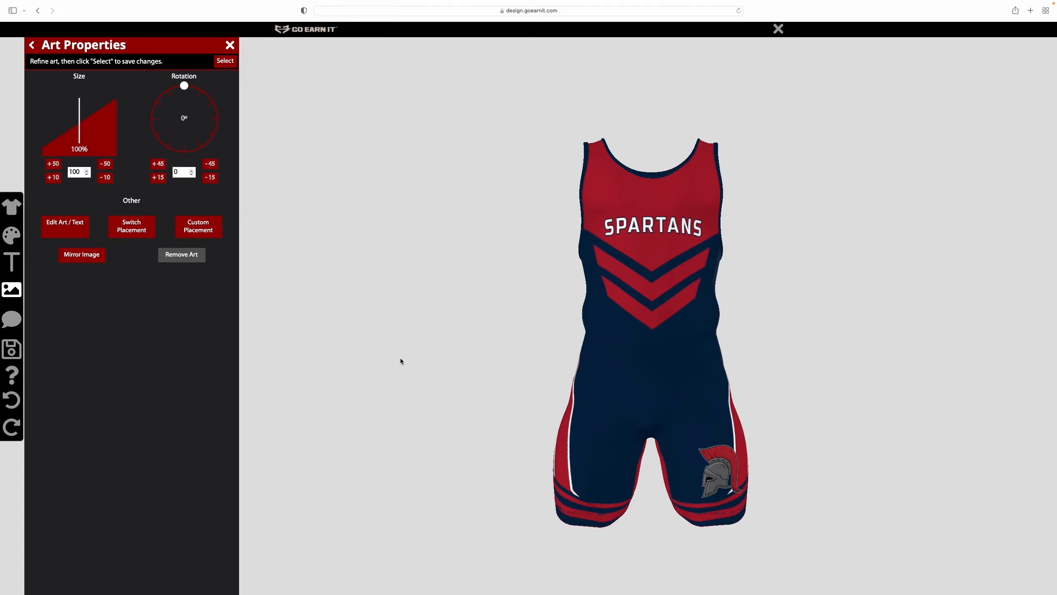
left_click(225, 61)
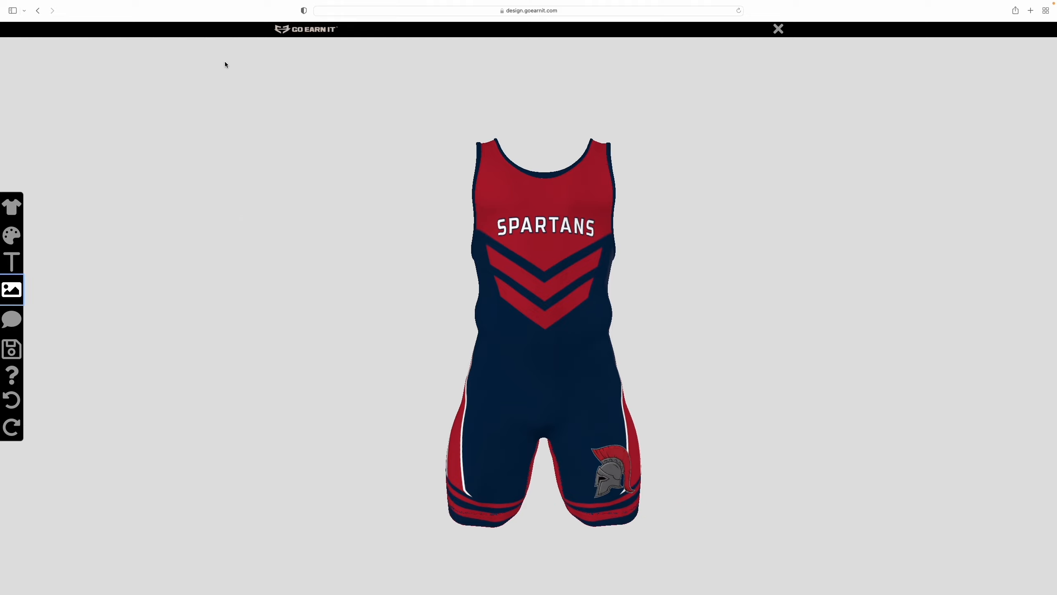
Review the size, rotation and placement options of the existing Spartan-Helmet-1.png art
left_click(11, 289)
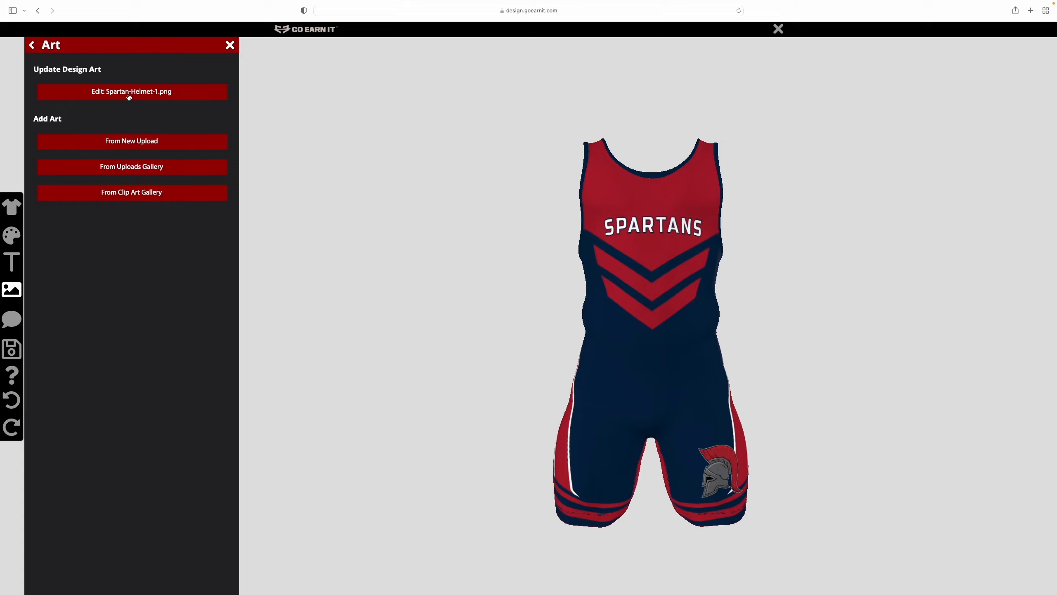
left_click(160, 95)
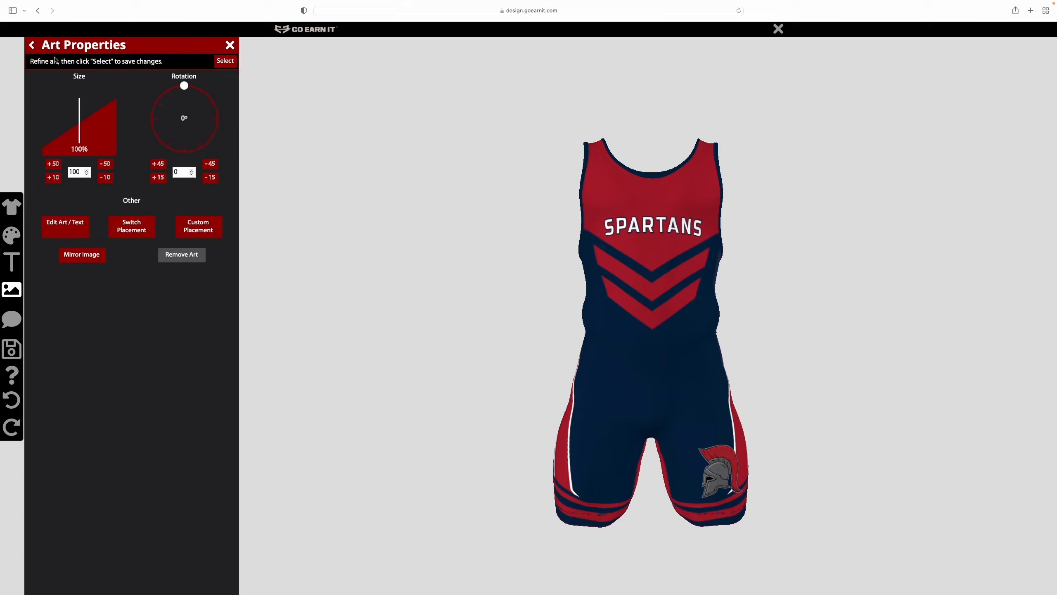
left_click(31, 48)
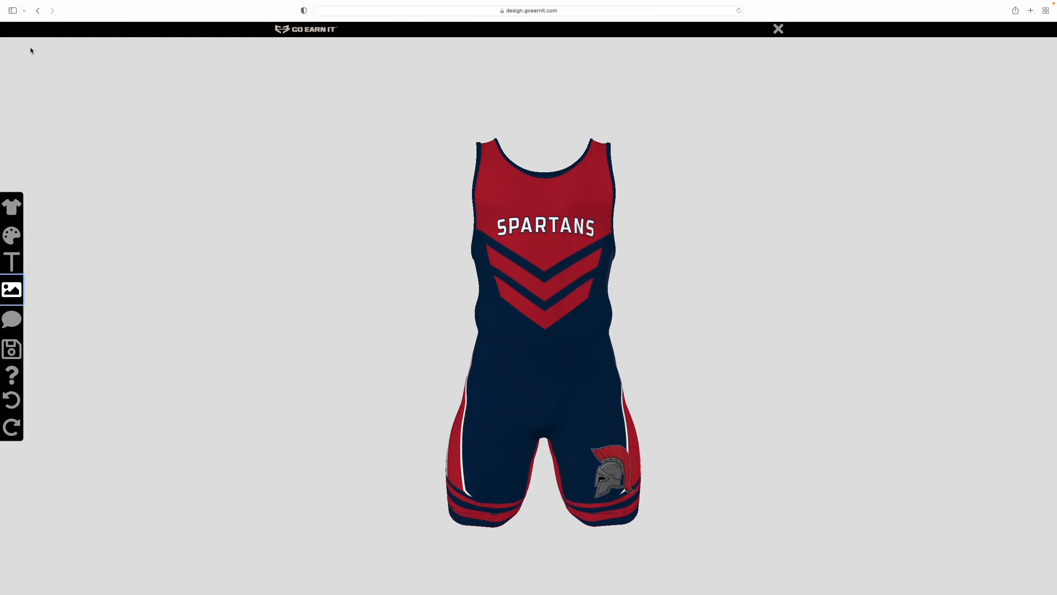
Upload Spartan-Helmet-1.jpg from the Screenshots folder as new team art and accept it with its white background removed
left_click(16, 289)
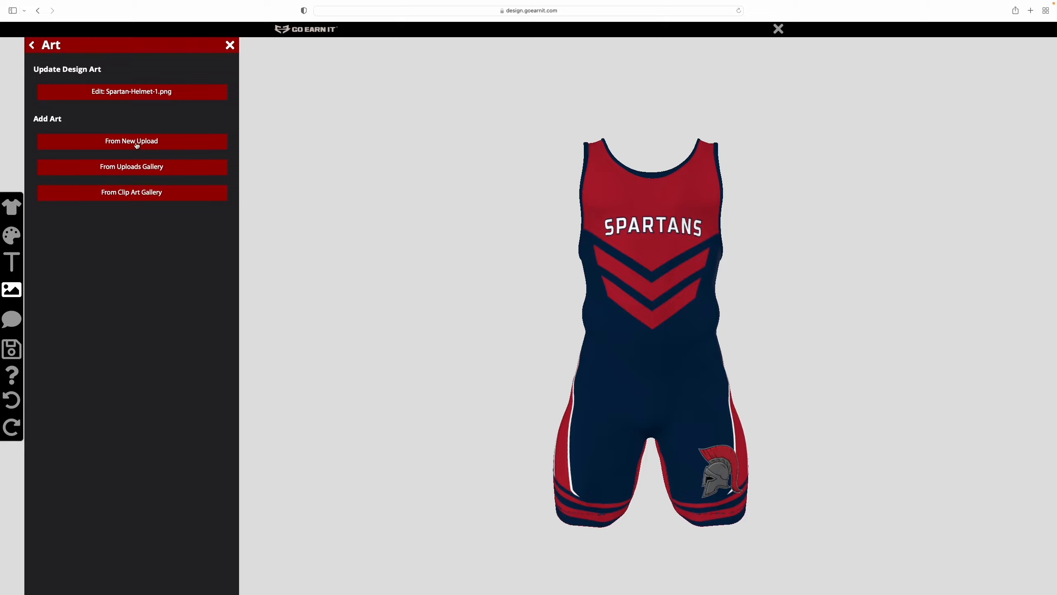
left_click(157, 144)
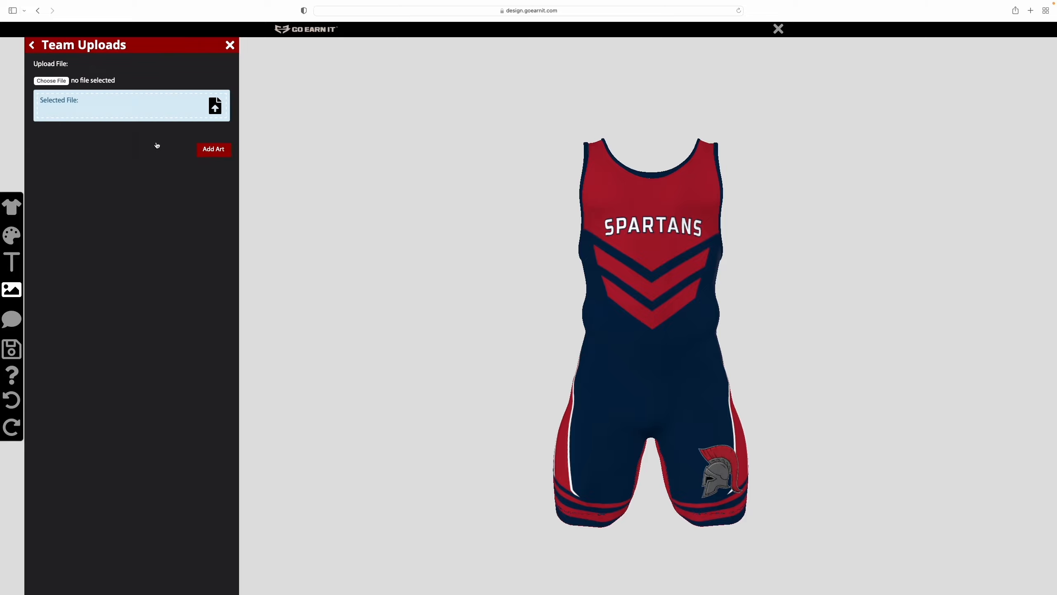
left_click(50, 81)
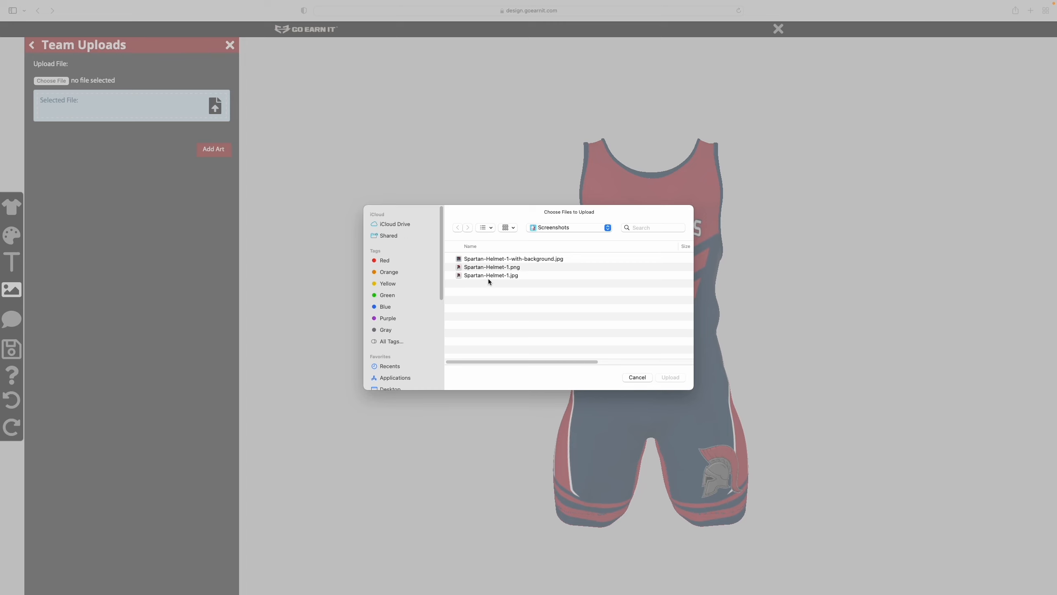
left_click(485, 275)
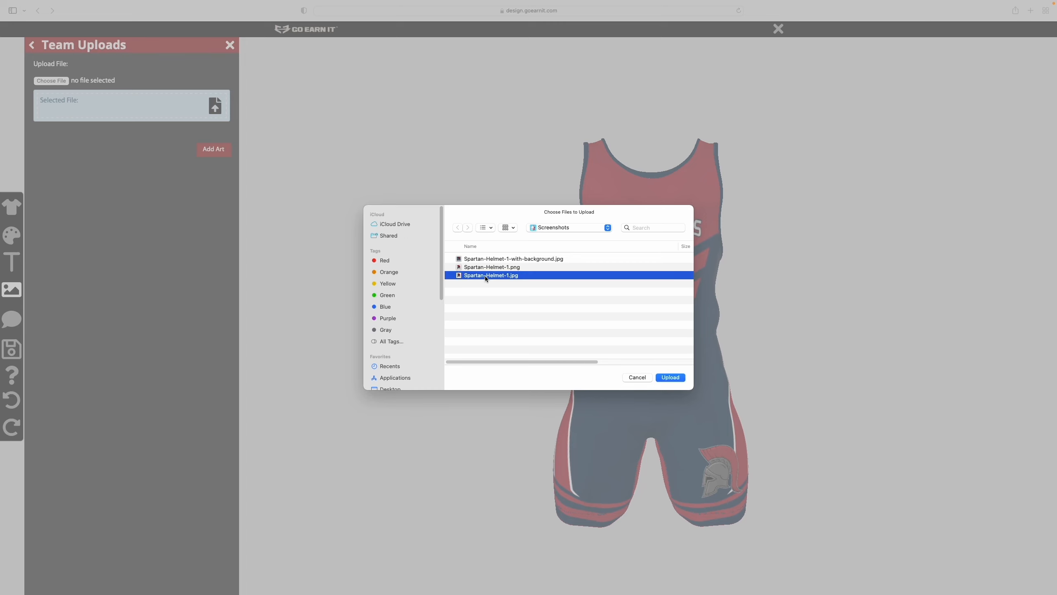
left_click(670, 377)
left_click(214, 179)
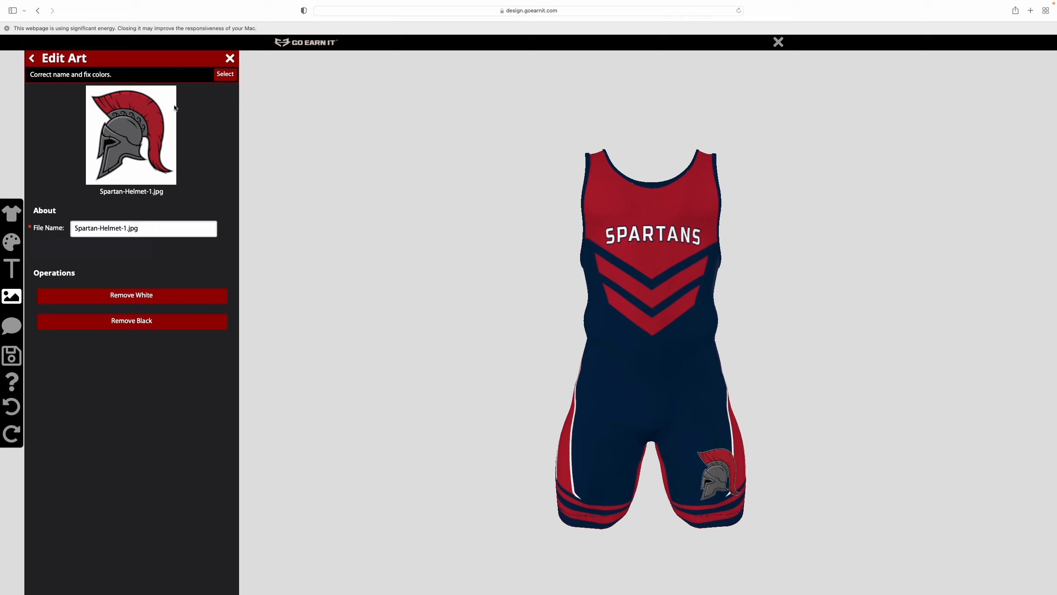
left_click(148, 298)
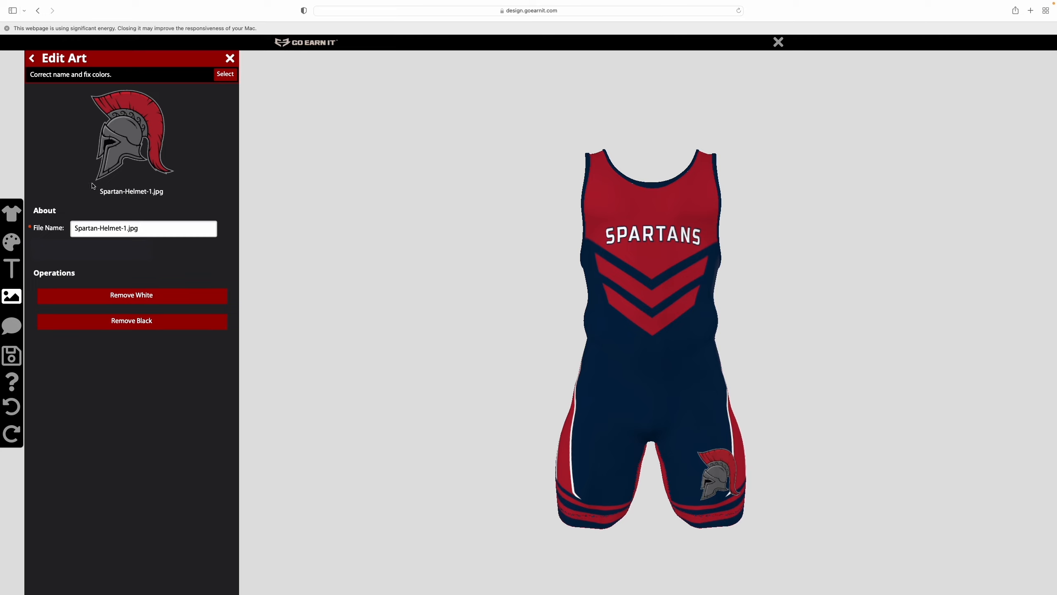
left_click(219, 77)
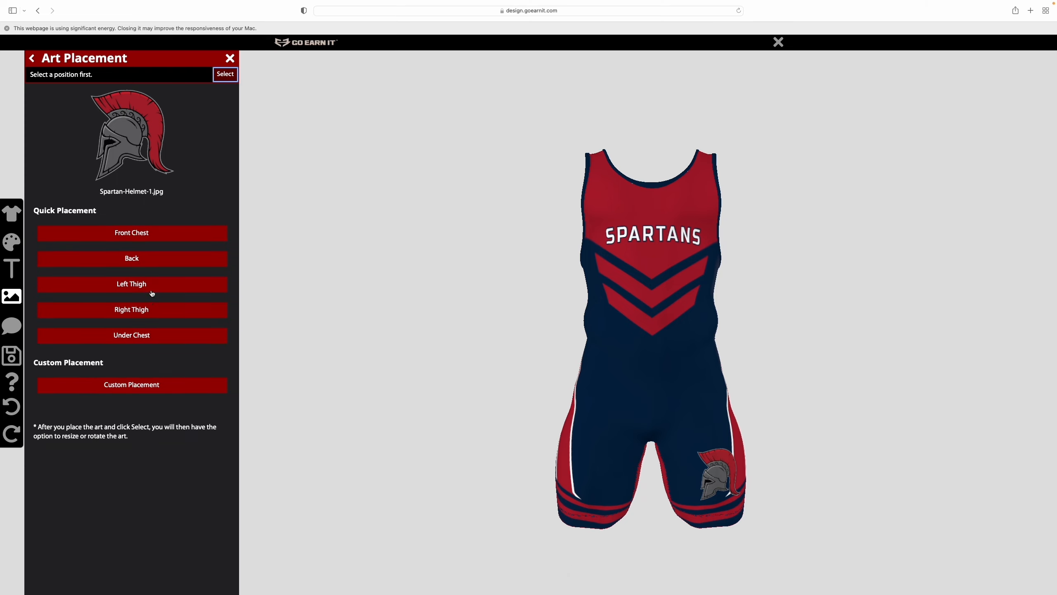
Place the Spartan-Helmet-1.jpg art with the Right Thigh quick placement and accept the position
left_click(151, 310)
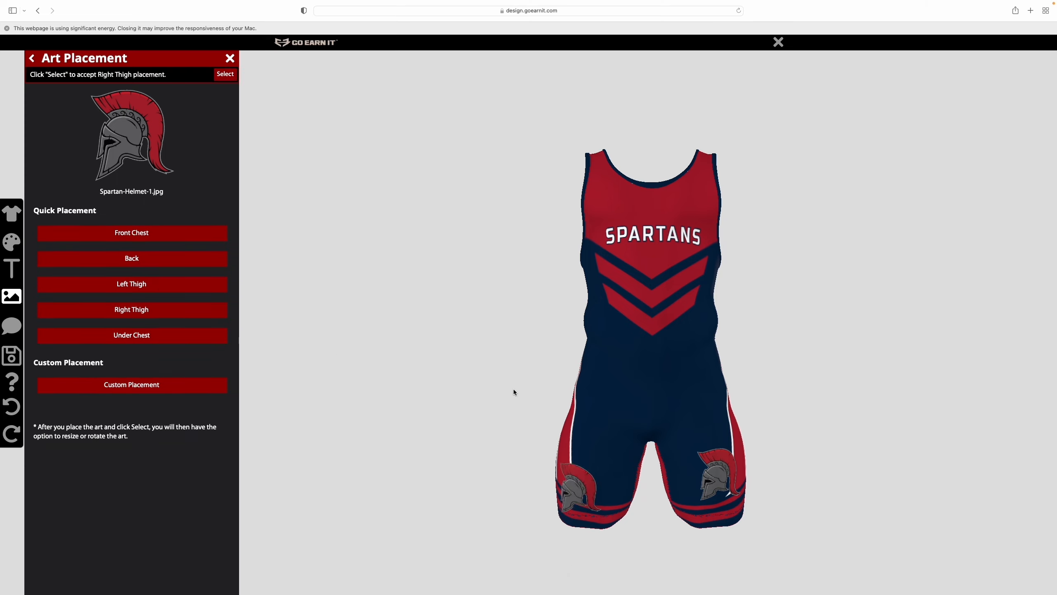
left_click(228, 78)
left_click(228, 78)
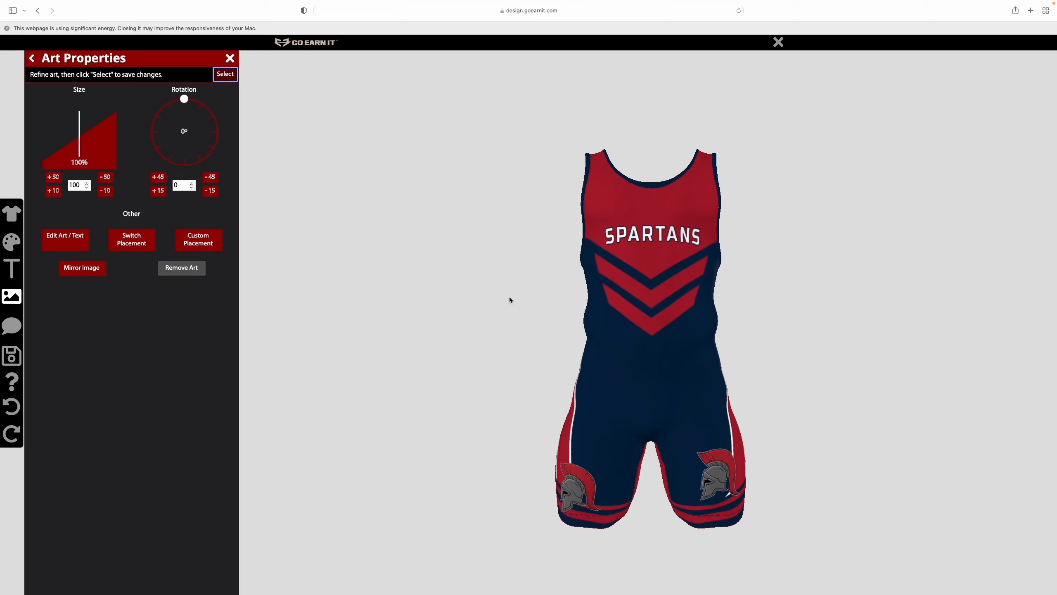
Remove the right-thigh Spartan helmet art from the design
left_click(184, 267)
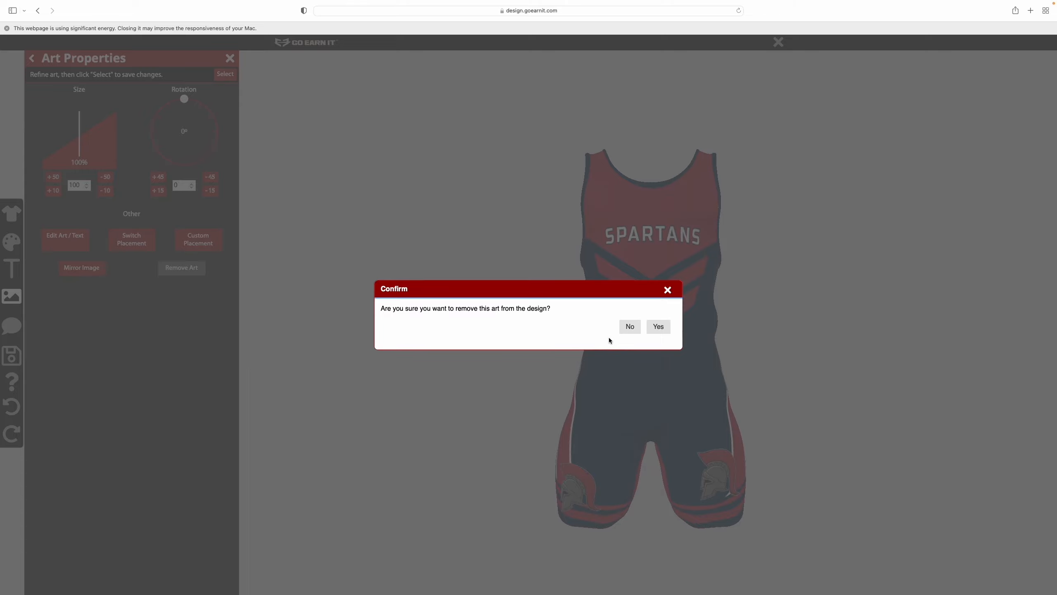
left_click(667, 290)
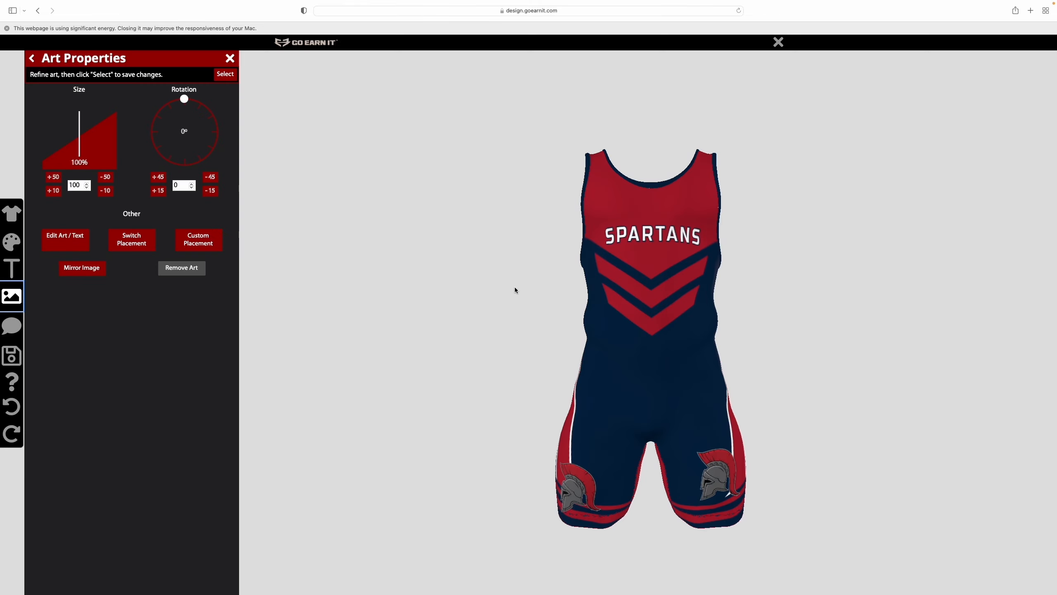
left_click(179, 268)
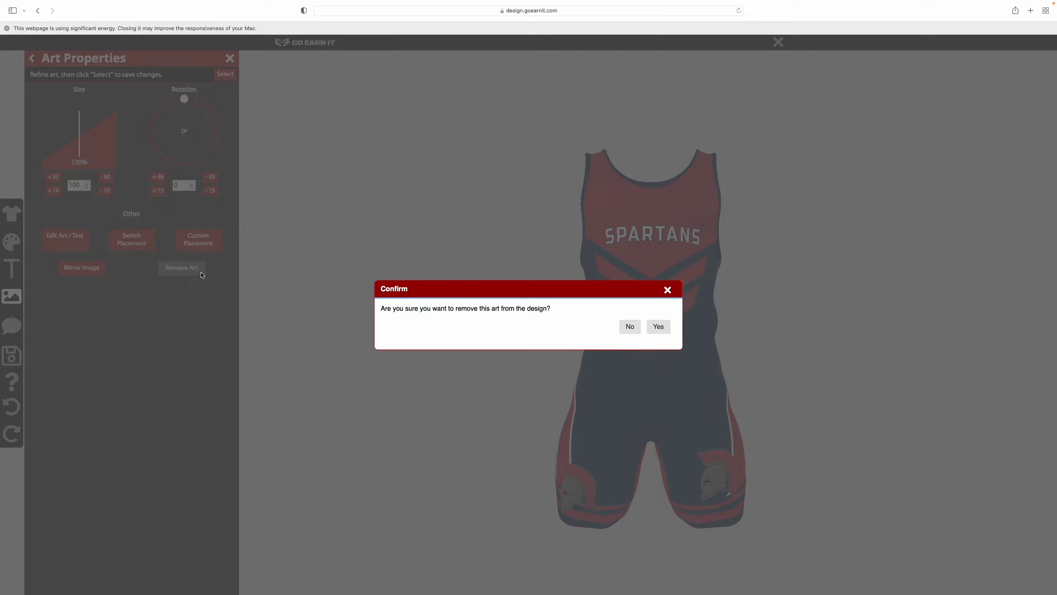
left_click(658, 327)
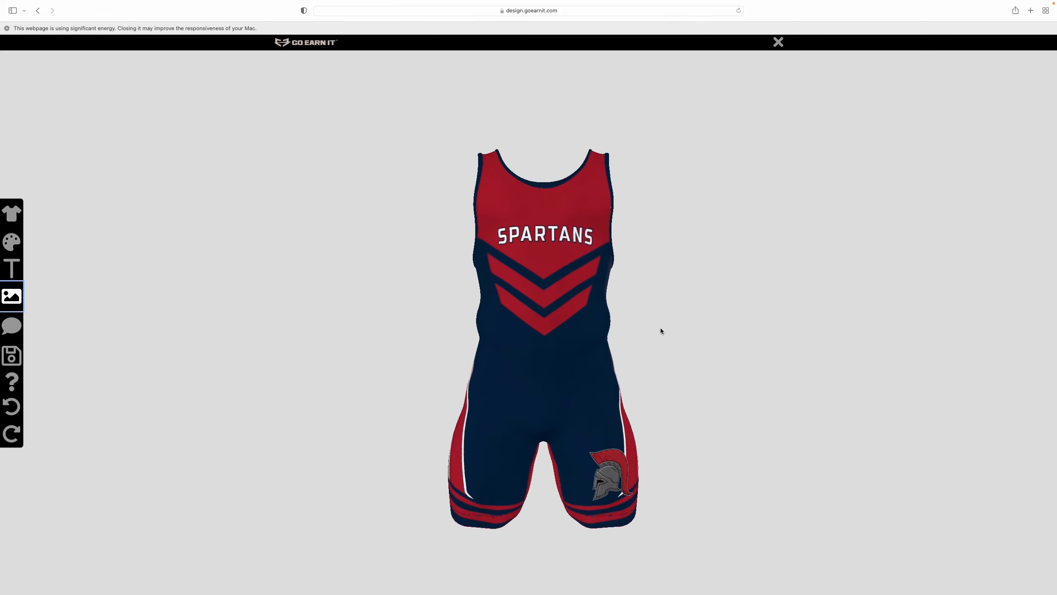
Upload Spartan-Helmet-1-with-background.jpg from the Screenshots folder as new team art and accept it under its own file name
mouse_move(509, 382)
left_mouse_down()
mouse_move(541, 366)
mouse_move(510, 364)
left_mouse_up()
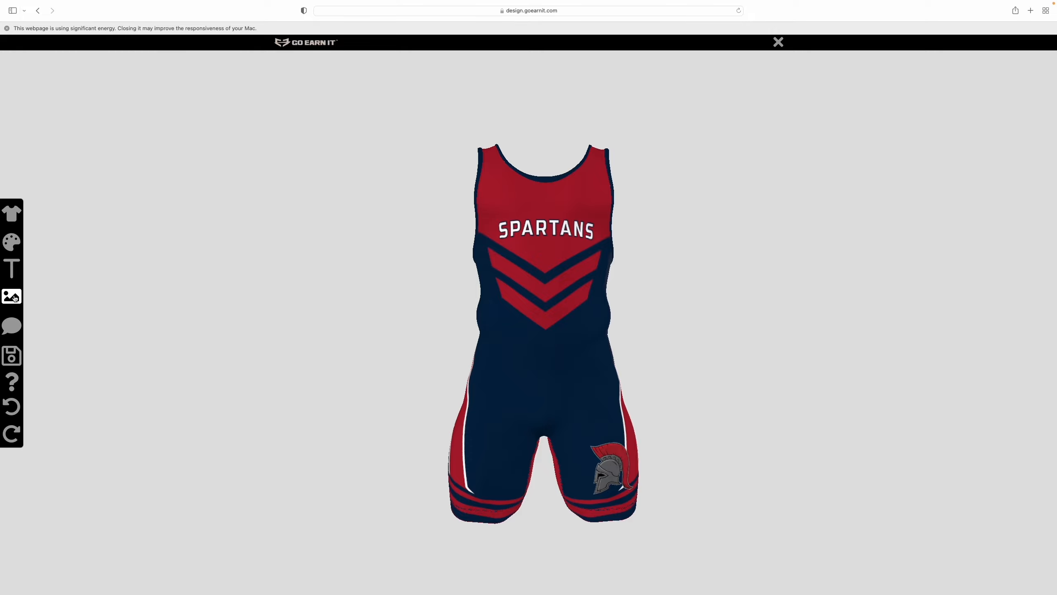
left_click(15, 298)
left_click(130, 158)
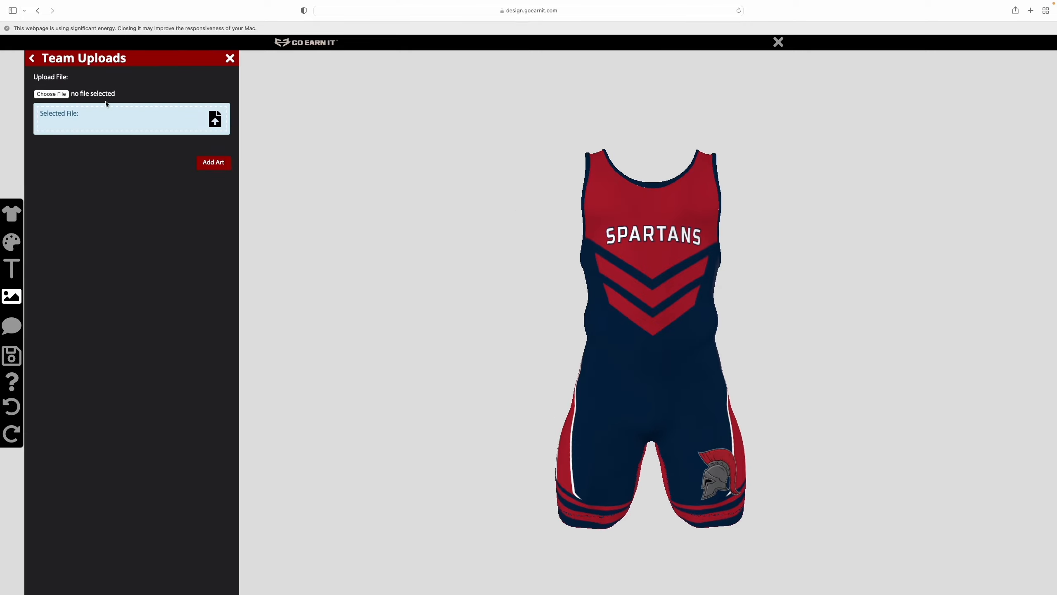
left_click(51, 94)
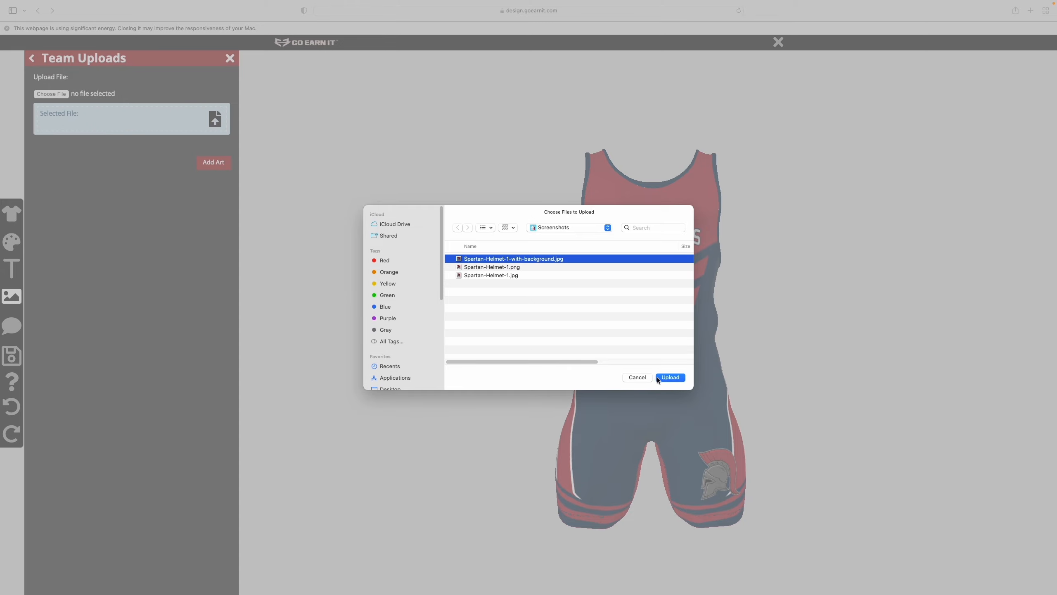
left_click(669, 377)
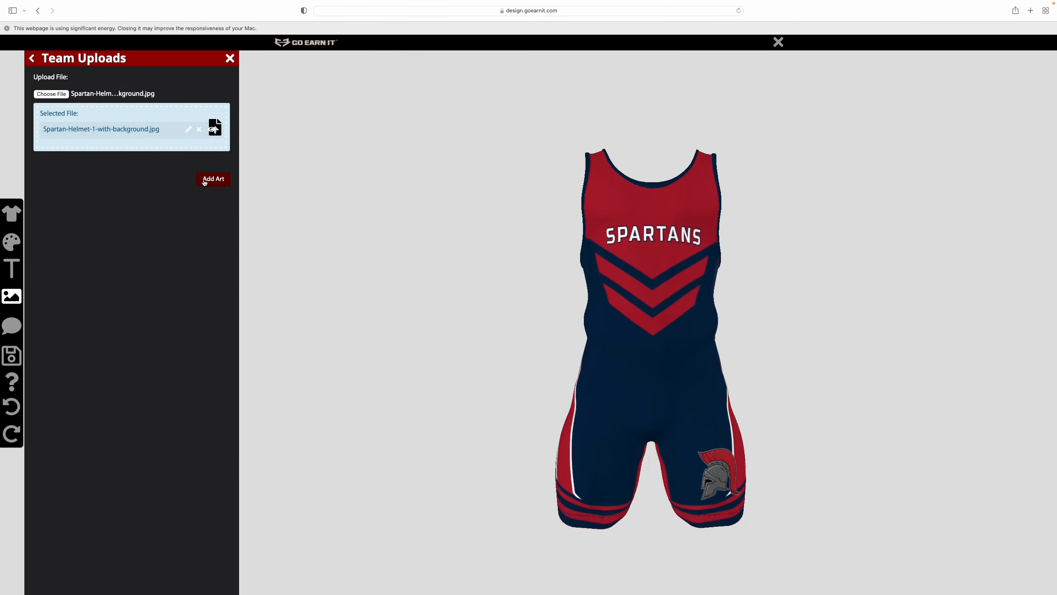
left_click(213, 179)
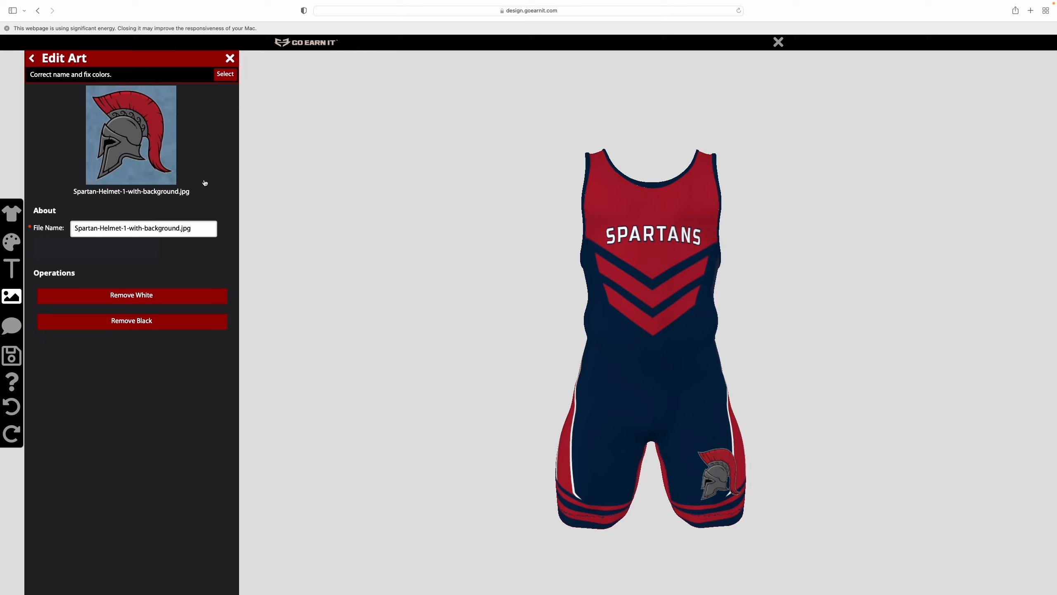
left_click(156, 319)
left_click_drag(590, 290, 752, 290)
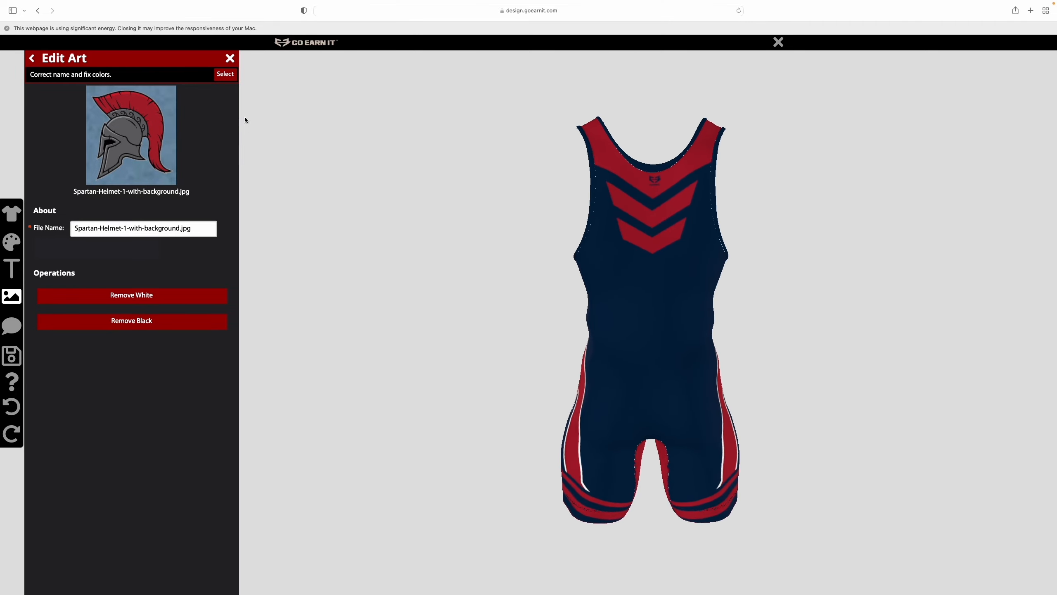
left_click(225, 75)
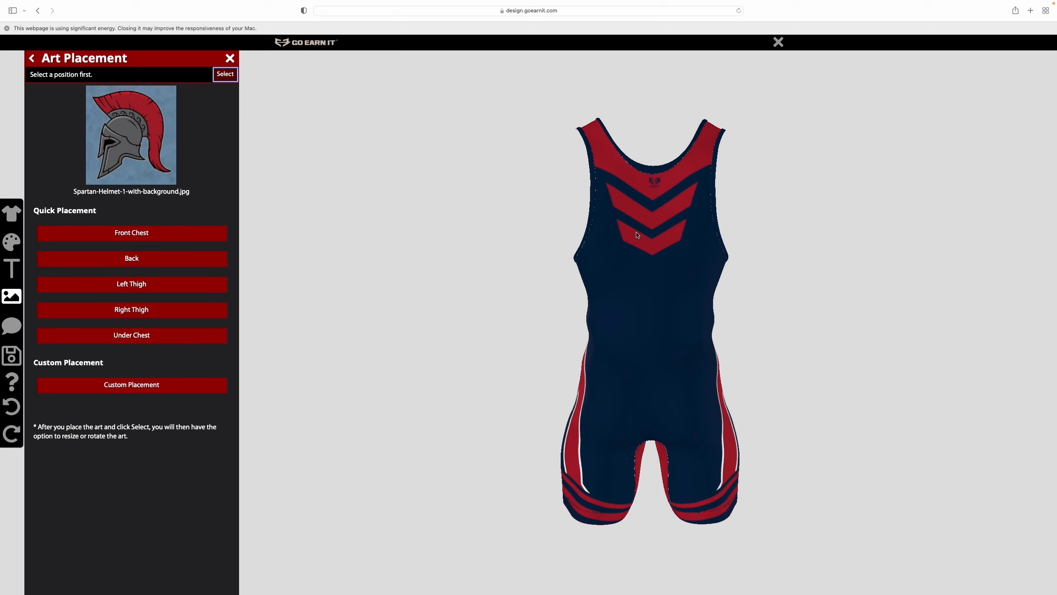
Place the blue-background helmet art with the Back quick placement and save it at 50% size
left_click(153, 262)
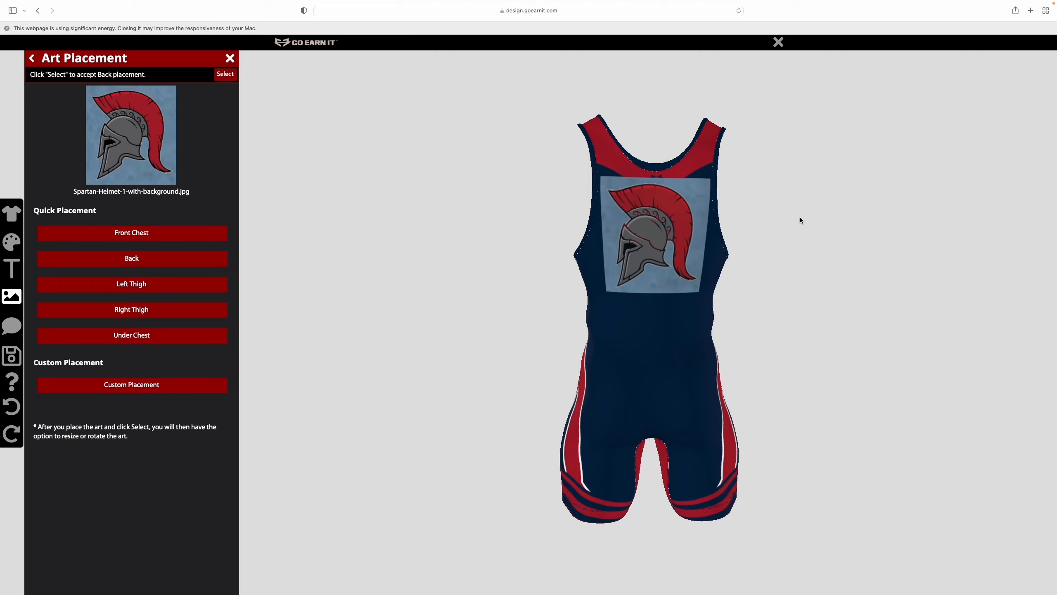
left_click(227, 76)
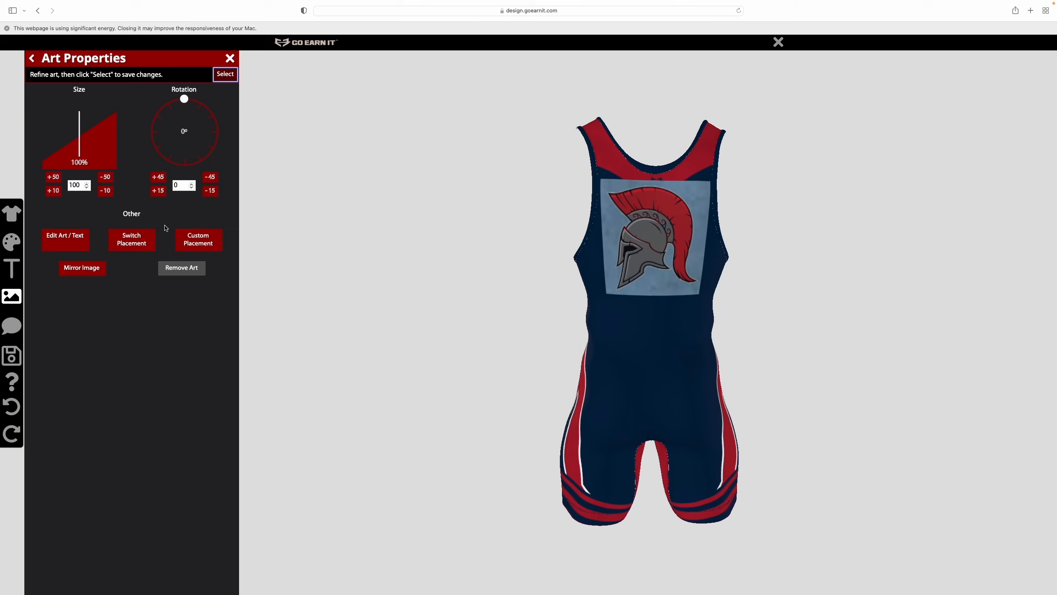
left_click(106, 193)
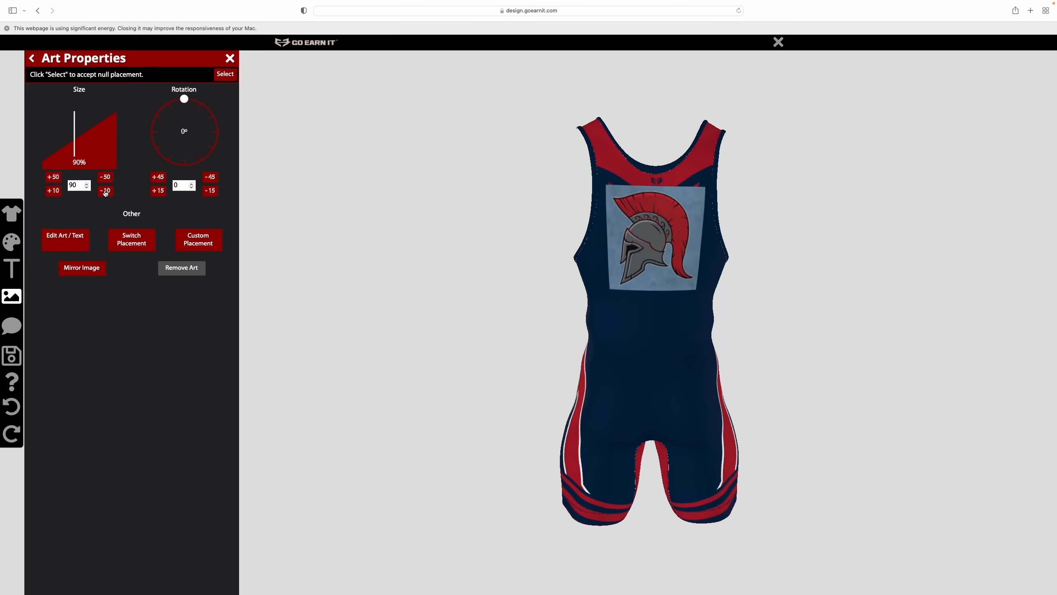
left_click(105, 193)
left_click(106, 193)
left_click(105, 193)
left_click(106, 193)
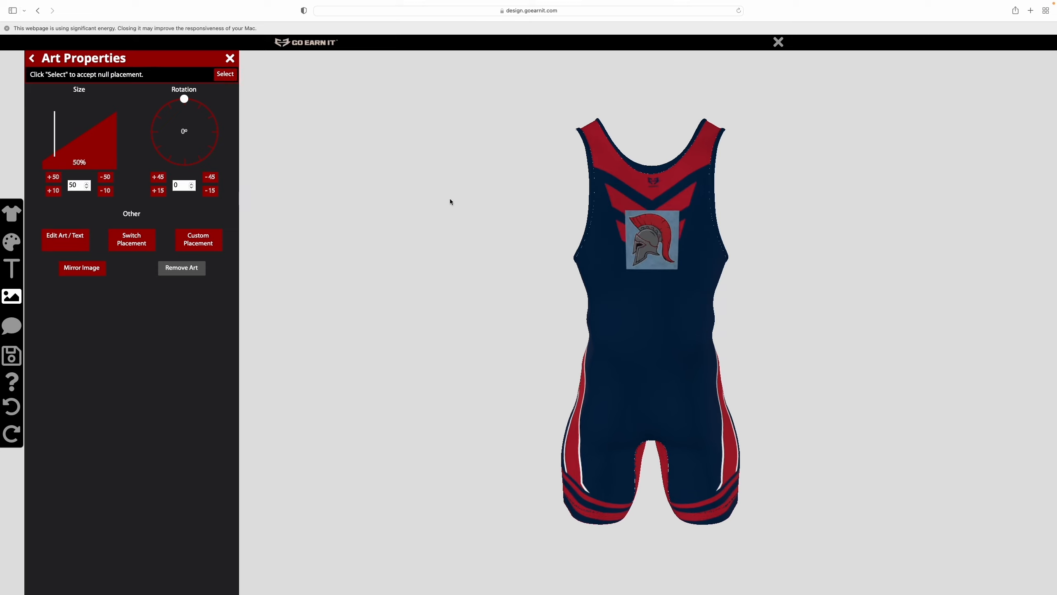
left_click(227, 78)
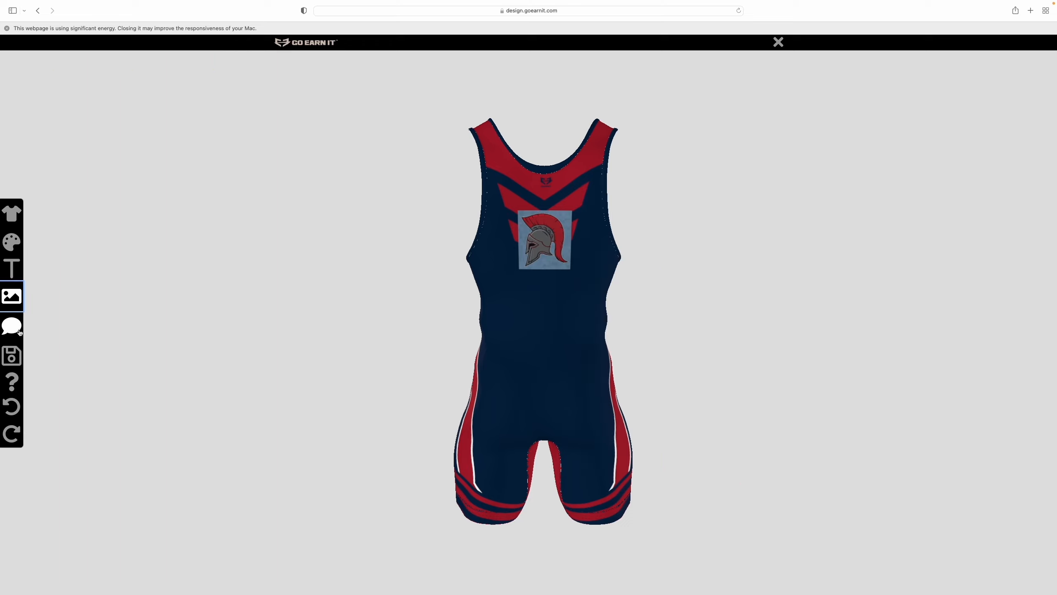
Save the design note "Please remove the blue background from the spartans logo."
left_click(15, 333)
left_click(172, 154)
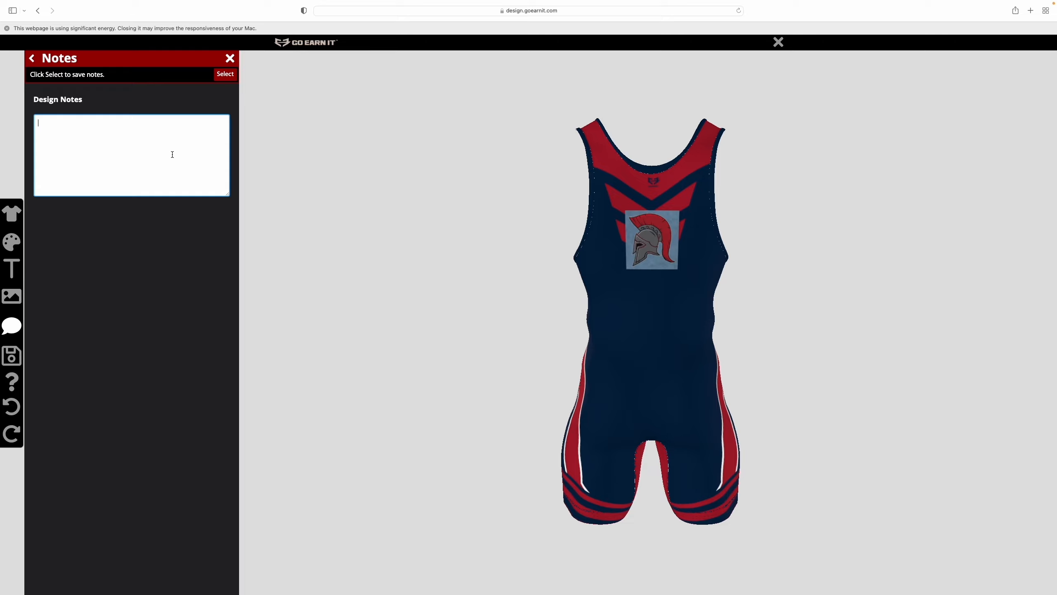
type("Please remove the blue background from the spartans logo.")
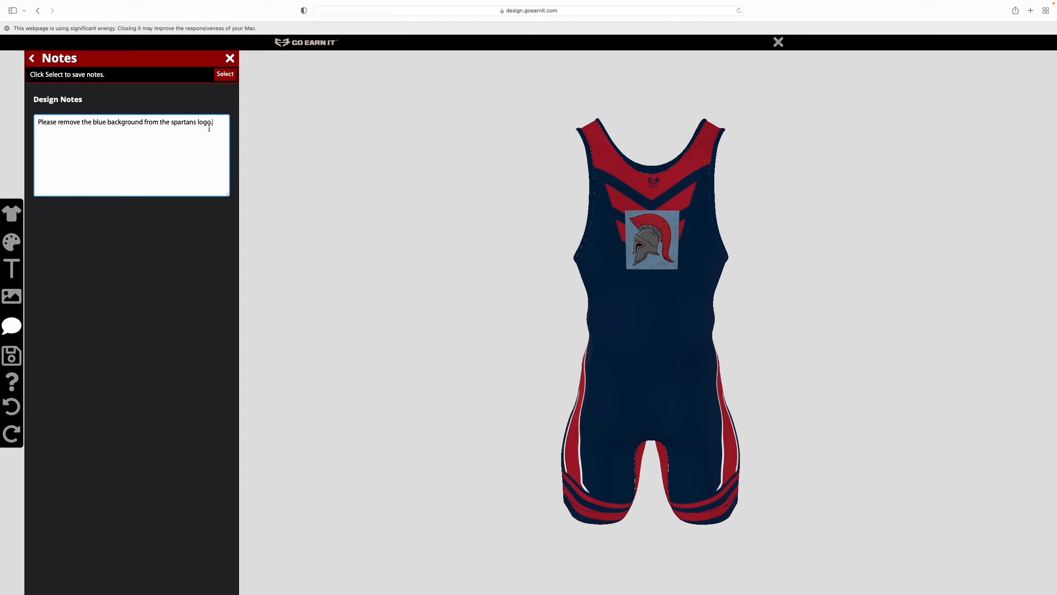
left_click(225, 74)
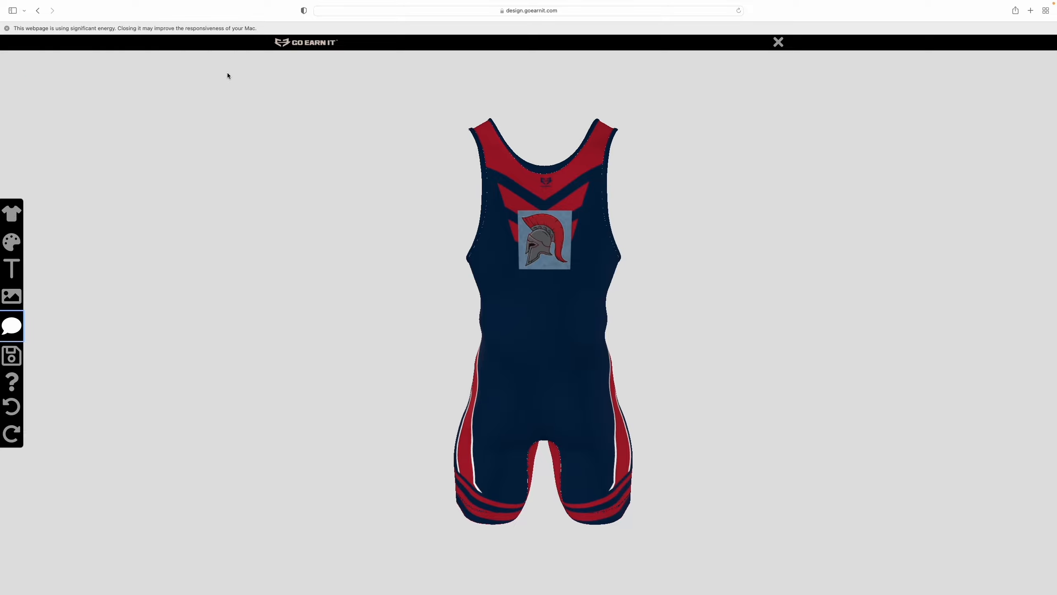
Choose the Spartan 2 clip art from the Spartans set of the Warriors clip art gallery
left_click_drag(514, 294, 679, 263)
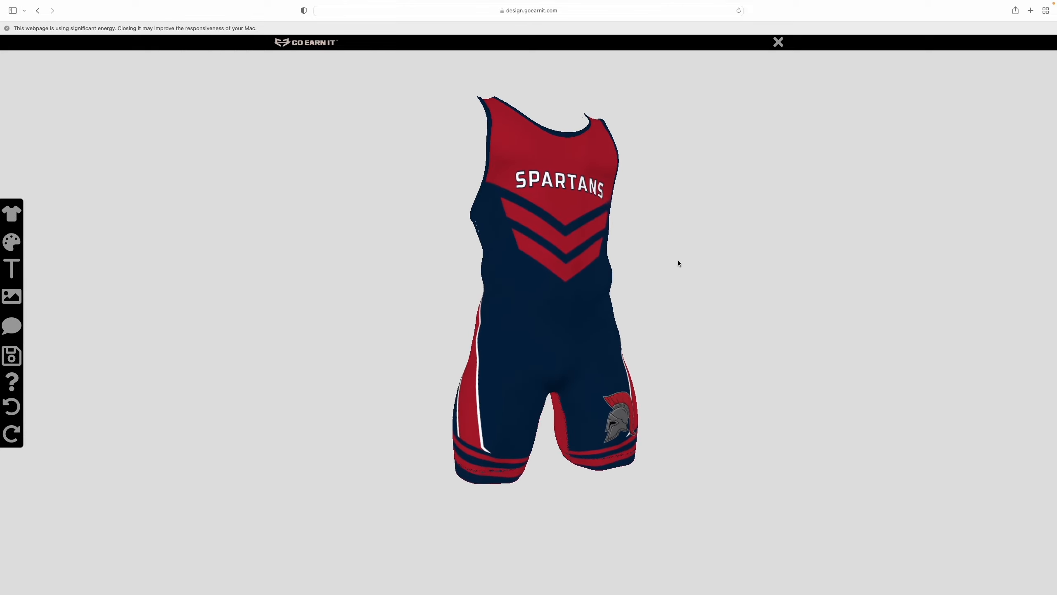
left_click_drag(615, 412, 593, 406)
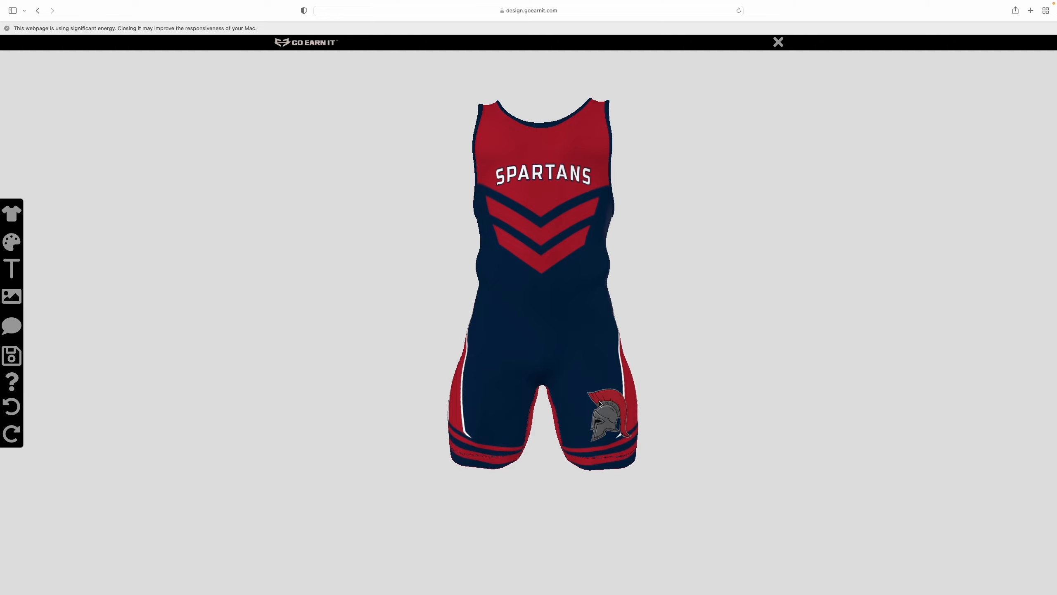
left_click(11, 297)
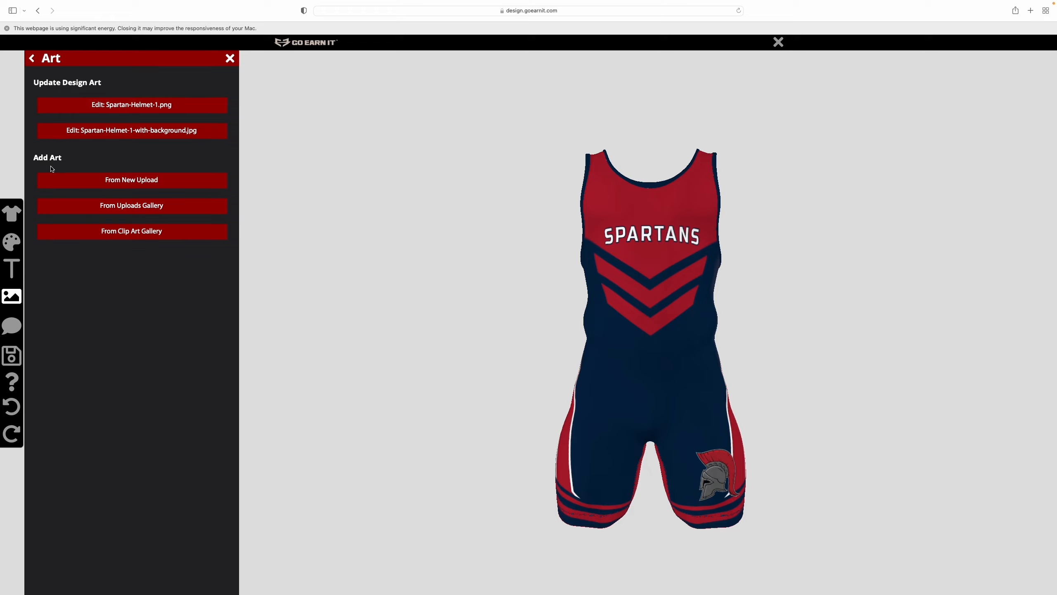
left_click_drag(65, 159, 35, 160)
left_click(126, 237)
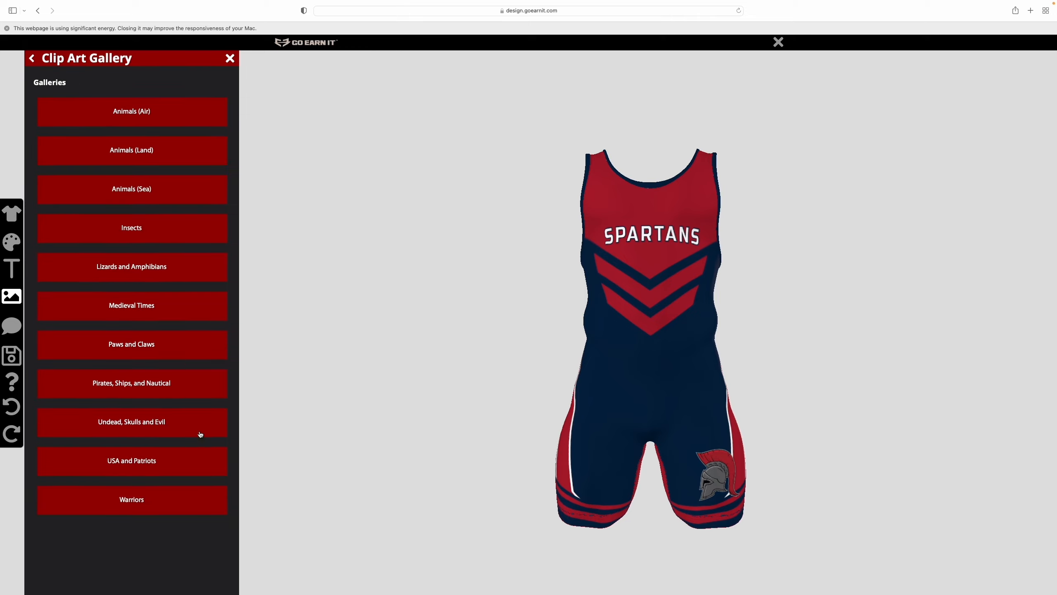
left_click(162, 501)
left_click(135, 110)
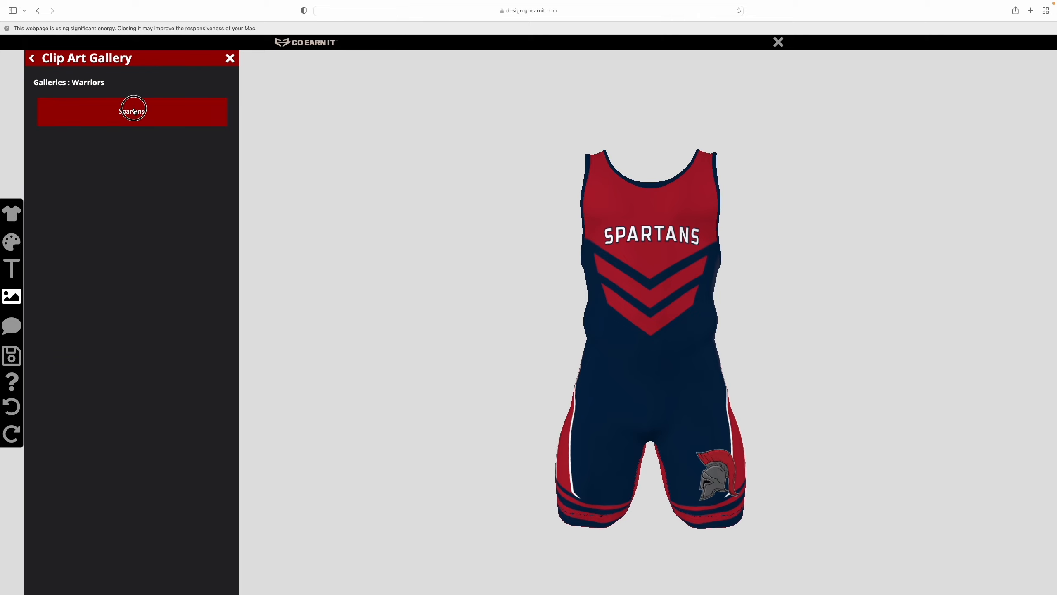
left_click(129, 127)
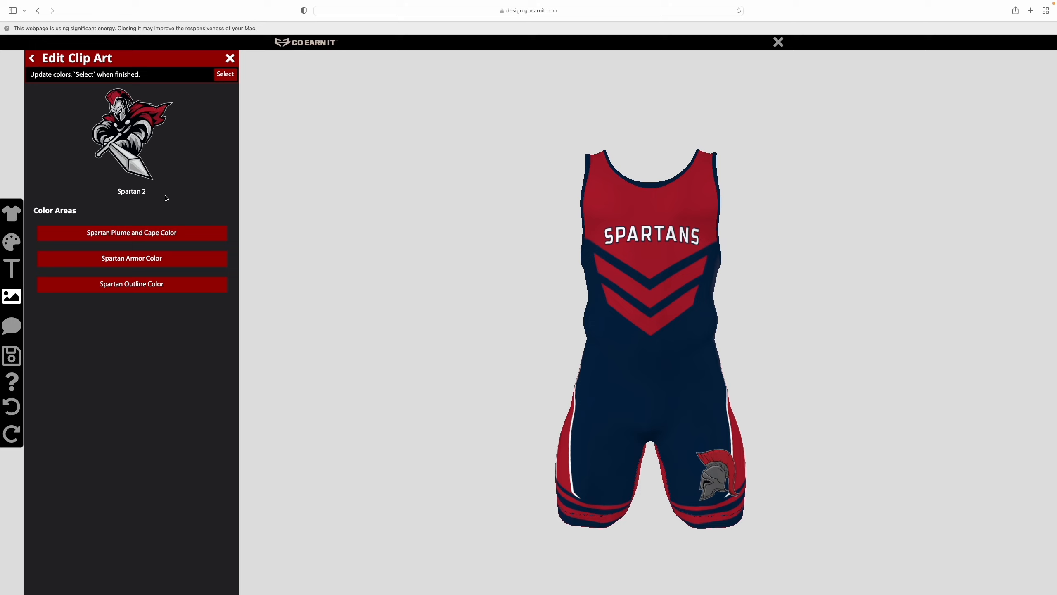
Set the Spartan Plume and Cape Color of the Spartan 2 clip art to Silver
left_click(162, 238)
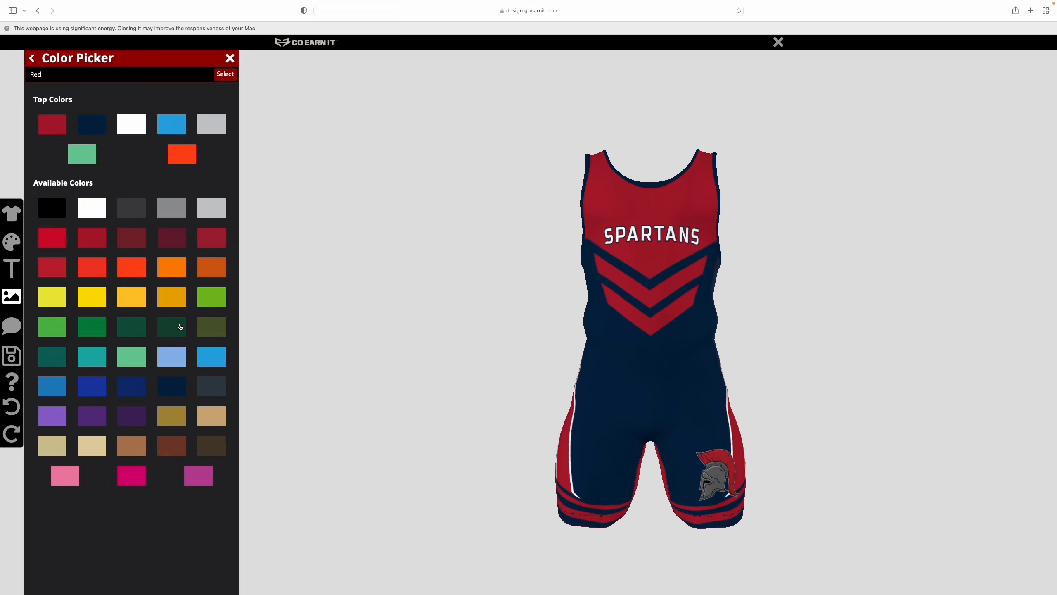
left_click(174, 355)
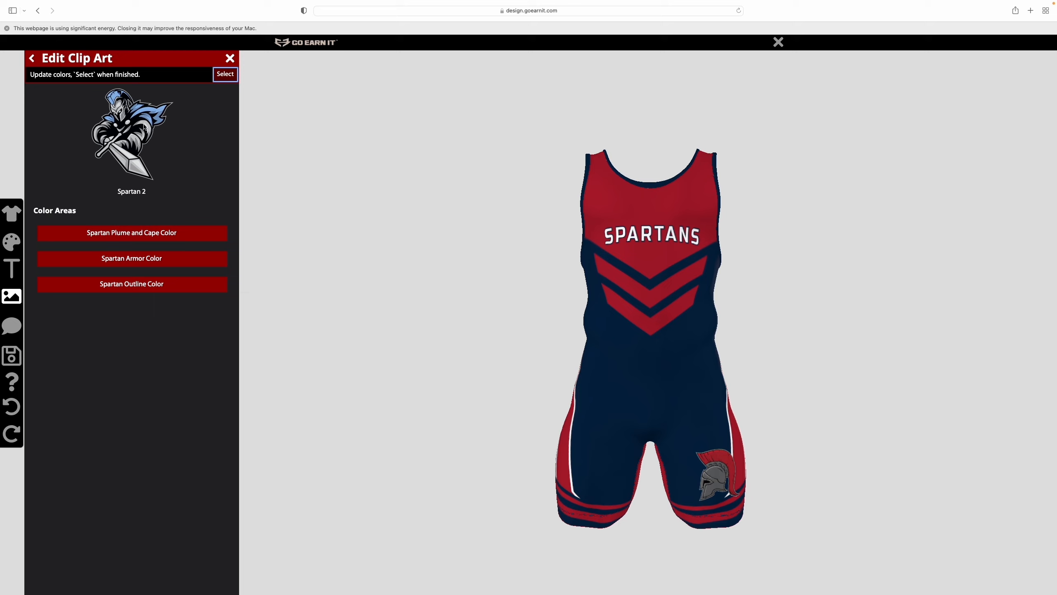
left_click(187, 237)
left_click(216, 216)
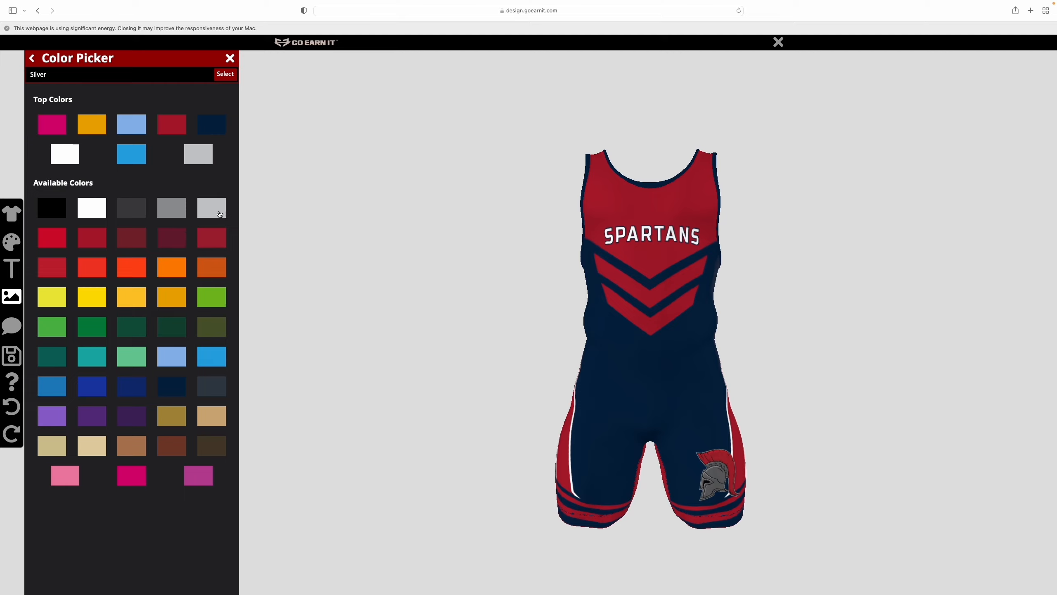
left_click(225, 74)
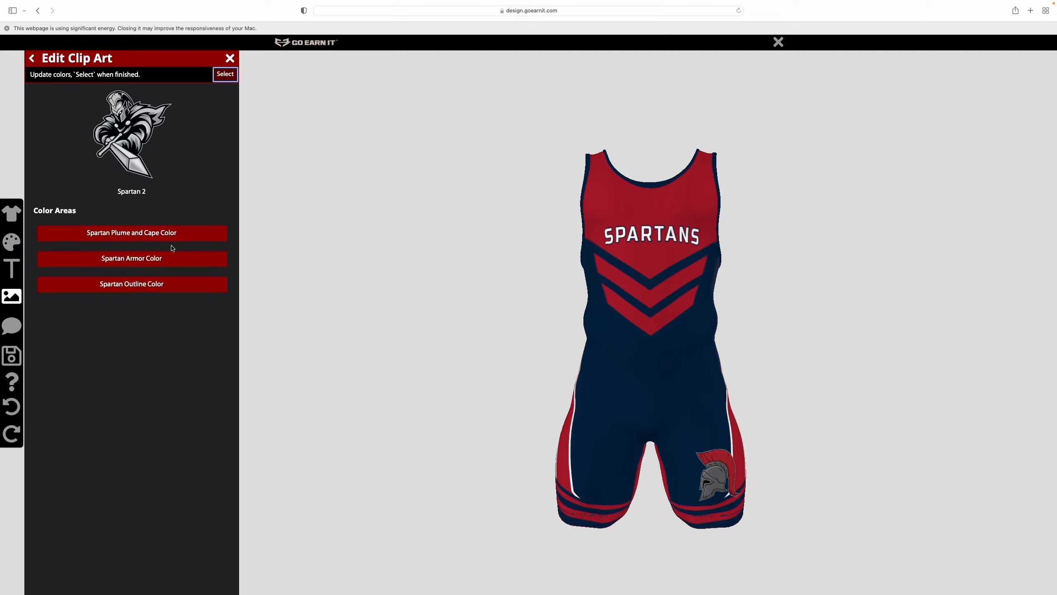
Set the Spartan Armor Color to Gray and the Spartan Outline Color to Navy Blue, and accept the recolored clip art
left_click(168, 258)
left_click(171, 208)
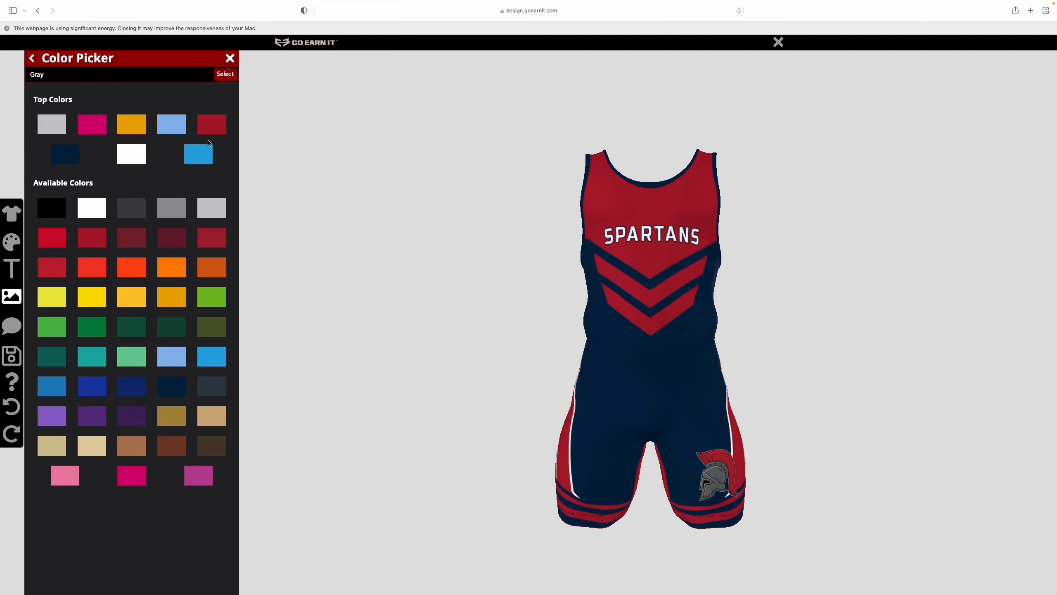
left_click(225, 74)
left_click(167, 280)
left_click(171, 207)
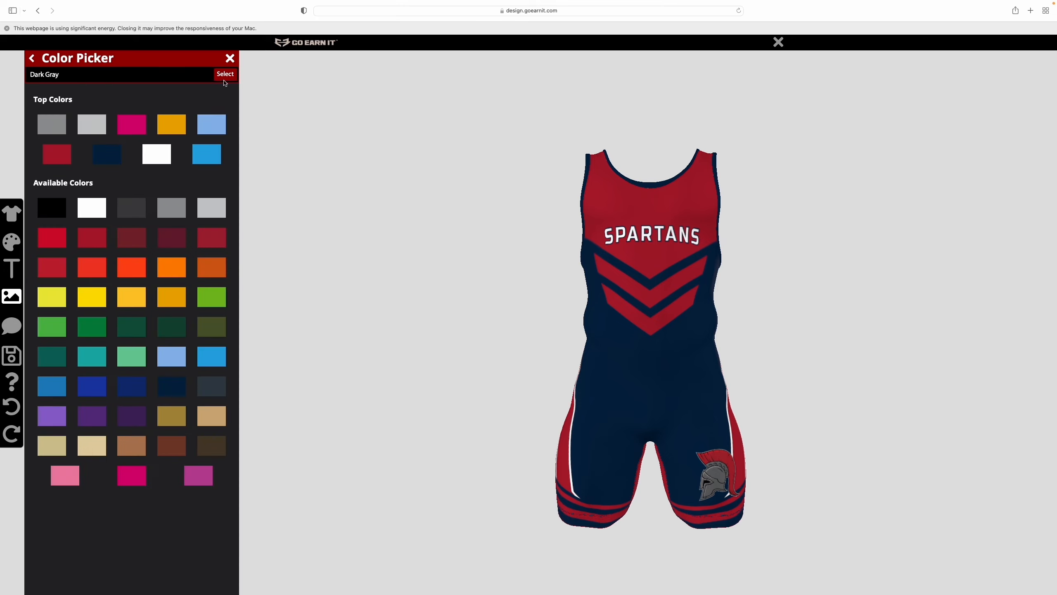
left_click(174, 385)
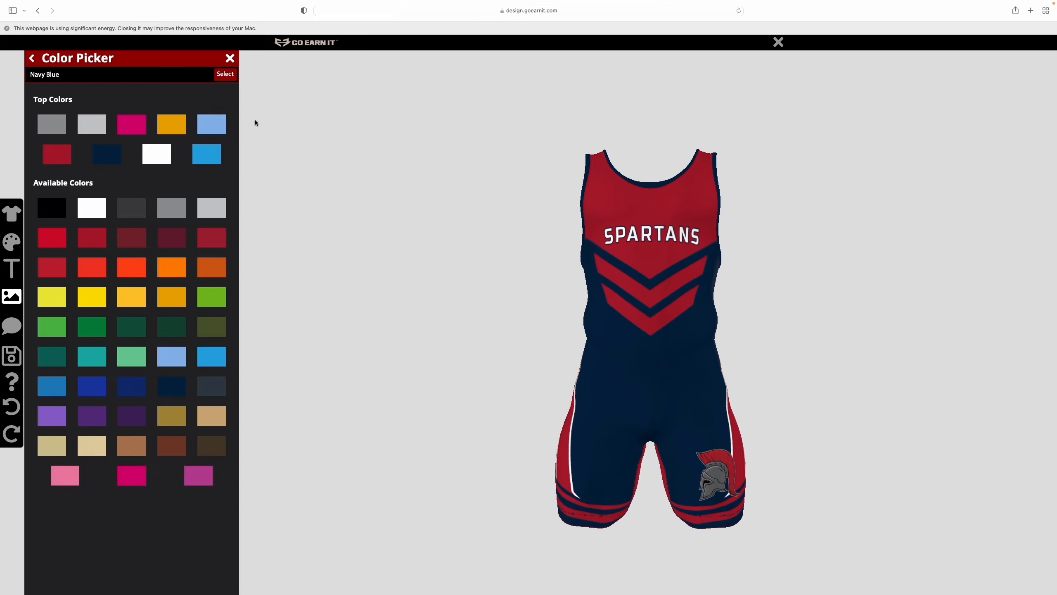
left_click(225, 74)
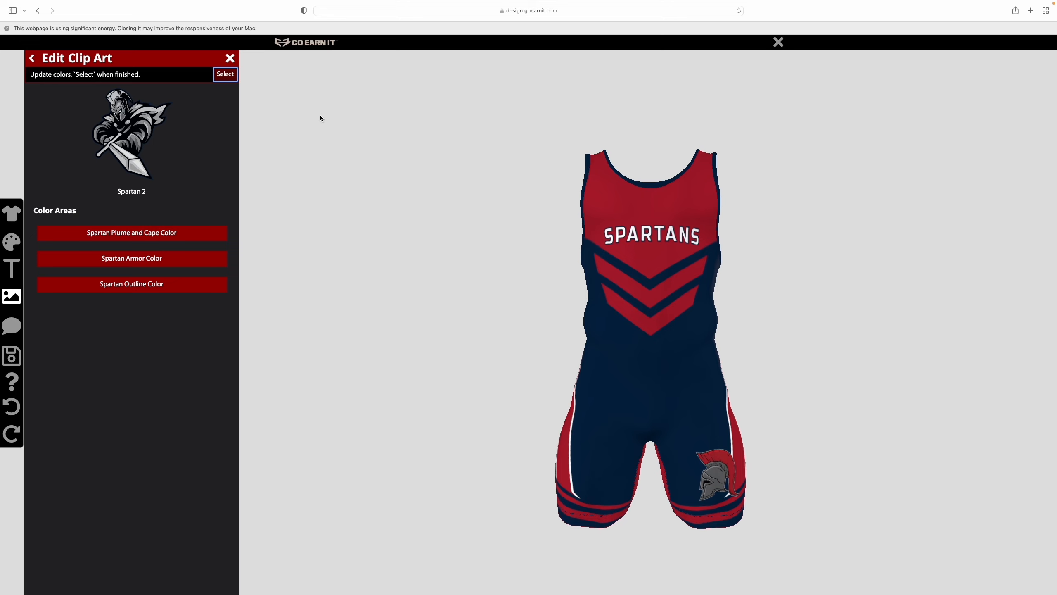
left_click(223, 77)
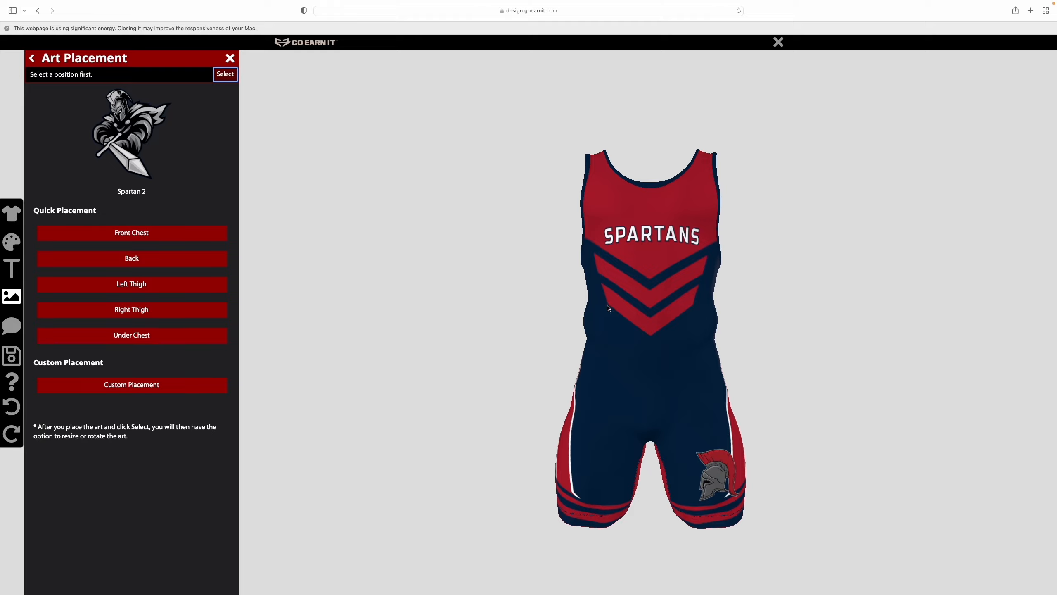
Custom-place the Spartan 2 art at waist height on the singlet's right side, above the red leg panel, and accept the position
left_click_drag(607, 308, 682, 294)
scroll(687, 276, "down", 5)
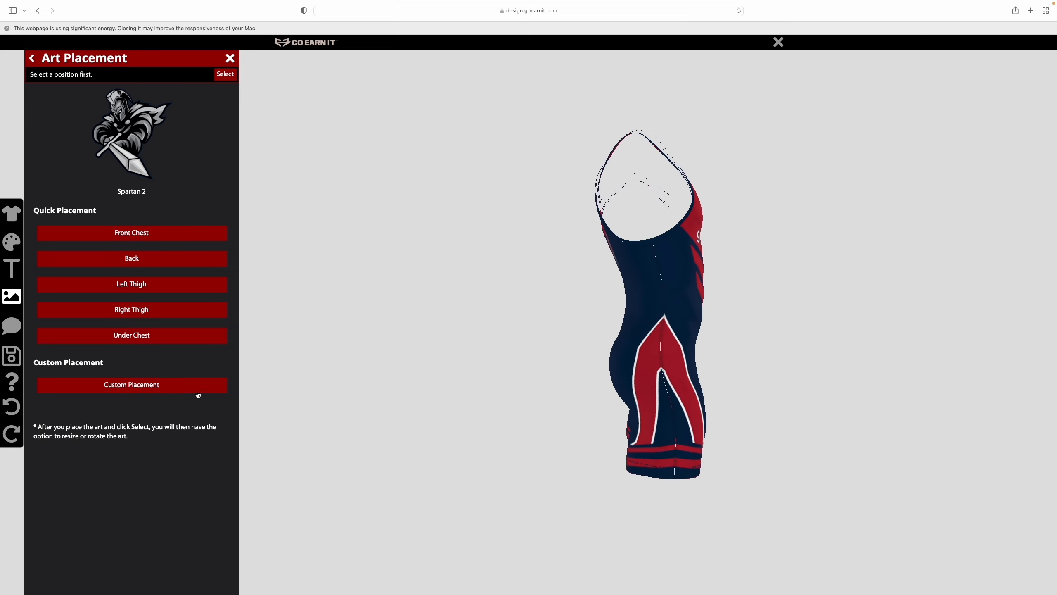
left_click(197, 390)
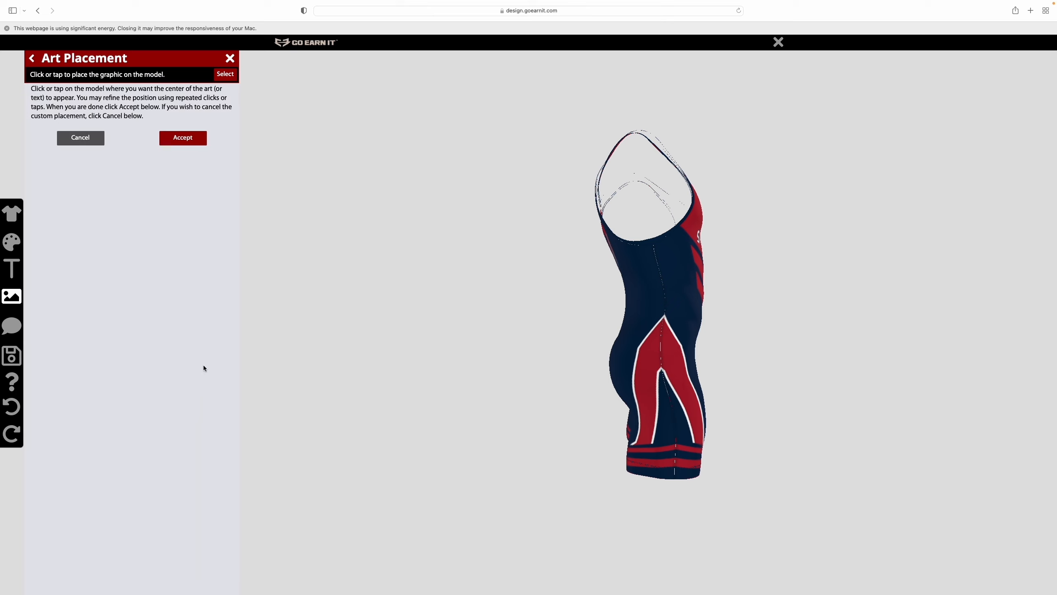
left_click(665, 304)
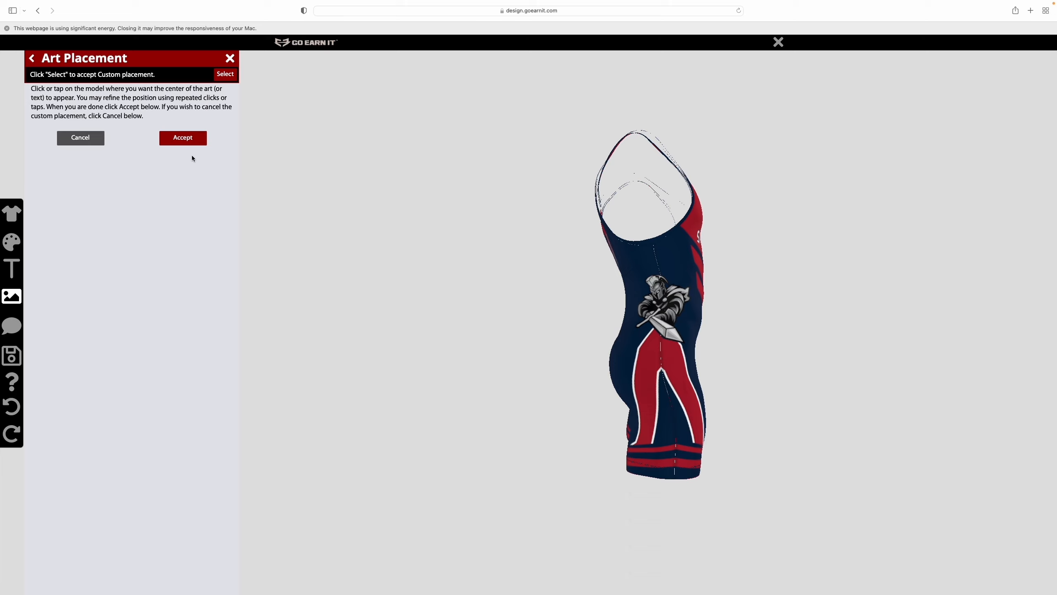
left_click(187, 141)
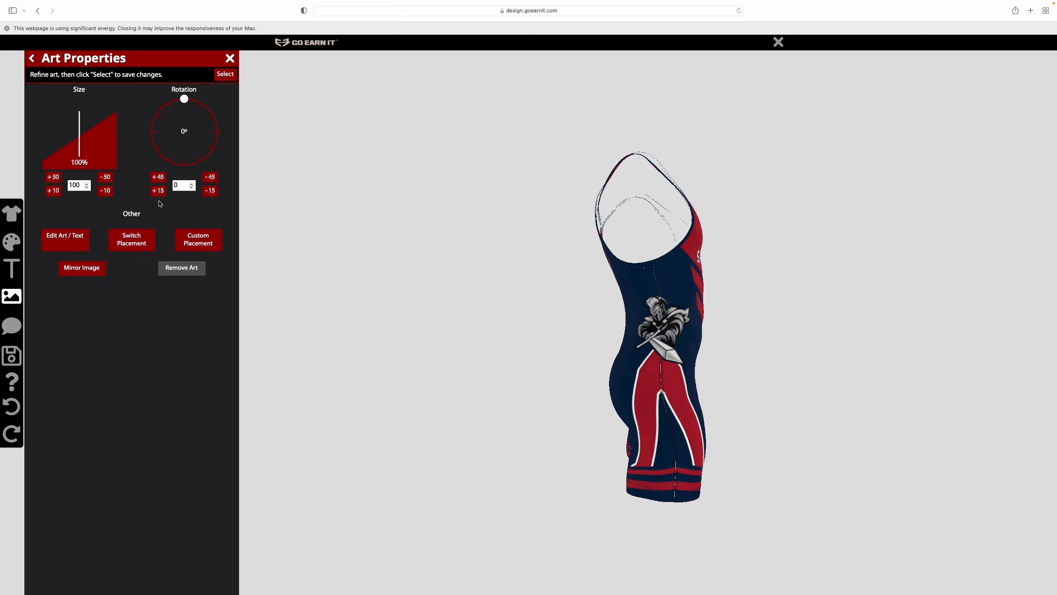
Enlarge the Spartan 2 art on the singlet's side to 150% and save its properties
left_click(53, 191)
left_click(53, 191)
left_click(53, 191)
left_click(53, 191)
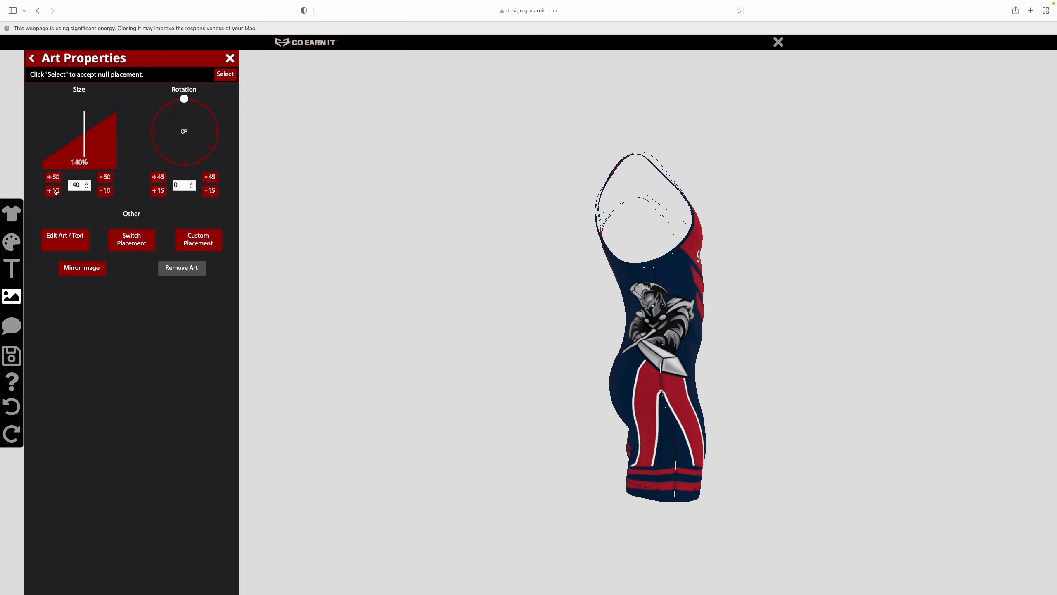
left_click(54, 191)
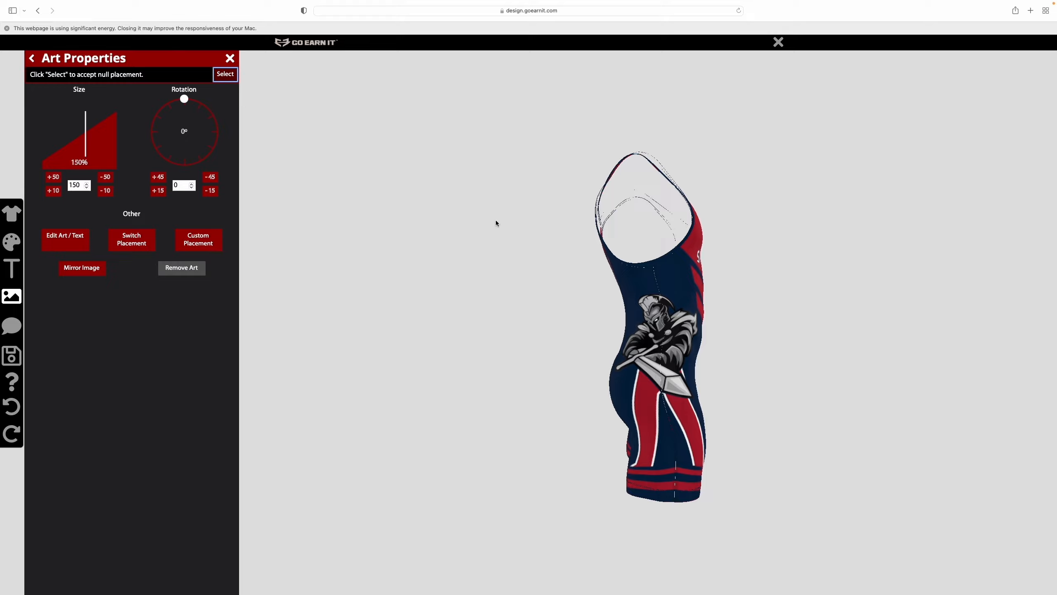
left_click(225, 74)
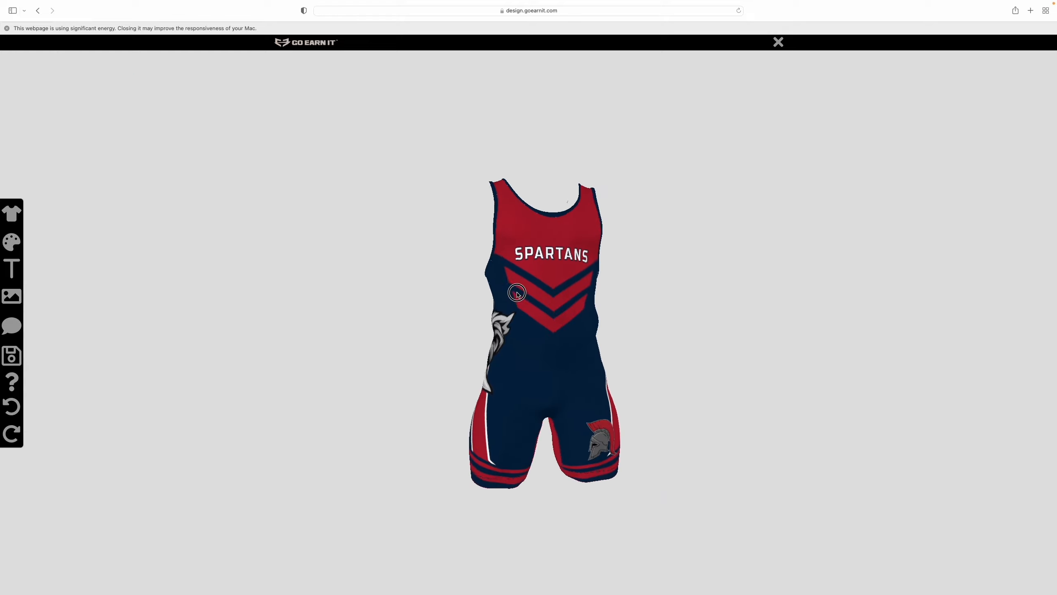
mouse_move(517, 293)
left_mouse_down()
mouse_move(613, 297)
mouse_move(571, 304)
mouse_move(505, 284)
left_mouse_up()
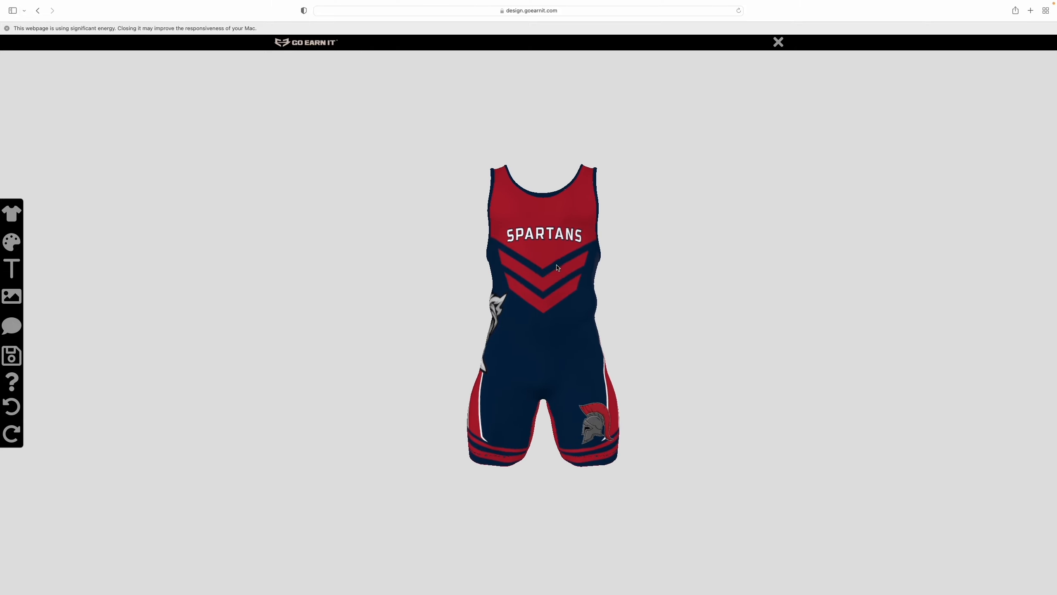
scroll(558, 268, "up", 4)
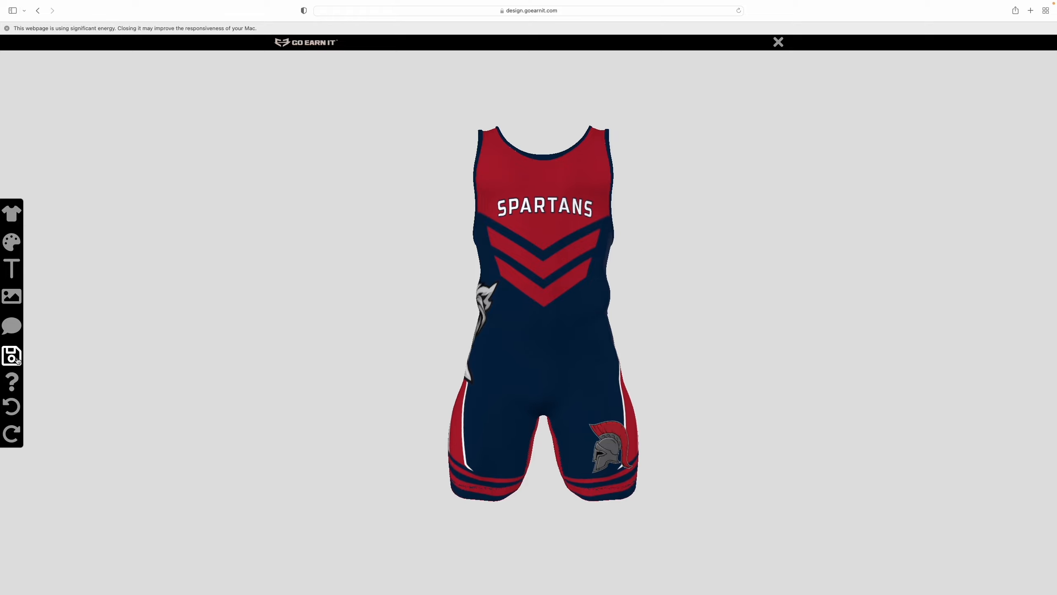
left_click(17, 361)
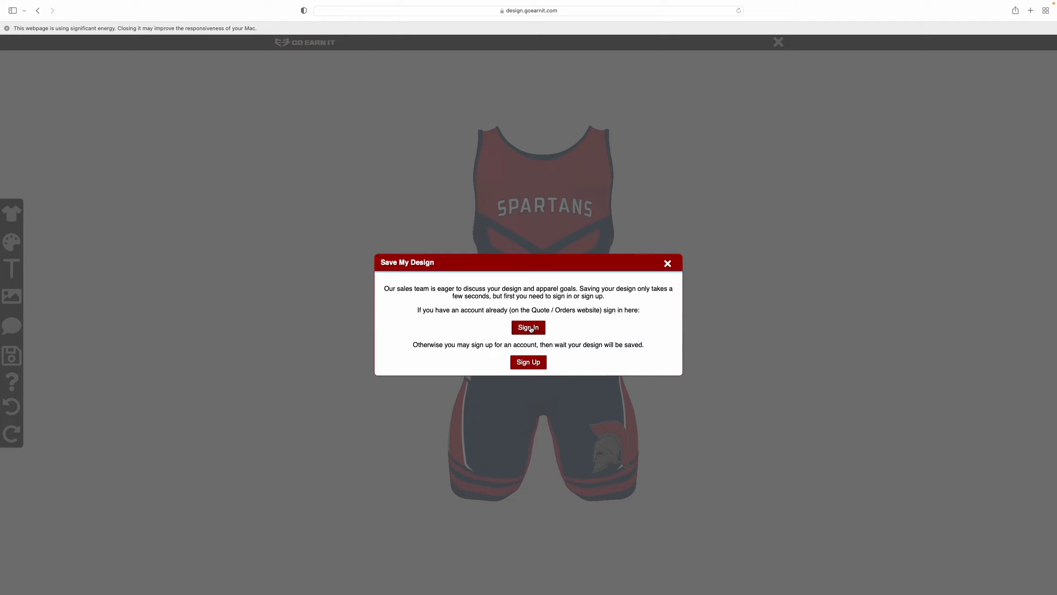
left_click(528, 361)
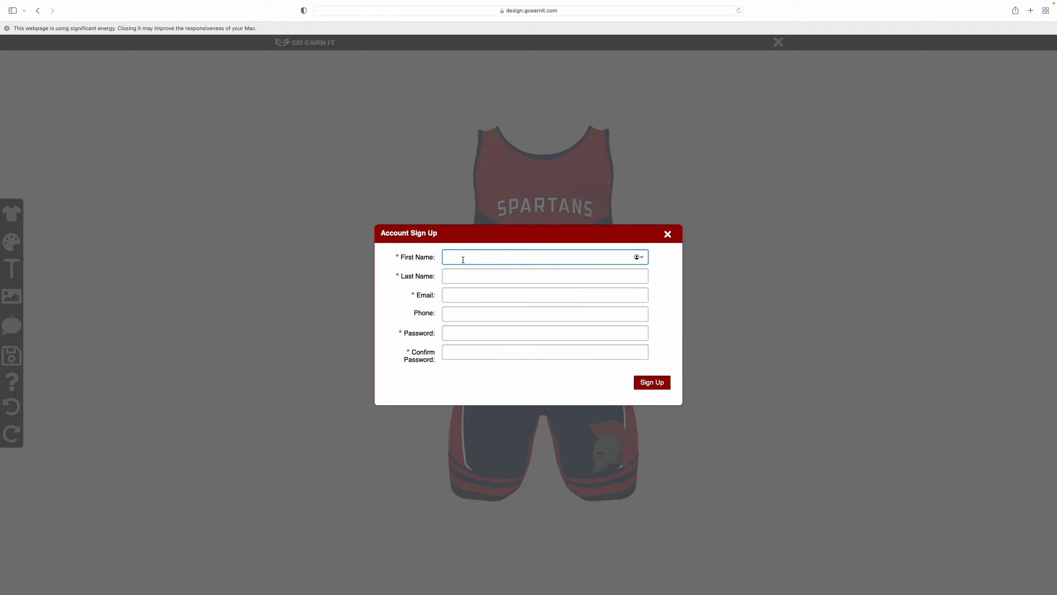
left_click(465, 293)
left_click(462, 332)
key("Tab")
left_click(668, 234)
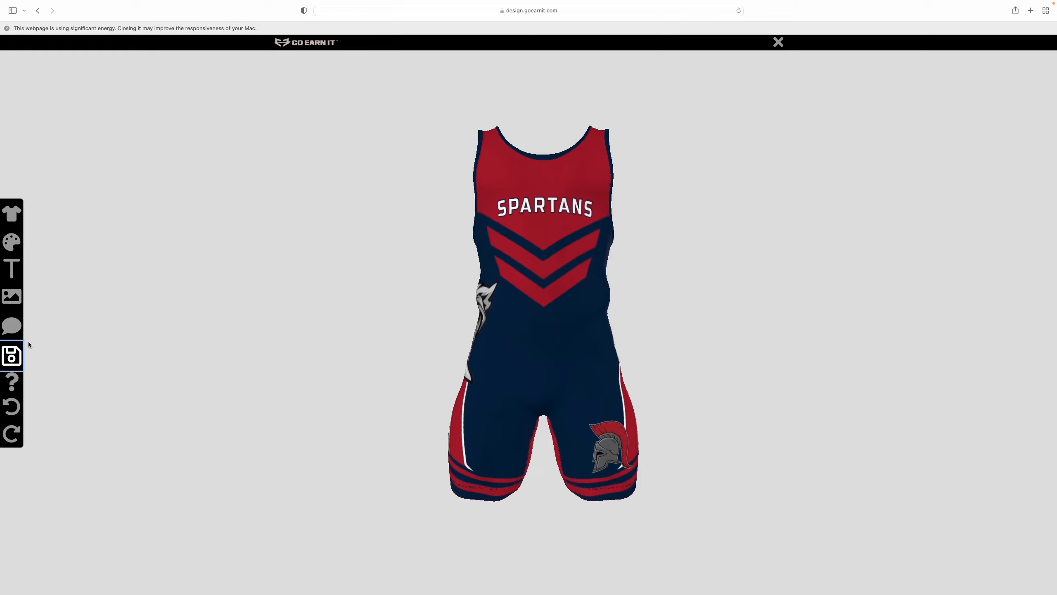
Save the design through the sign-in for an existing account and check the newest submission in My Designs
left_click(29, 349)
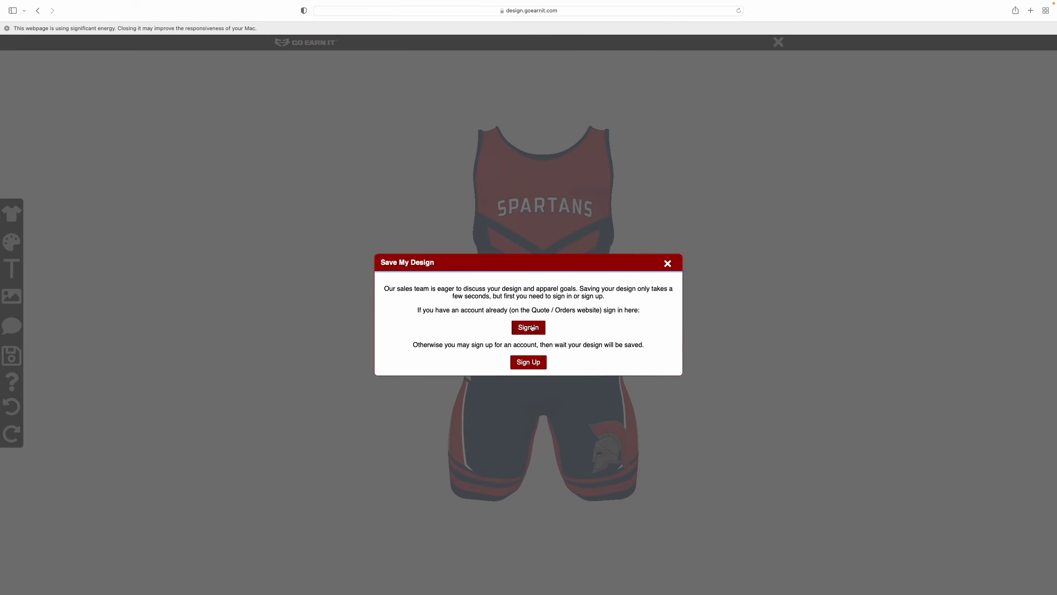
left_click(532, 328)
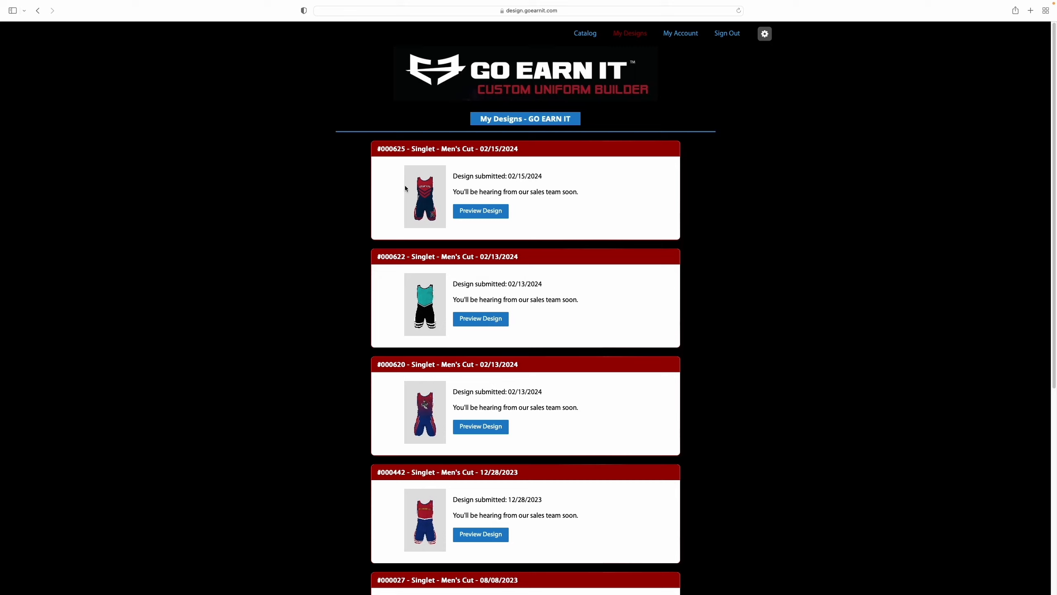
left_click_drag(588, 193, 466, 189)
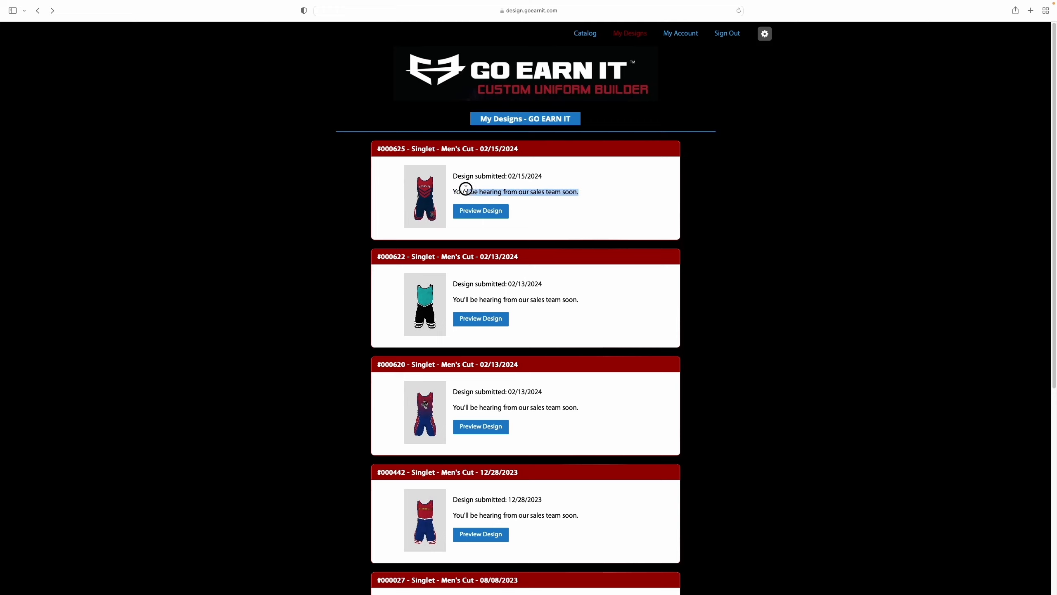
left_click(537, 199)
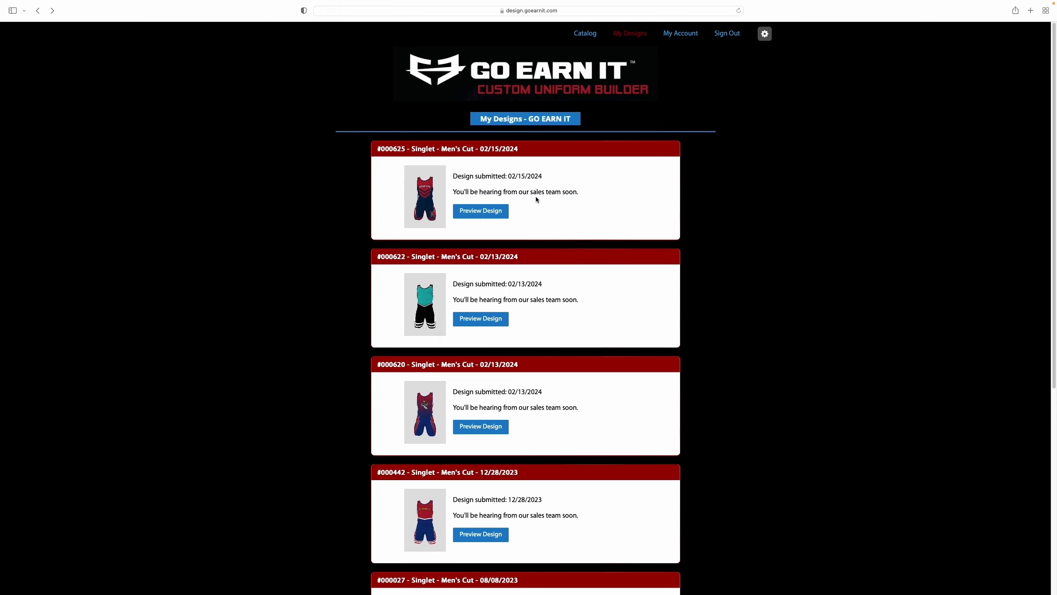